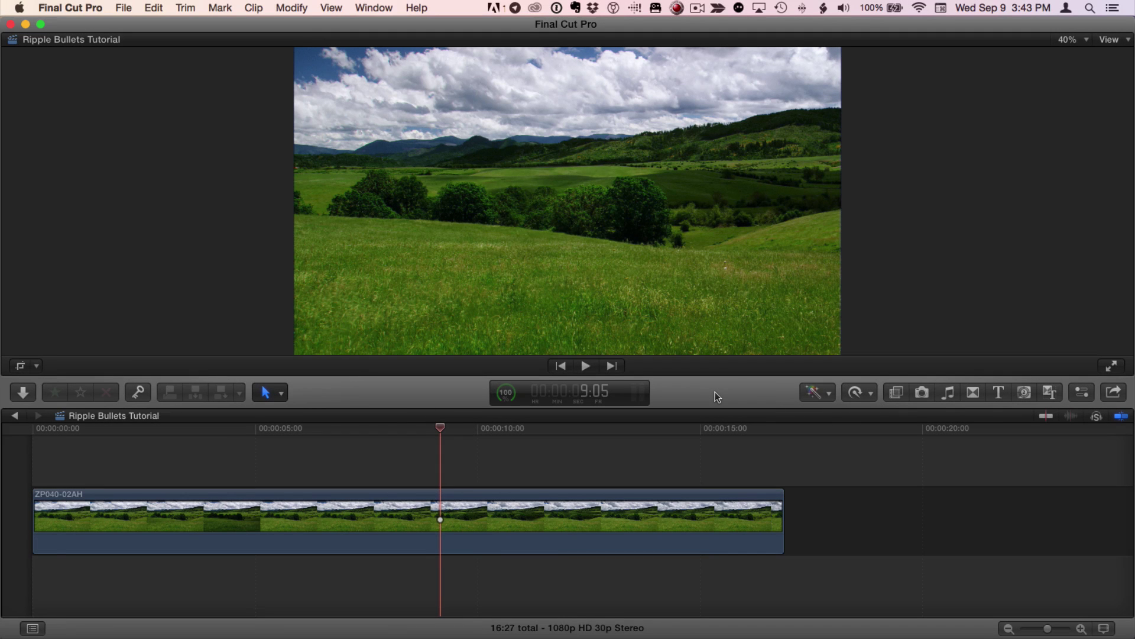
- Browse the Ripple Bullets titles and try Bullet-4 Diamonds on the clip, then undo it
left_click(998, 393)
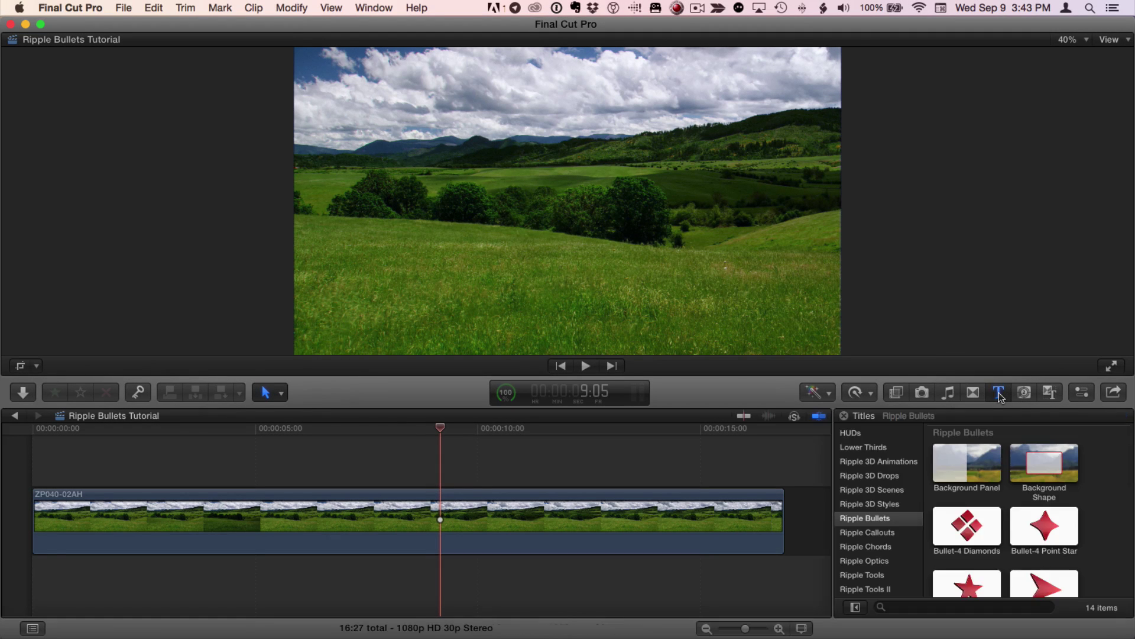
left_click(873, 520)
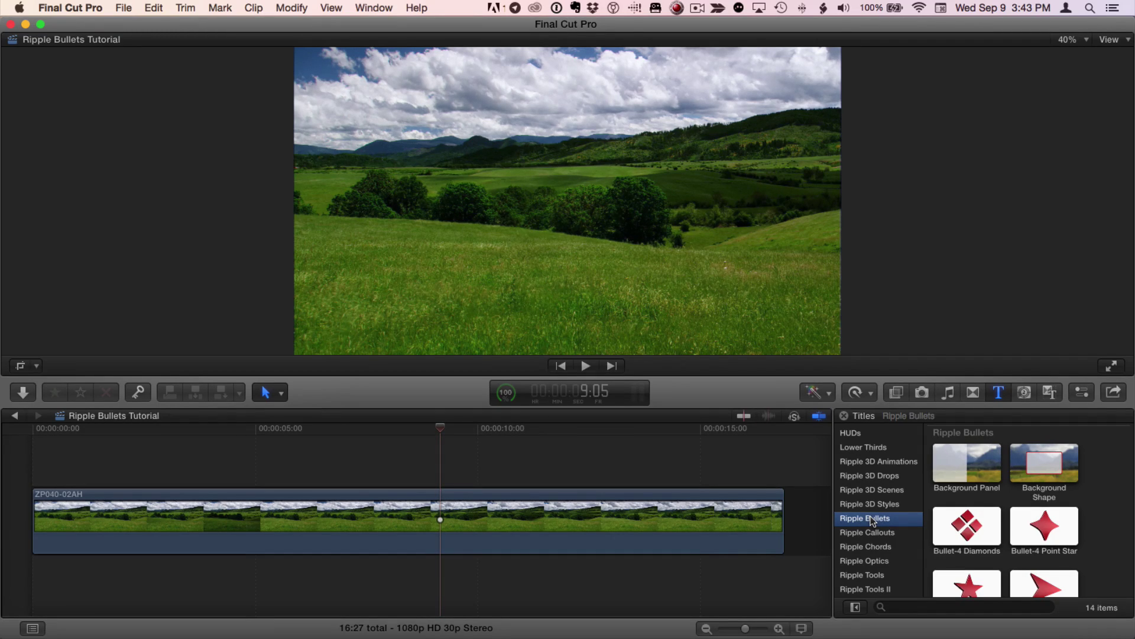
left_click(970, 533)
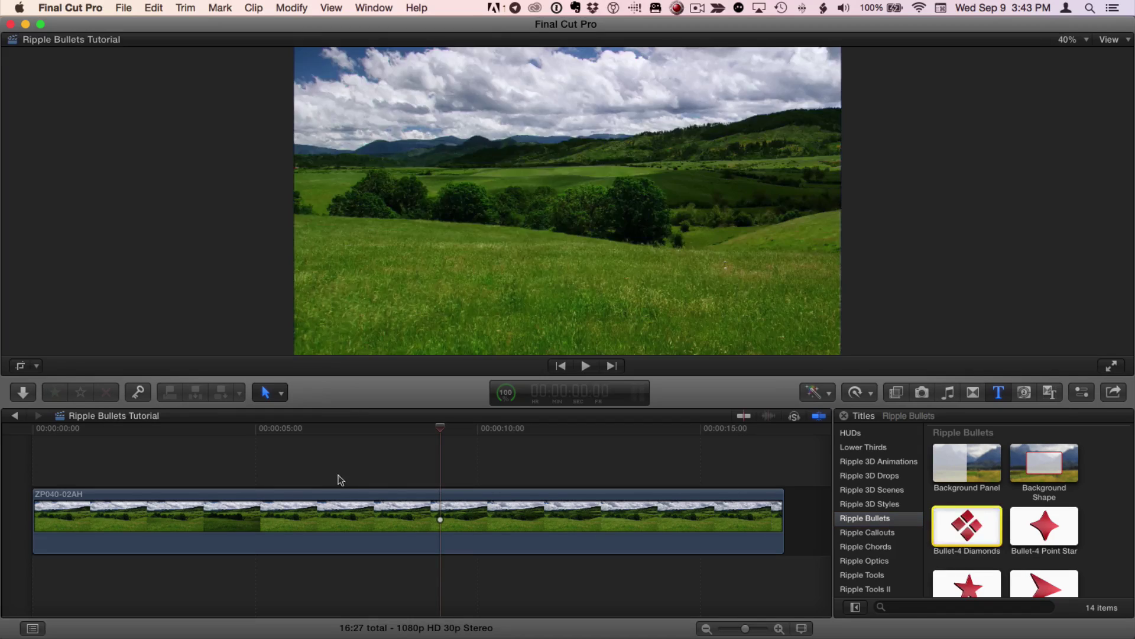
left_click_drag(340, 479, 325, 477)
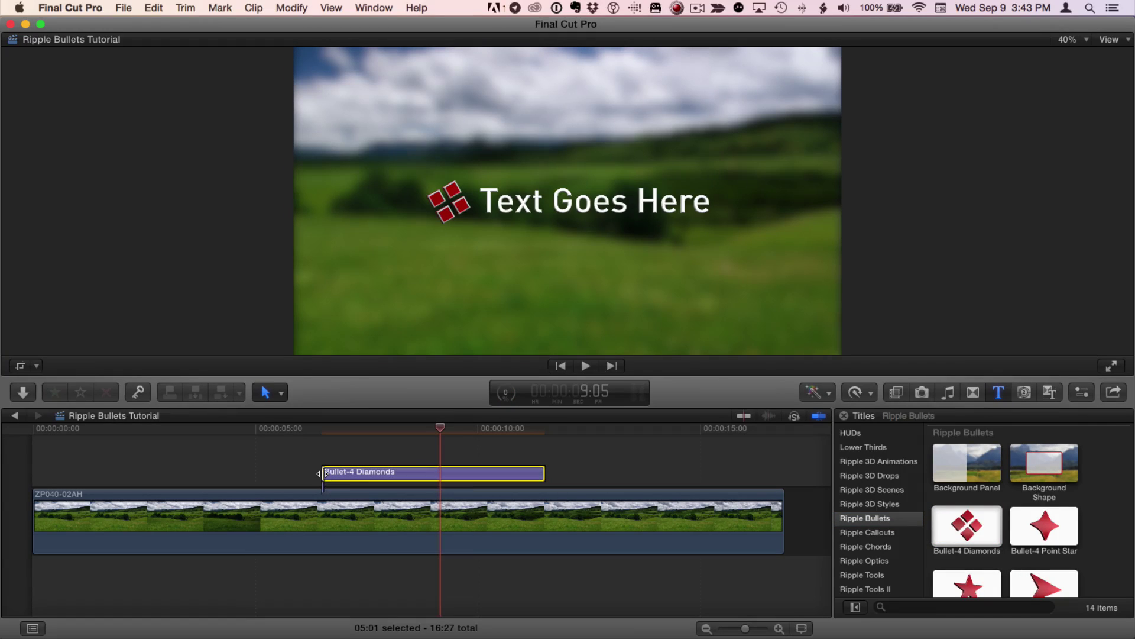
key("super+z")
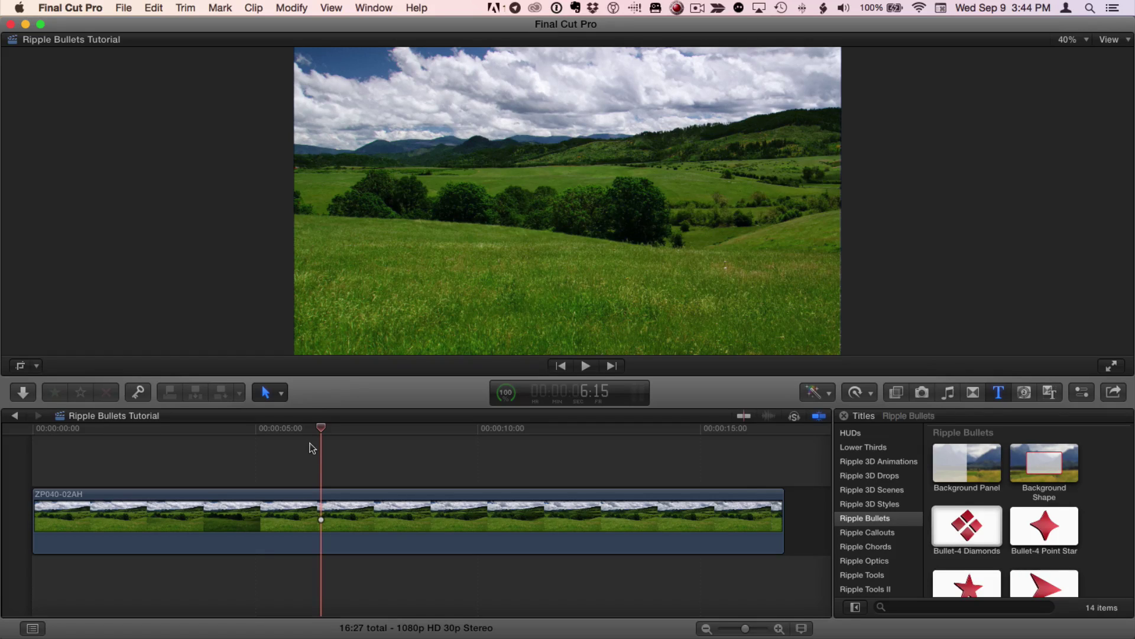
- Mark a five-second range (duration 5:00) starting at 8:03 on the field clip
key("super+b")
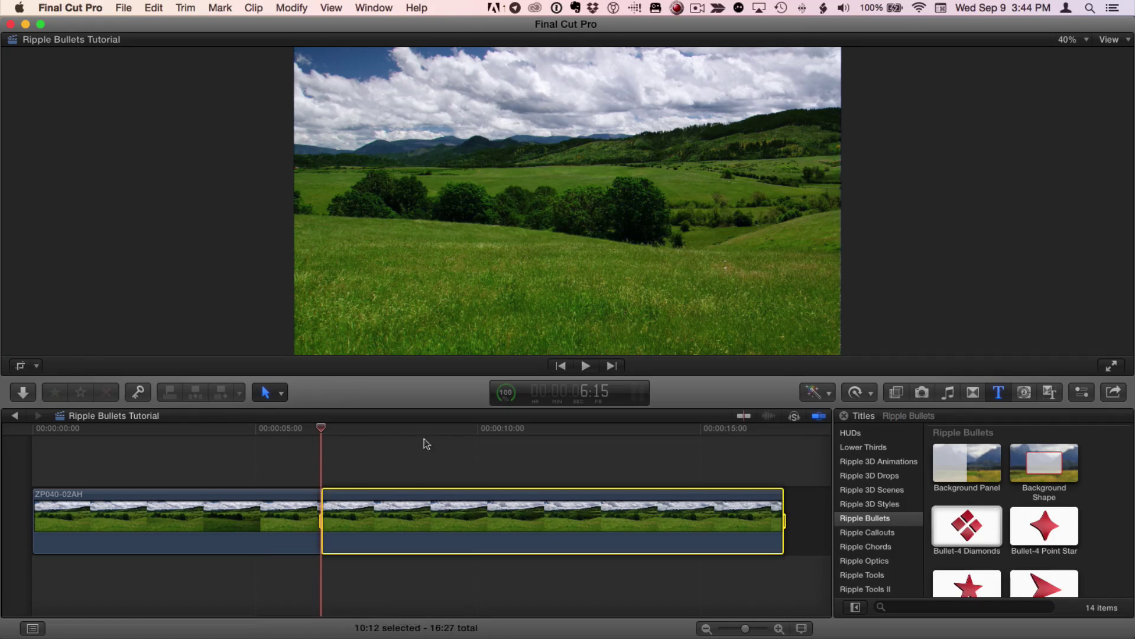
left_click(594, 433)
key("super+b")
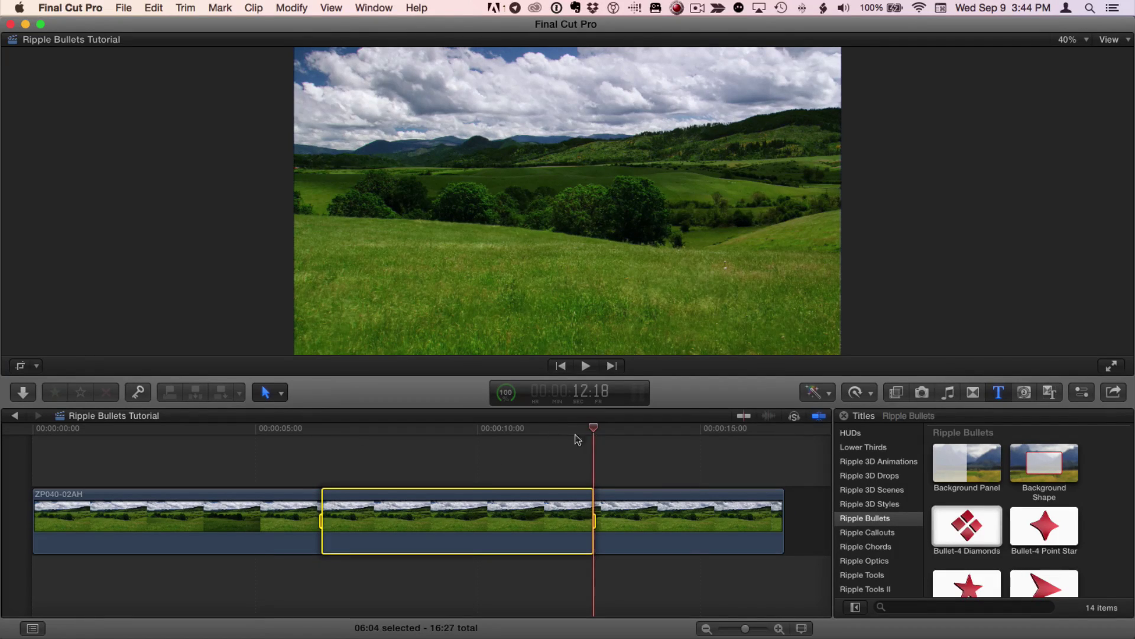
left_click(511, 427)
key("super+z")
key("super+z")
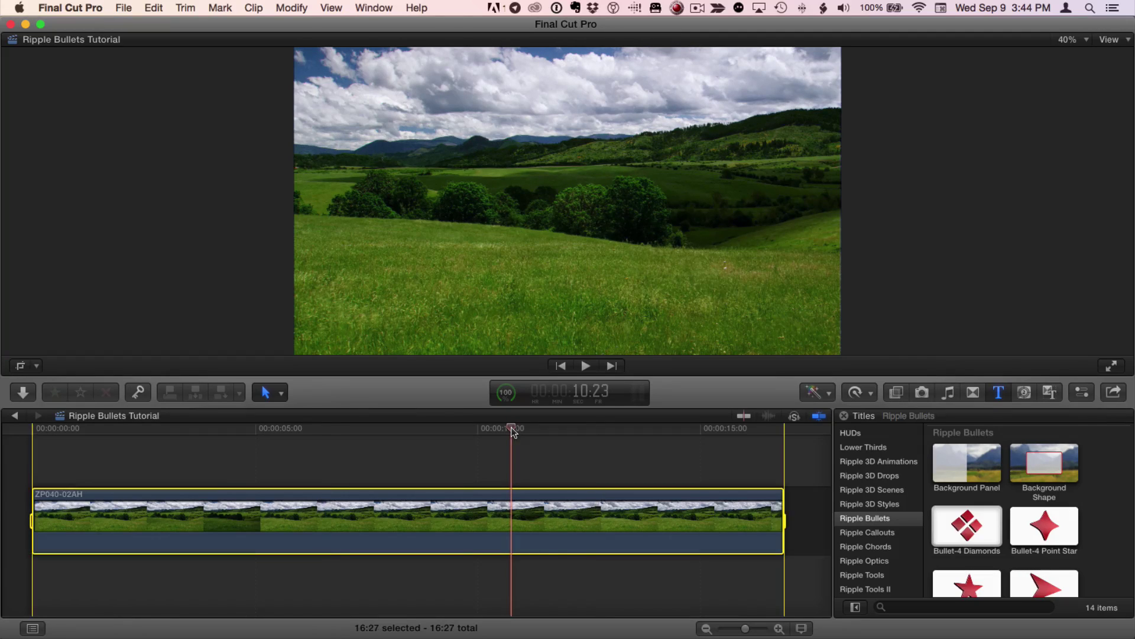
left_click(394, 431)
key("super+b")
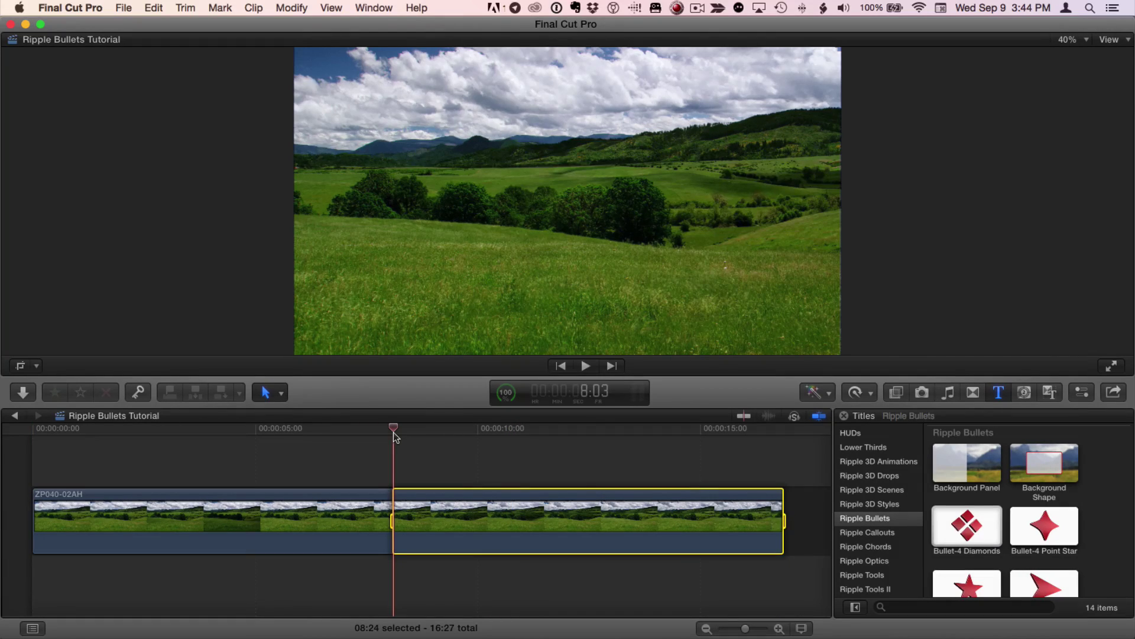
key("ctrl+d")
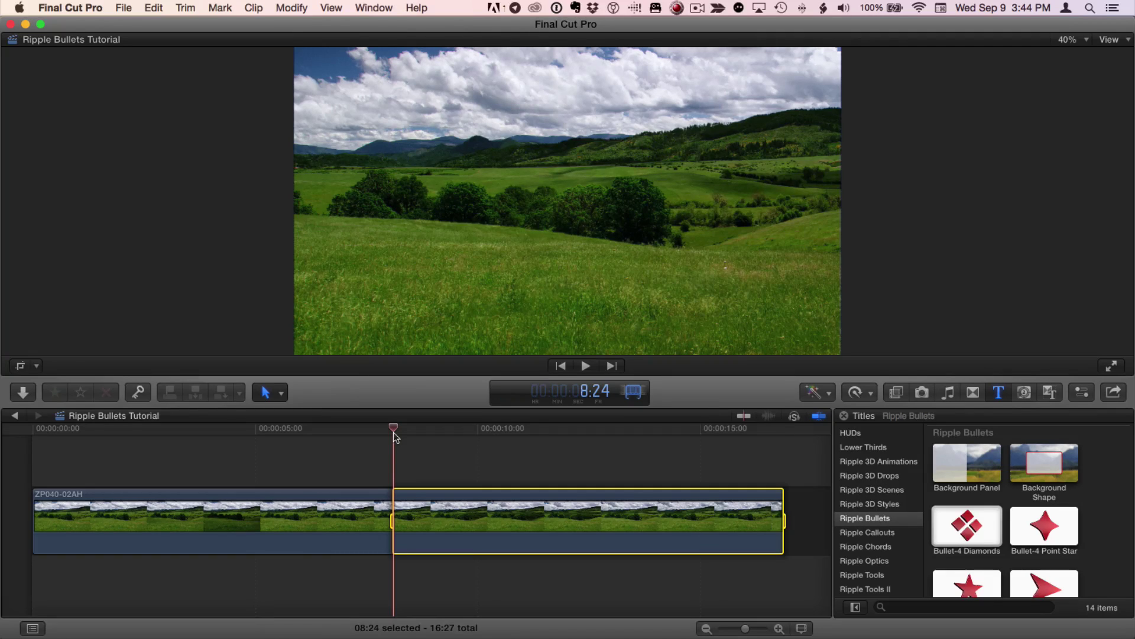
type("500")
key("Return")
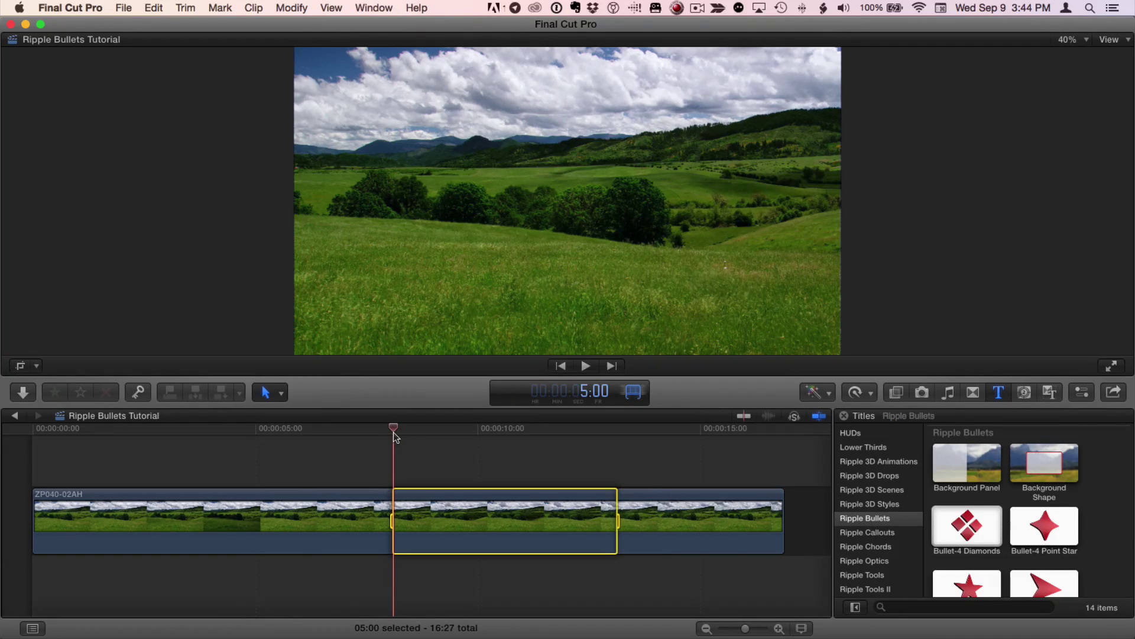
- Connect the Bullet-Asterisk title above the clip over the marked range
left_click(1054, 504)
scroll(1052, 504, "down", 3)
scroll(1052, 504, "down", 1)
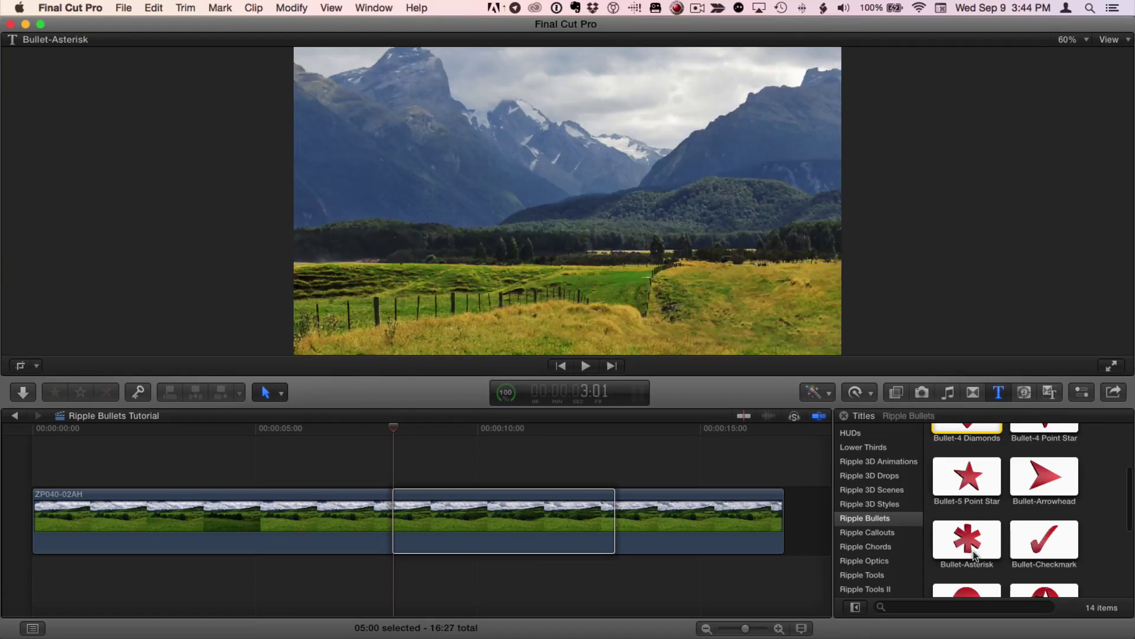
left_click(983, 549)
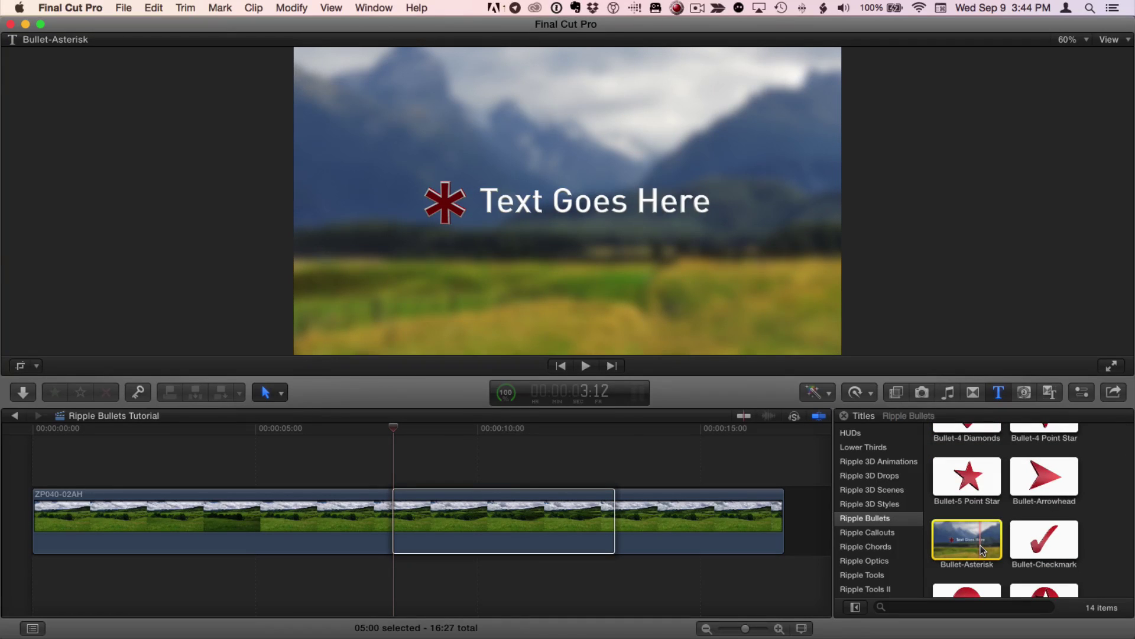
key("q")
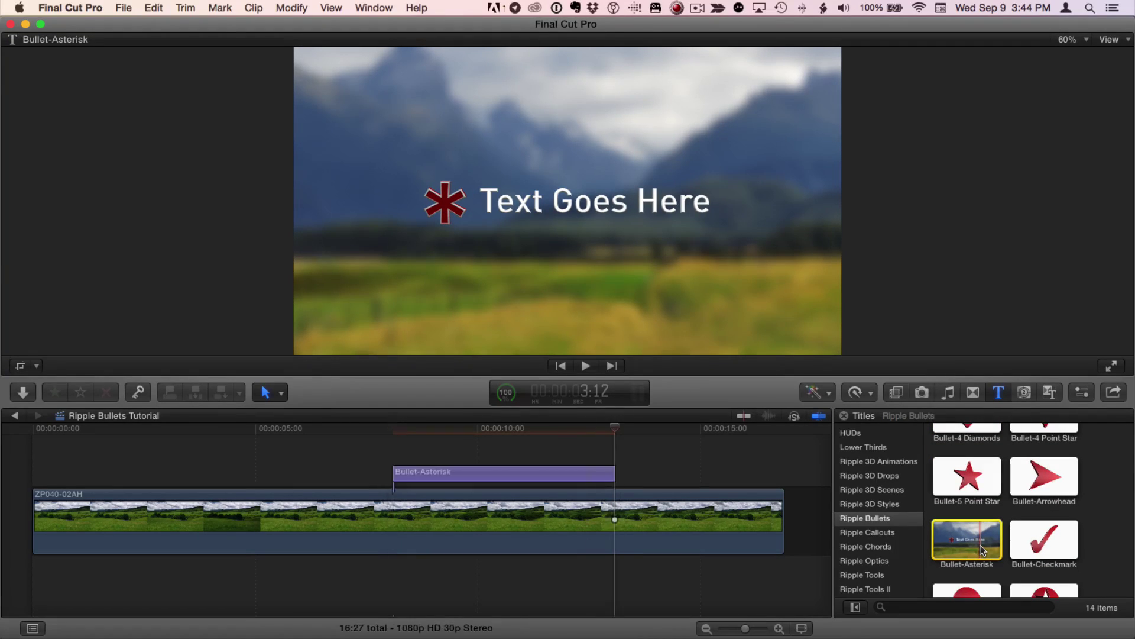
left_click(498, 432)
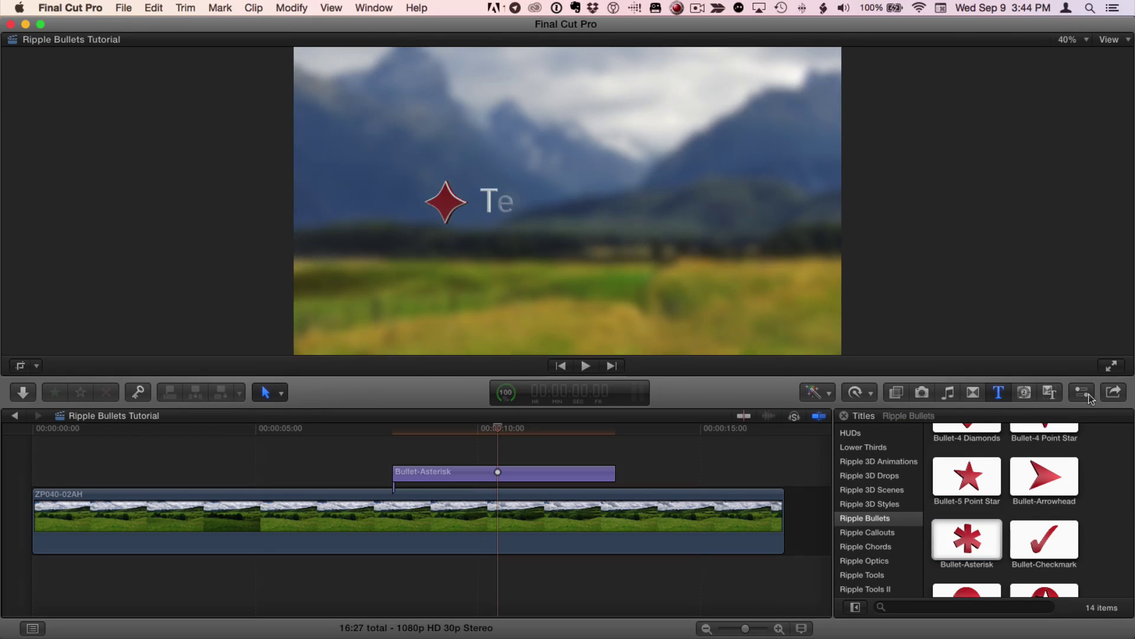
- Show the Inspector, select the Bullet-Asterisk title clip and preview its animation
left_click(1088, 393)
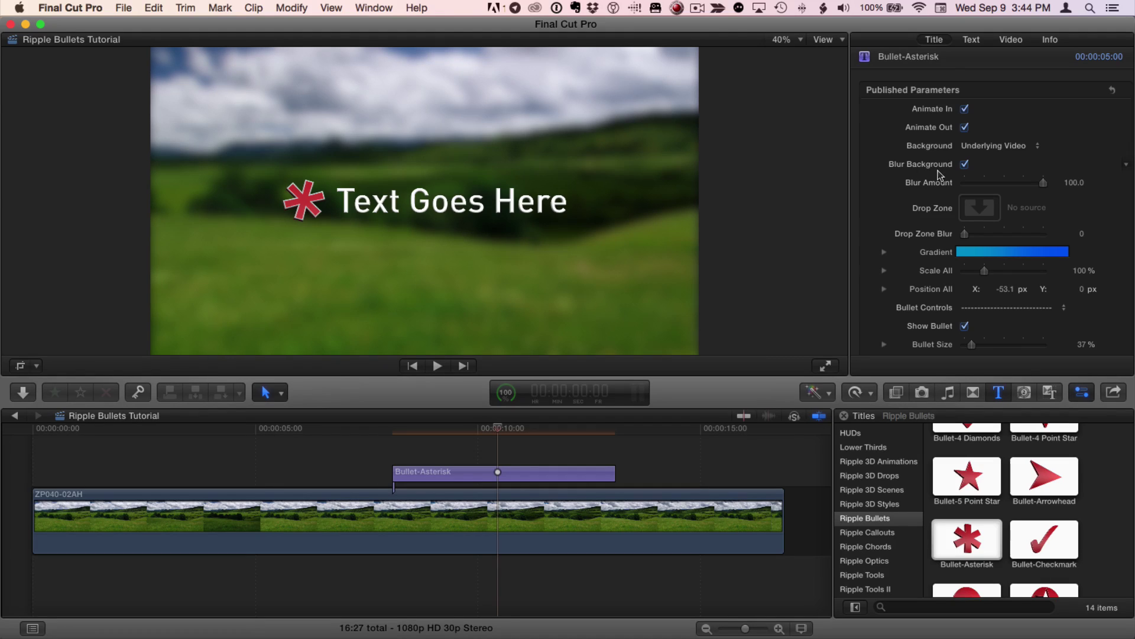
left_click(496, 428)
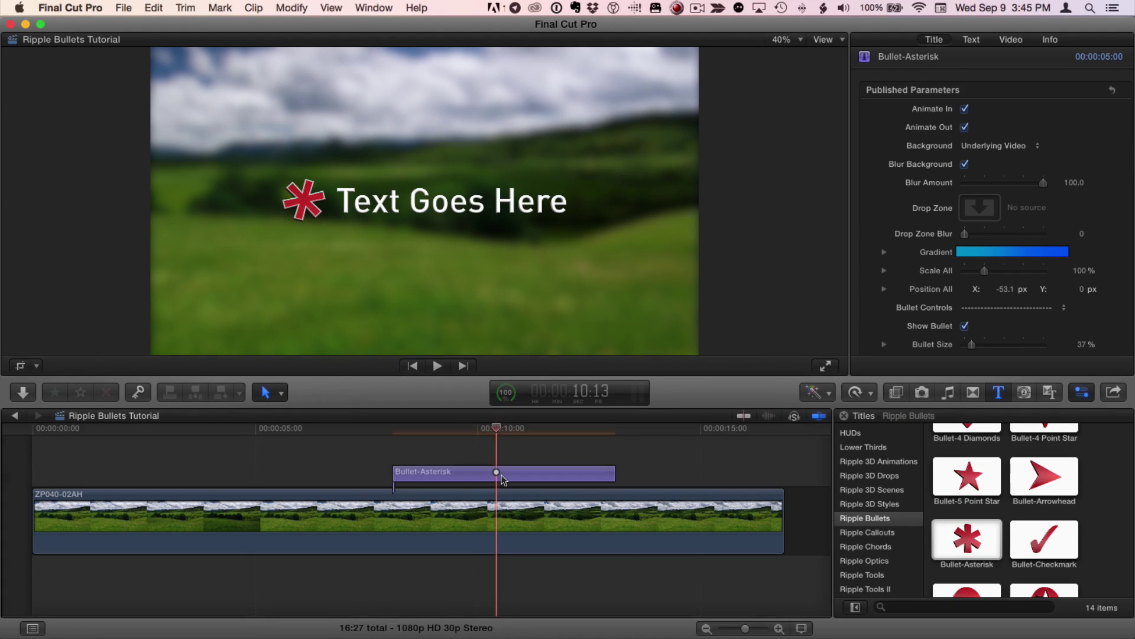
left_click(502, 478)
key("slash")
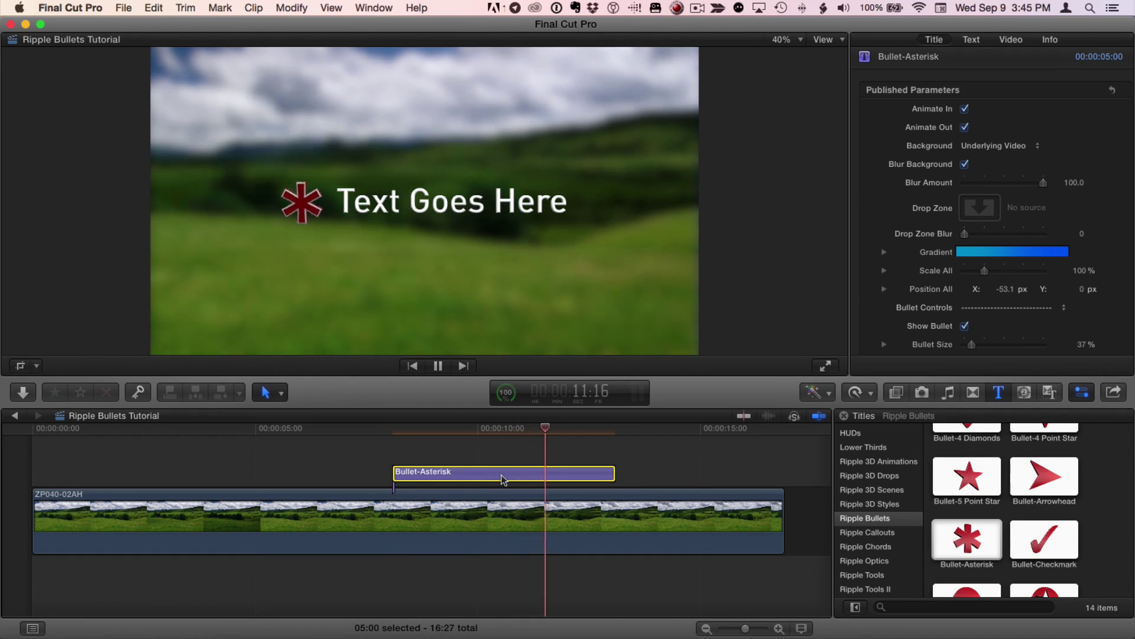
key("slash")
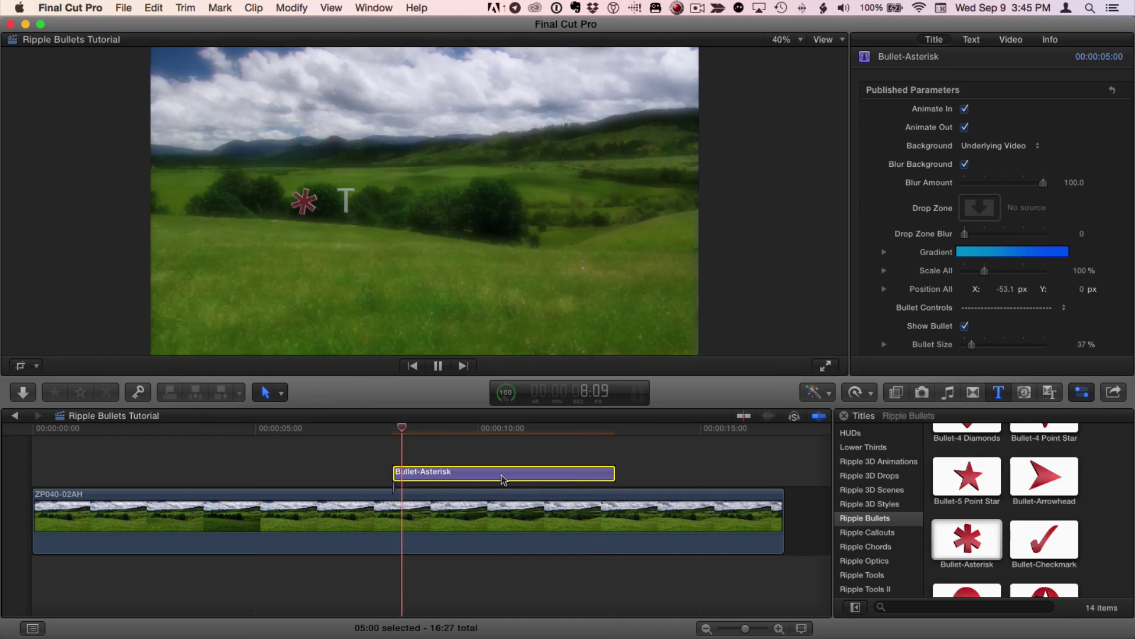
key("space")
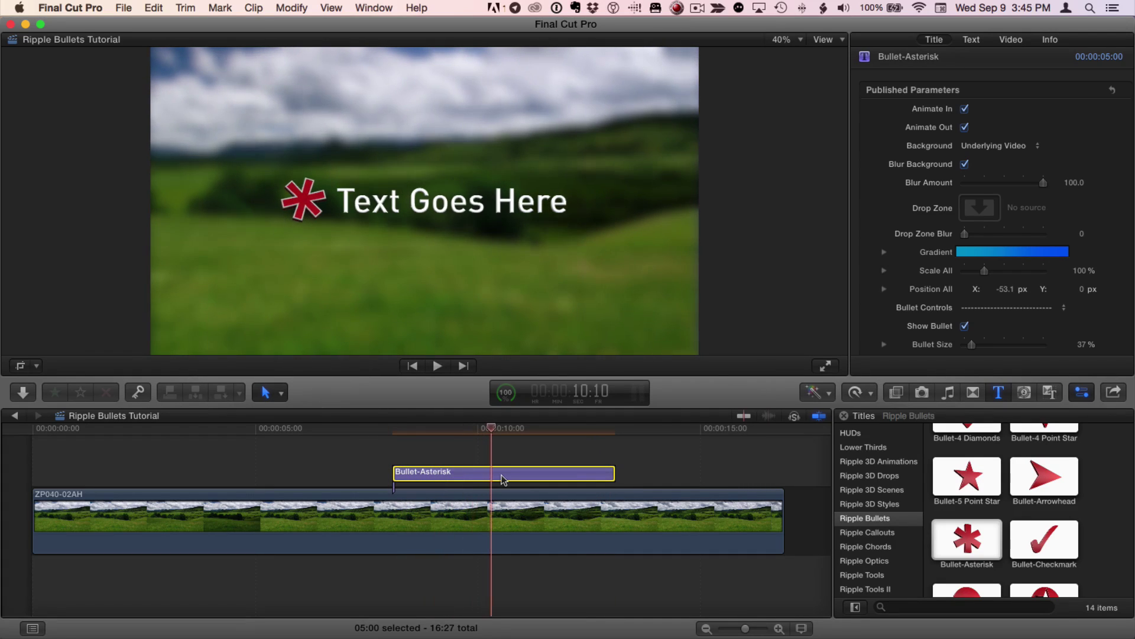
- Toggle Blur Background off and on, then set Blur Amount to 94
left_click(965, 165)
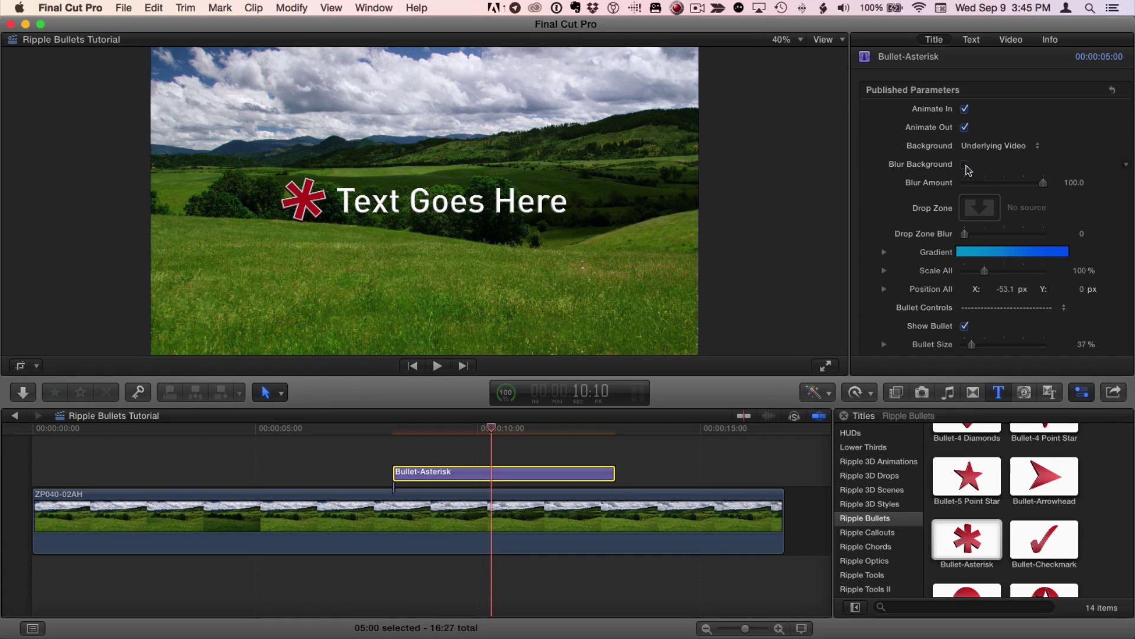
left_click(966, 166)
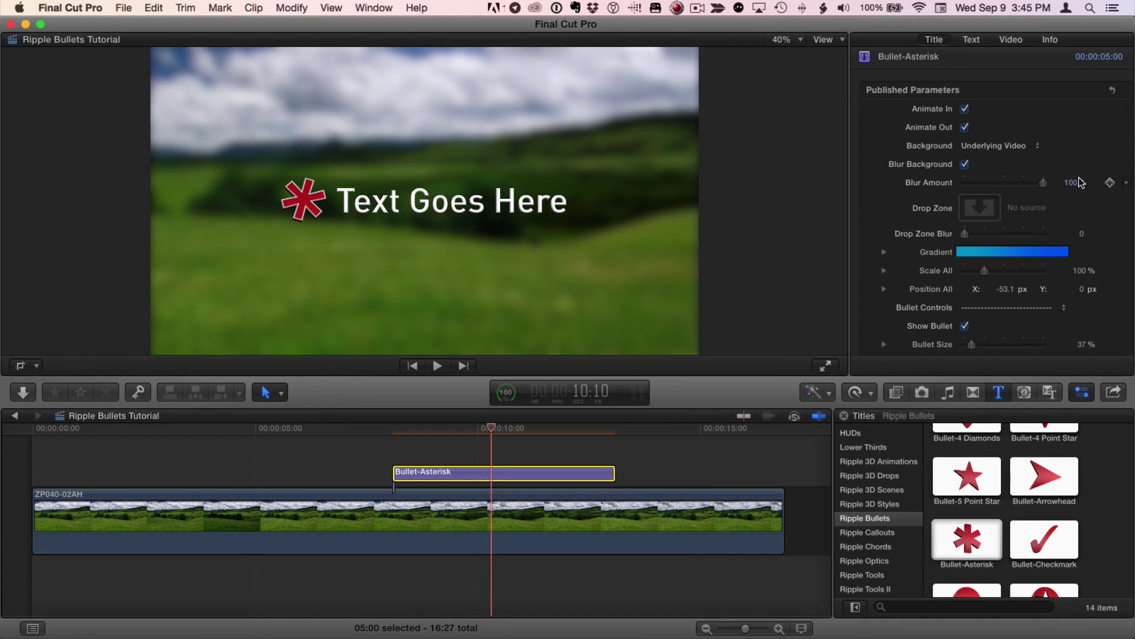
left_click_drag(1076, 182, 1077, 188)
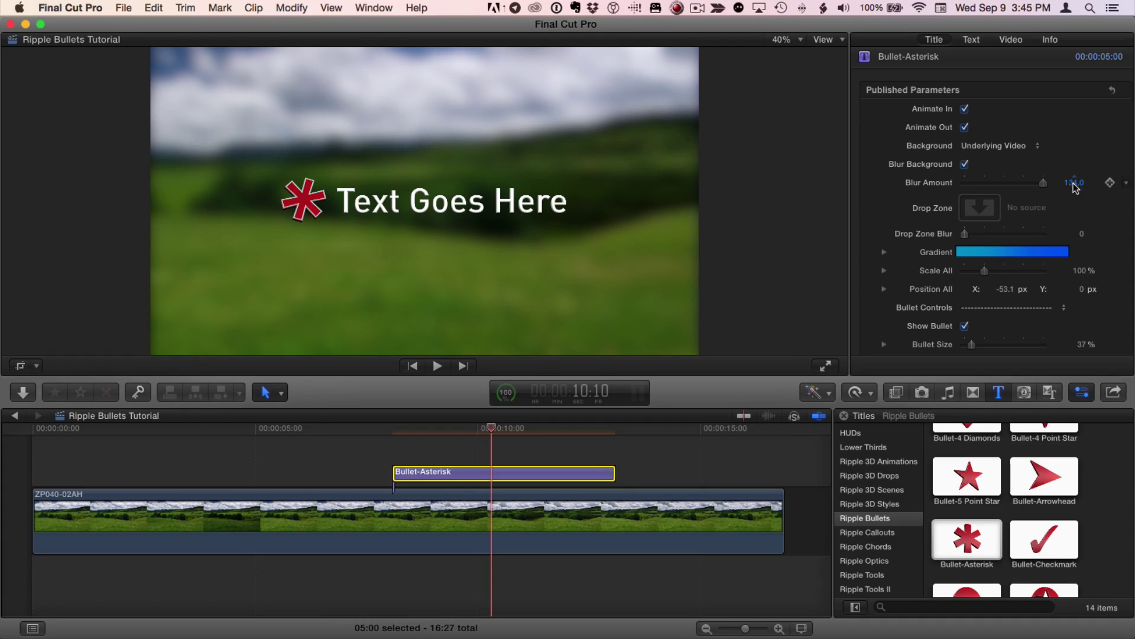
left_click(1027, 183)
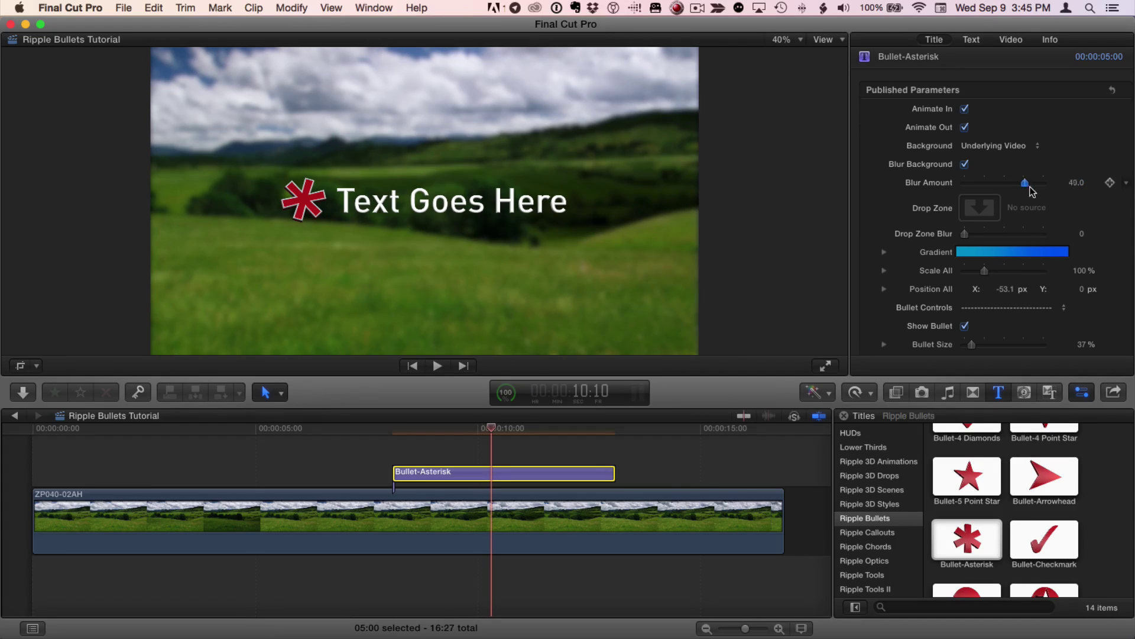
left_click_drag(1027, 183, 1043, 183)
type("94")
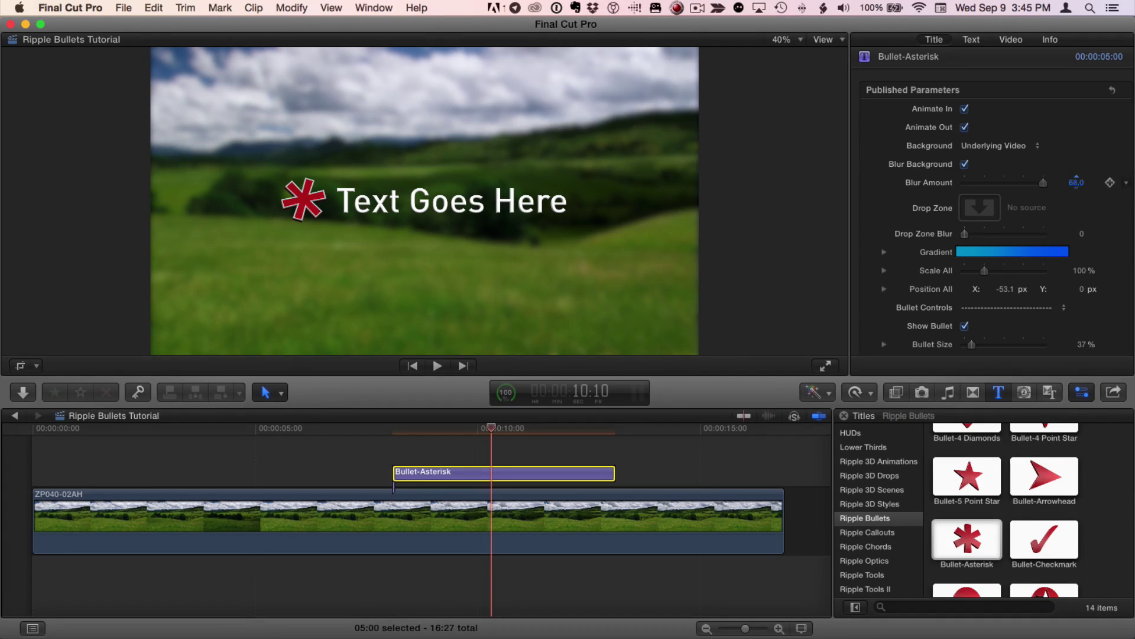
key("Return")
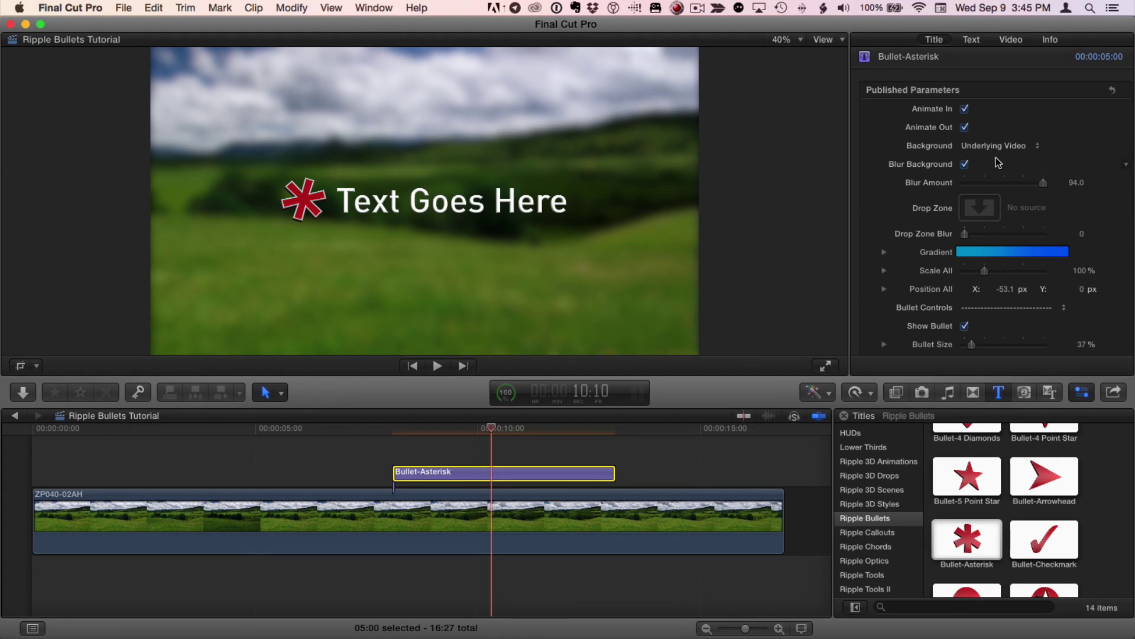
- Switch the title background to Drop Zone and fill it with forest clip TL409H2
left_click(1013, 146)
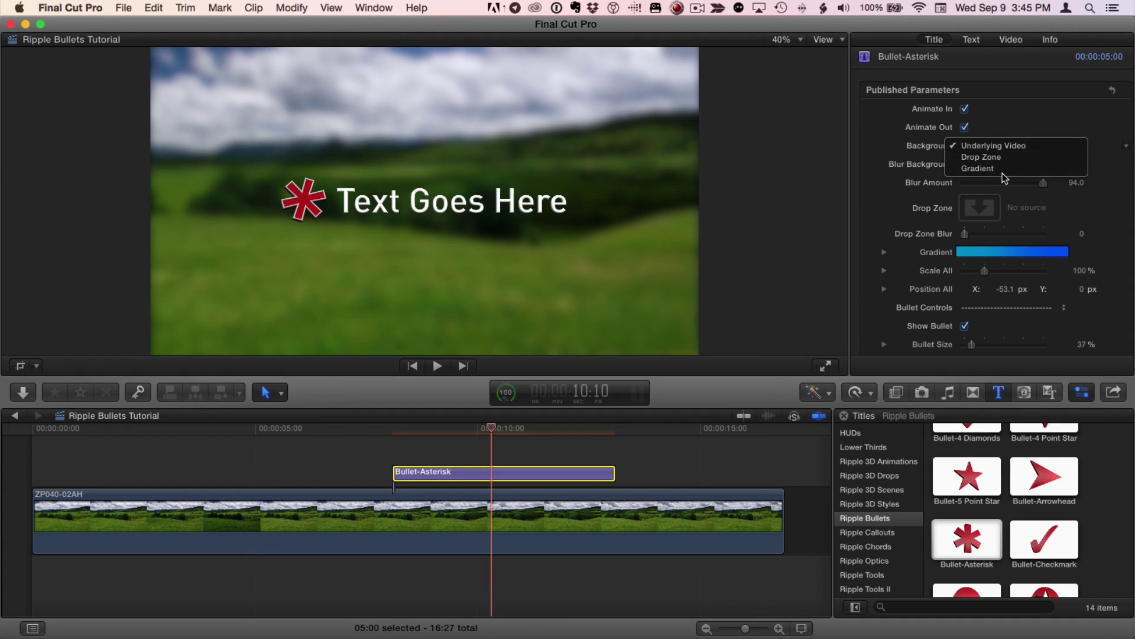
left_click(1013, 158)
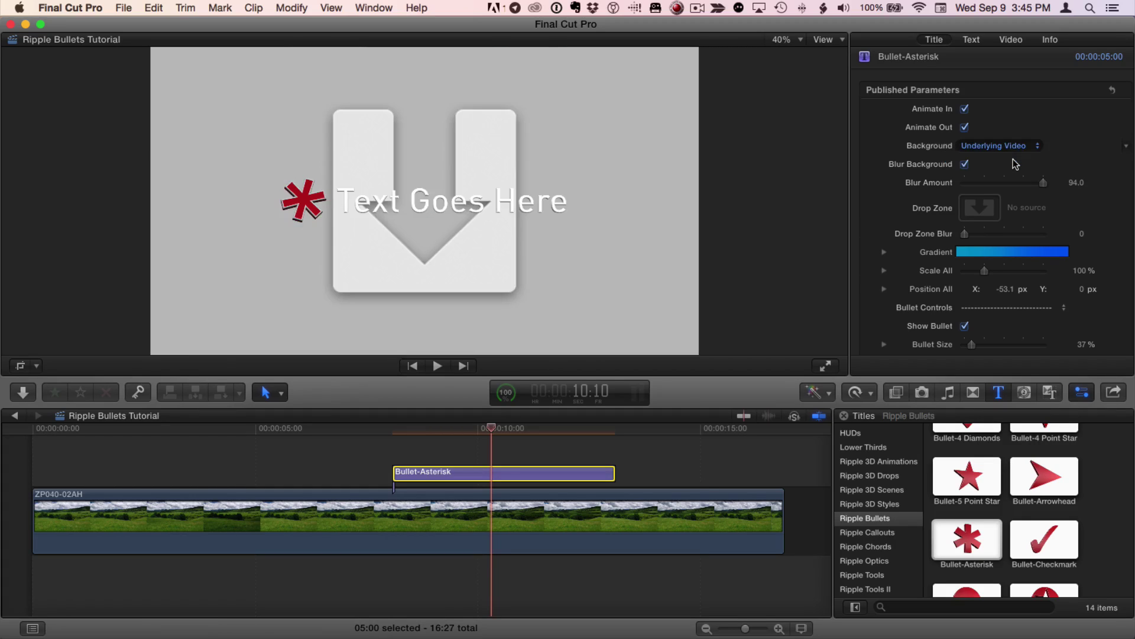
left_click(980, 208)
key("ctrl+super+1")
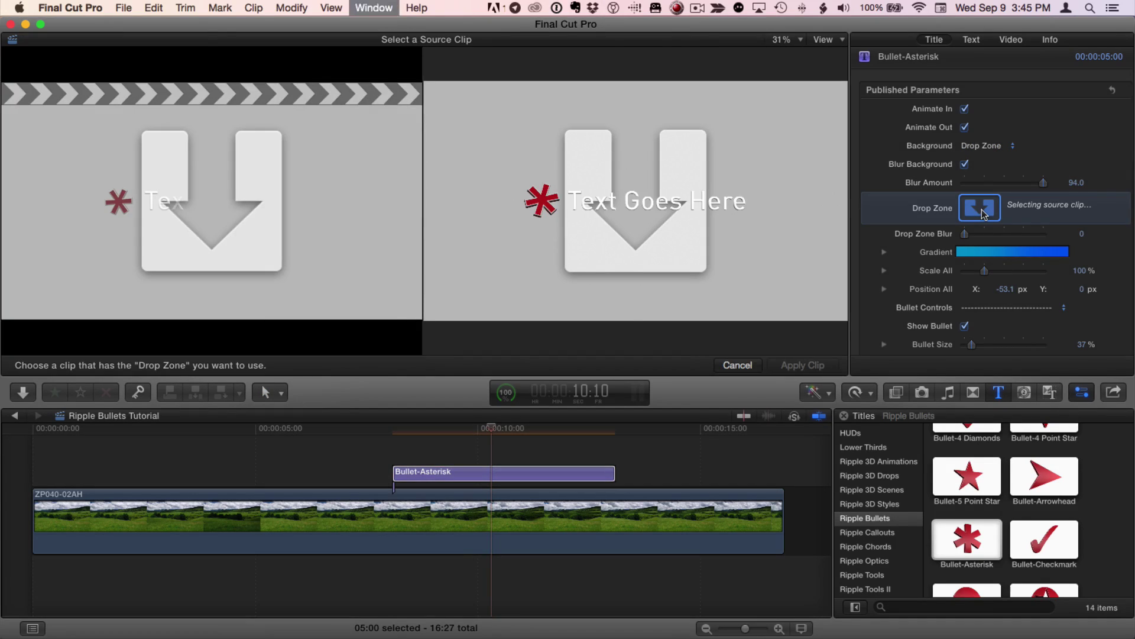
left_click(65, 104)
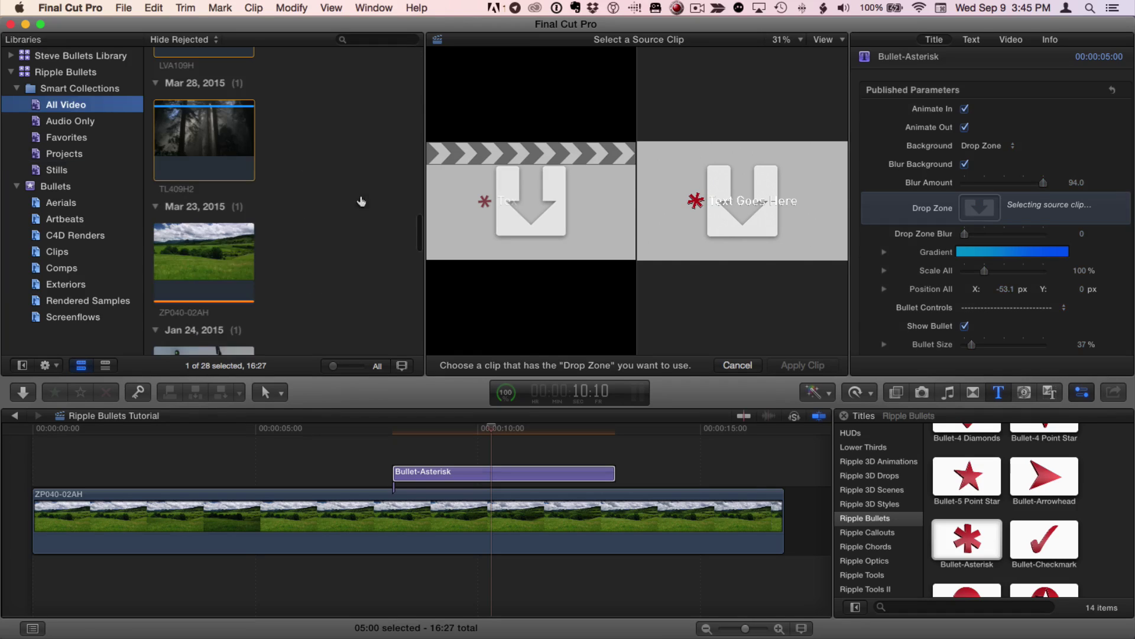
left_click(219, 150)
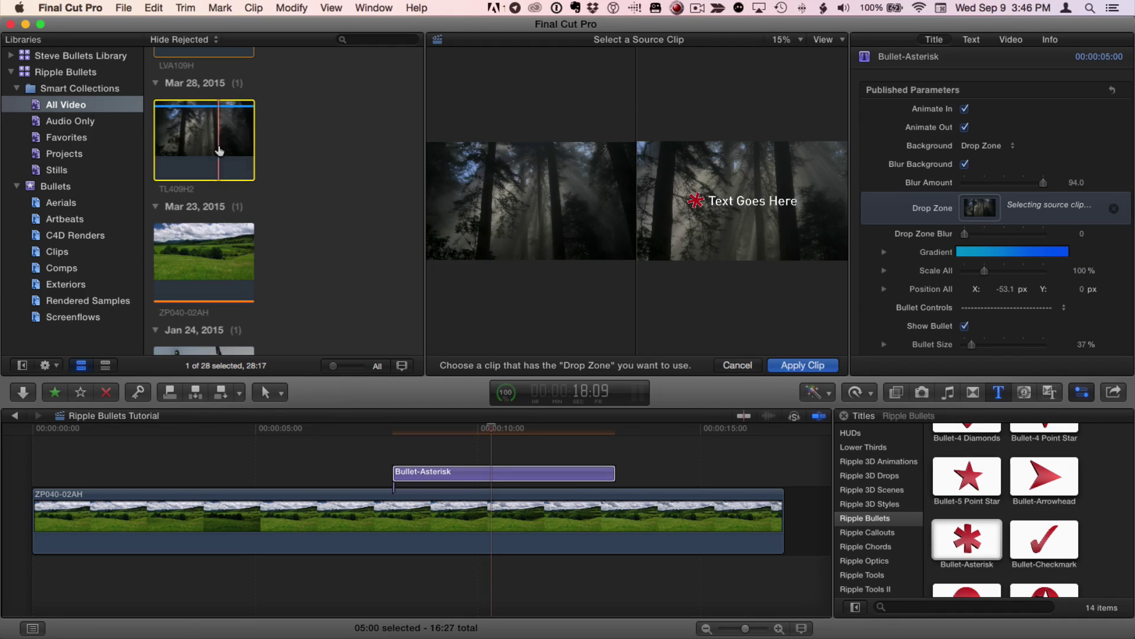
left_click(800, 372)
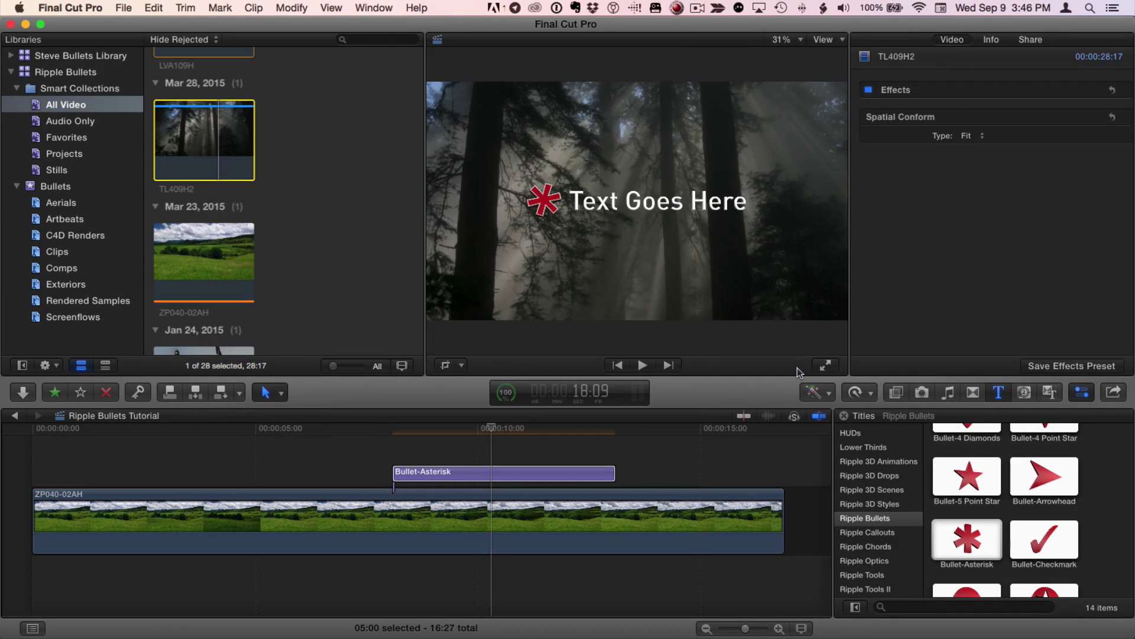
- Set the title background to Gradient with an orange start colour and red end colour
left_click(986, 146)
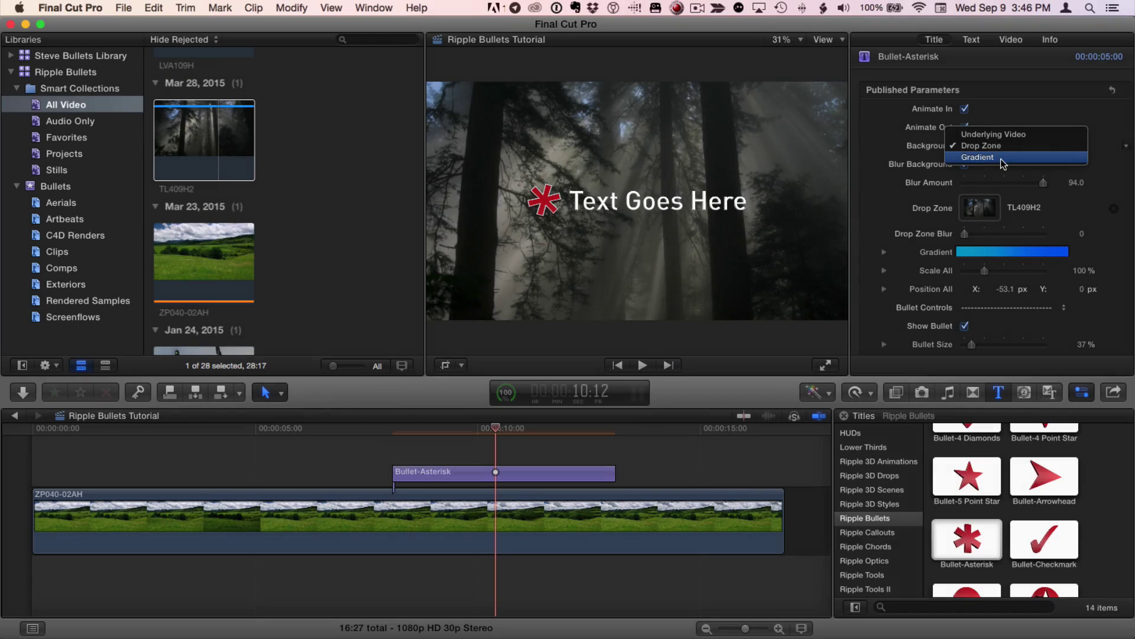
left_click(1001, 157)
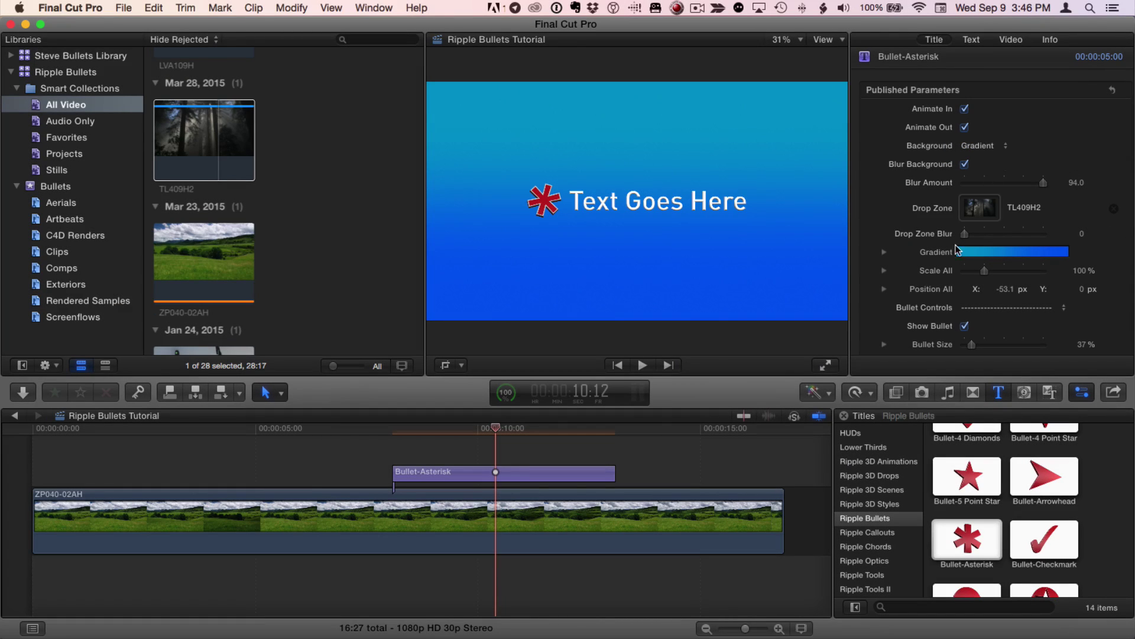
left_click(885, 252)
scroll(910, 253, "down", 3)
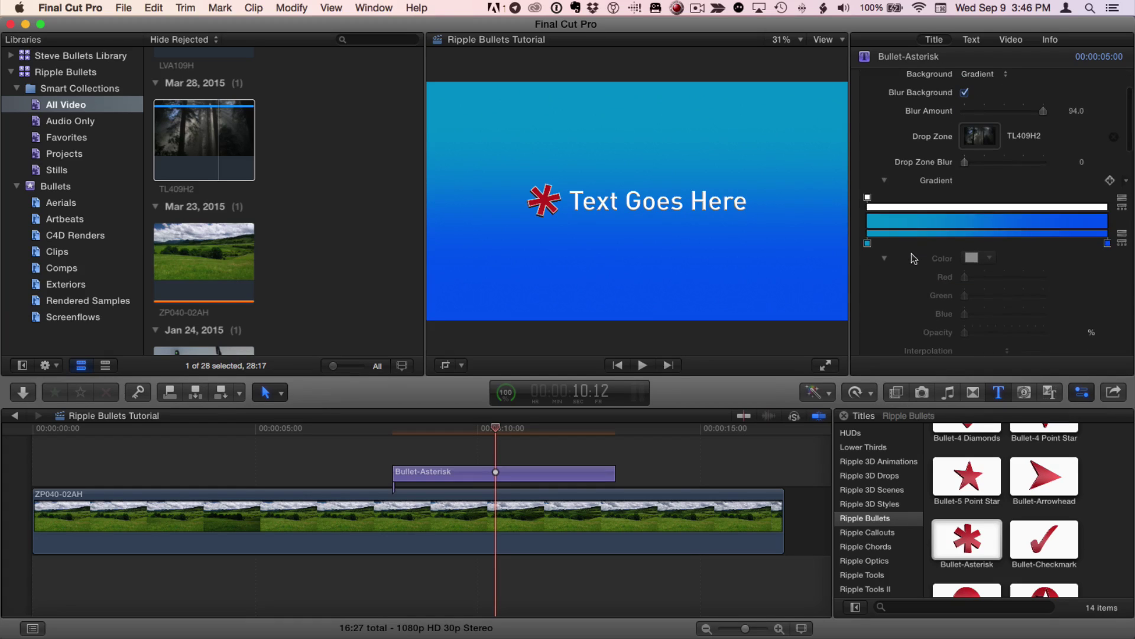
left_click(868, 243)
left_click(875, 240)
left_click_drag(886, 208, 825, 198)
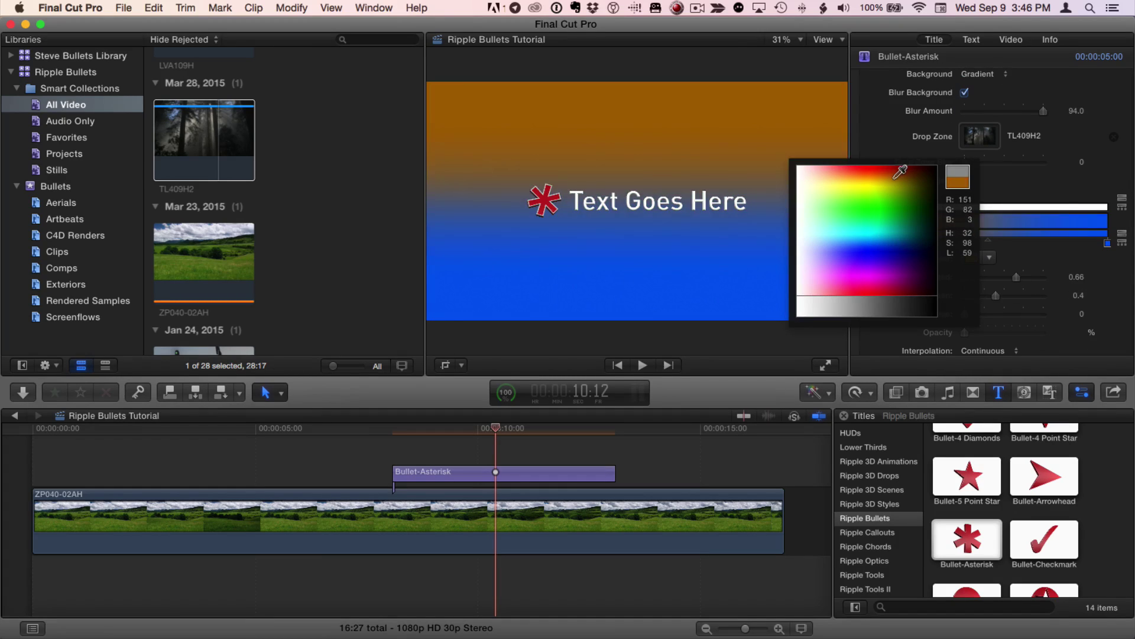
left_click(1108, 243)
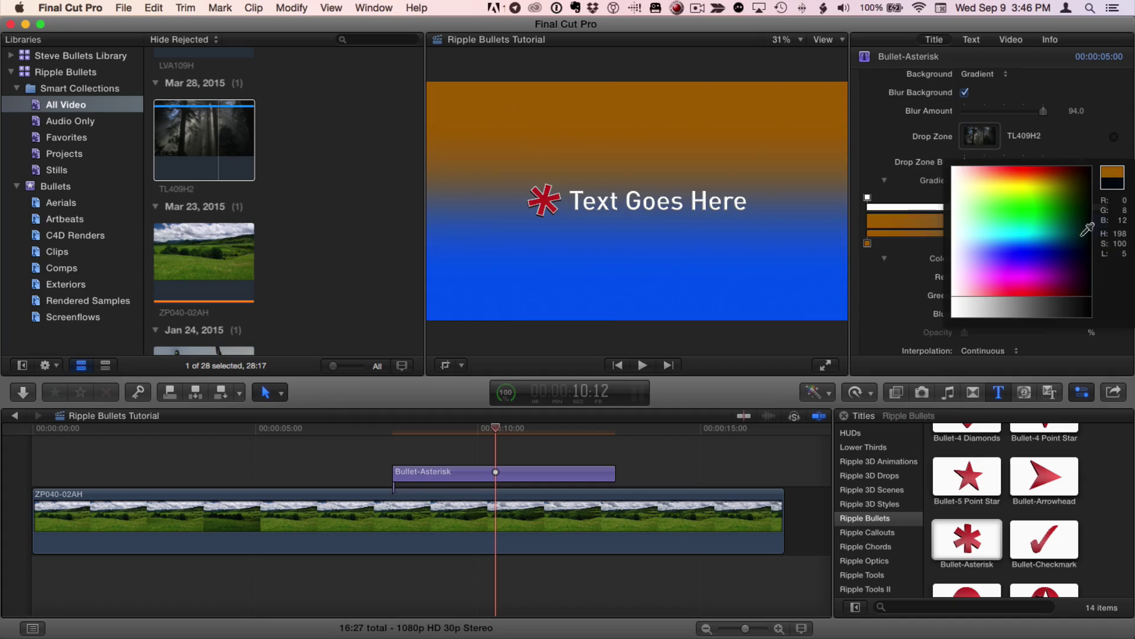
left_click(1046, 170)
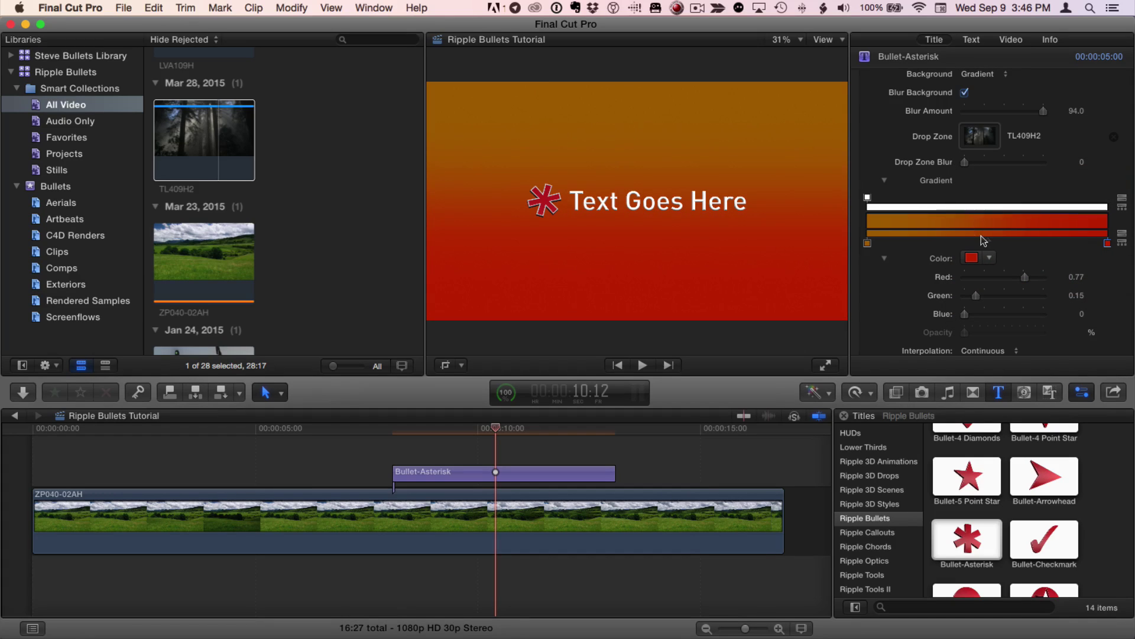
- Add two more colour stops to the gradient and shift the leftmost stop's location
left_click(982, 242)
left_click(949, 243)
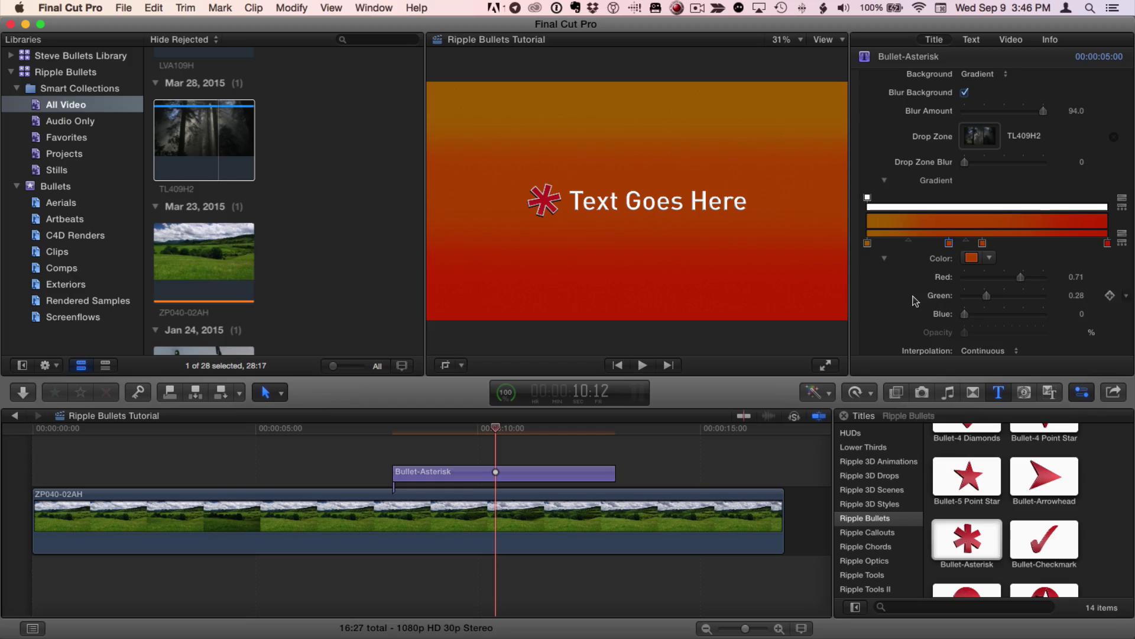
scroll(917, 300, "down", 5)
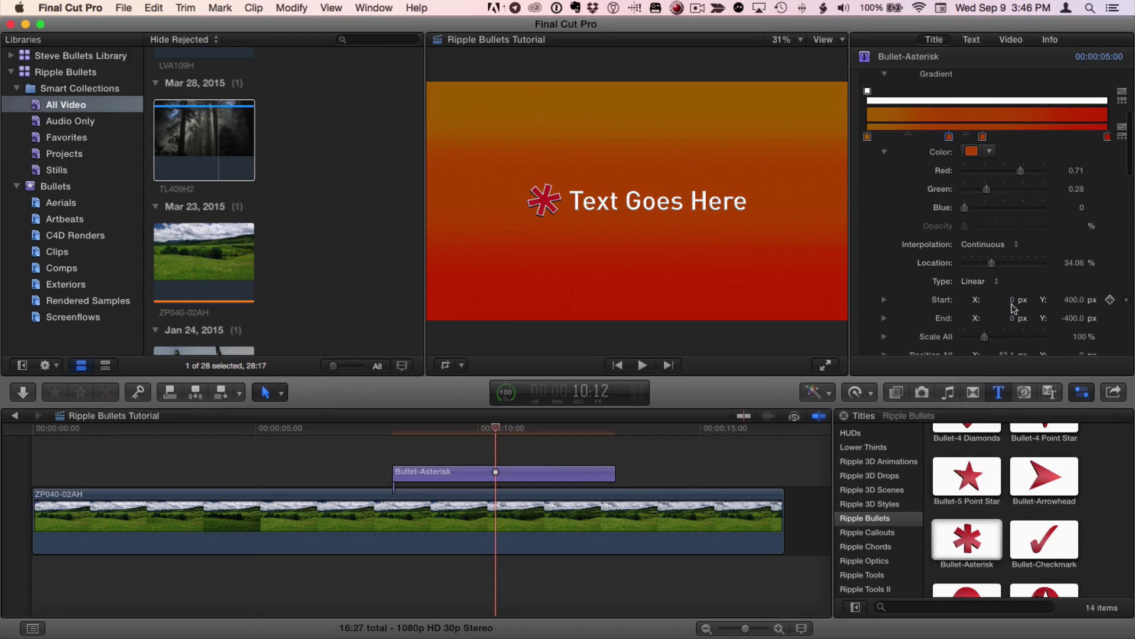
left_click(868, 139)
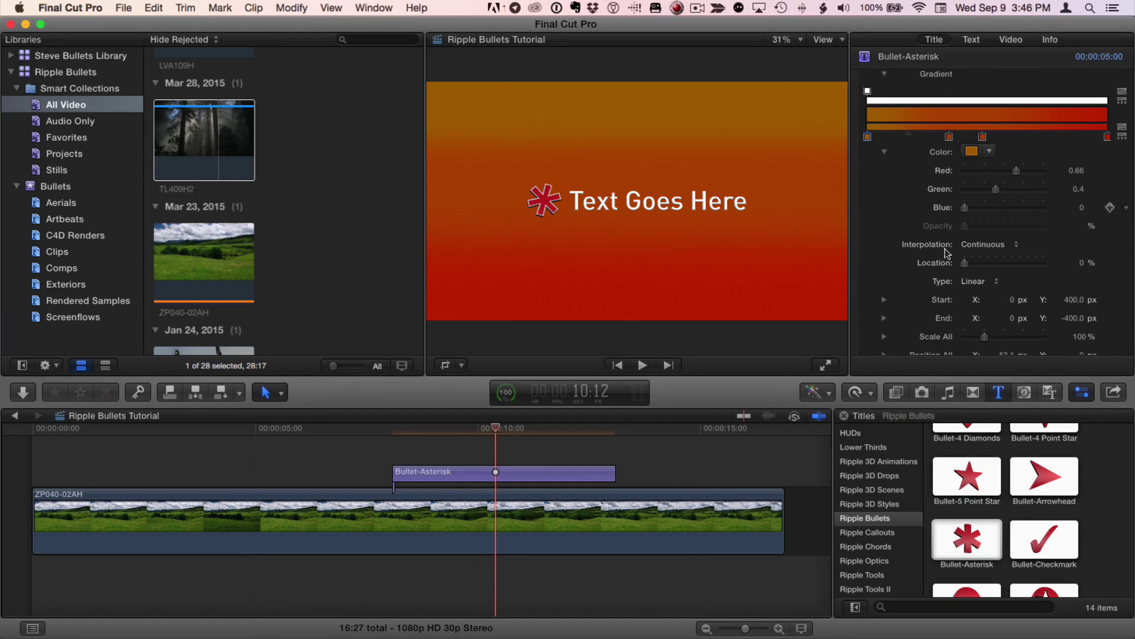
mouse_move(965, 263)
left_mouse_down()
mouse_move(997, 265)
mouse_move(963, 264)
left_mouse_up()
scroll(970, 196, "up", 4)
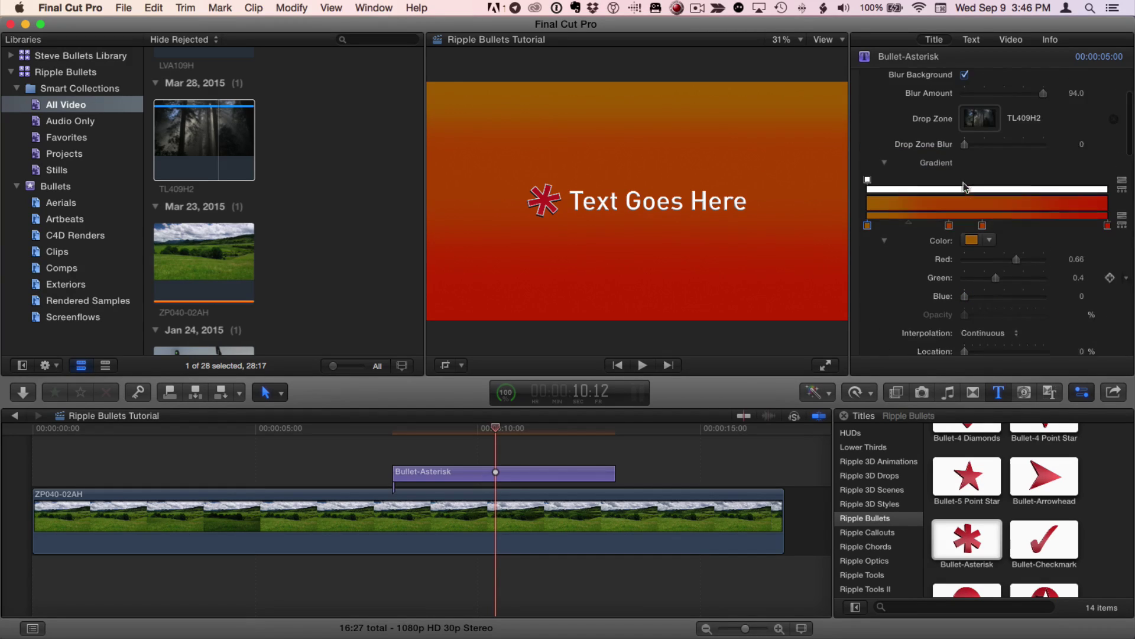
- Collapse the gradient settings and set the title's Background to Underlying Video
left_click(885, 172)
scroll(885, 172, "up", 2)
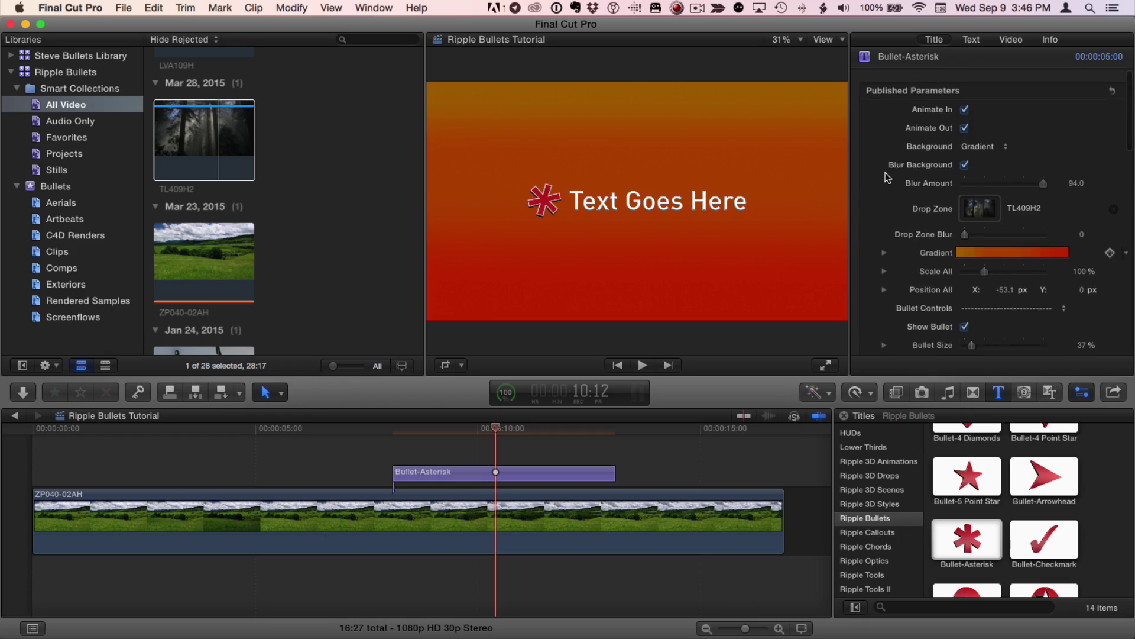
left_click(979, 148)
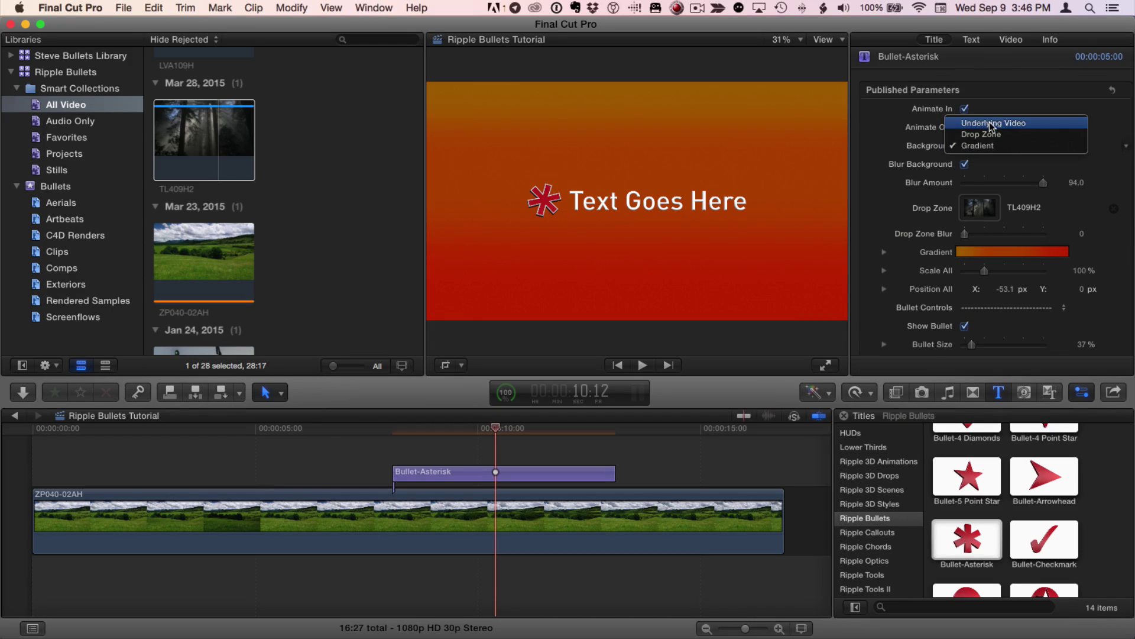
left_click(993, 123)
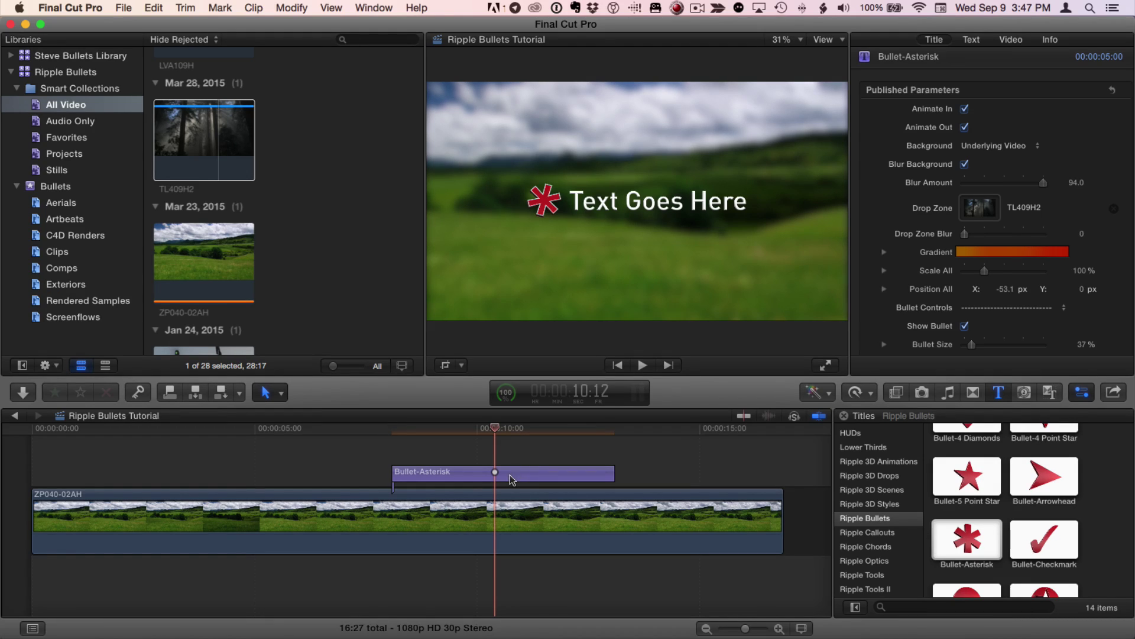
- Replace the title's 'Text Goes Here' line with 'My first bullet point'
left_click(509, 474)
double_click(510, 475)
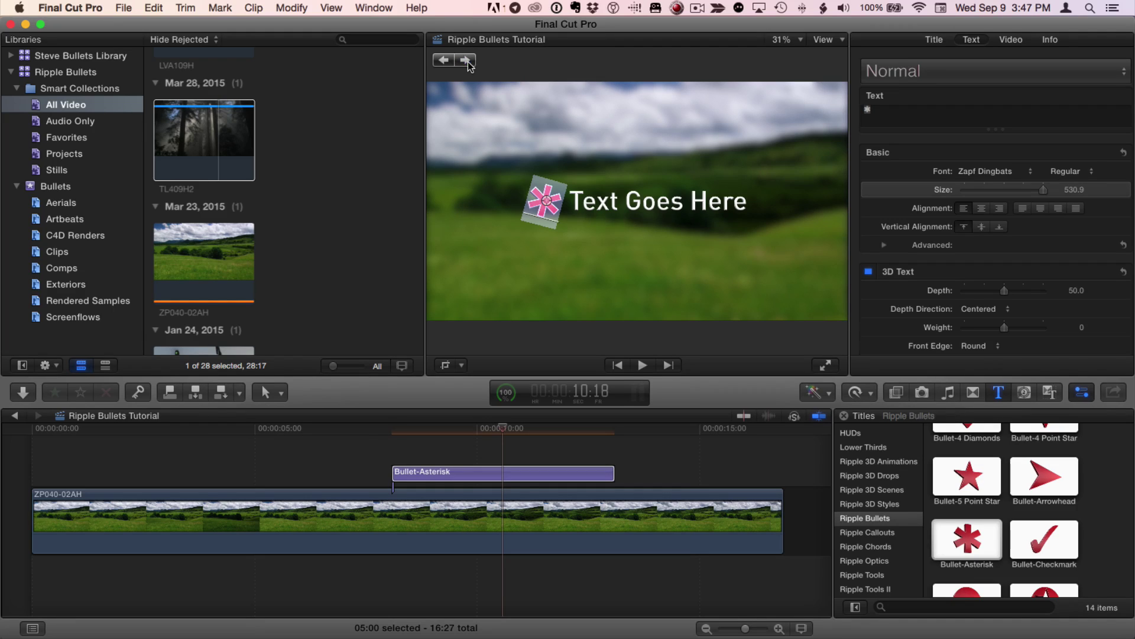
left_click(467, 62)
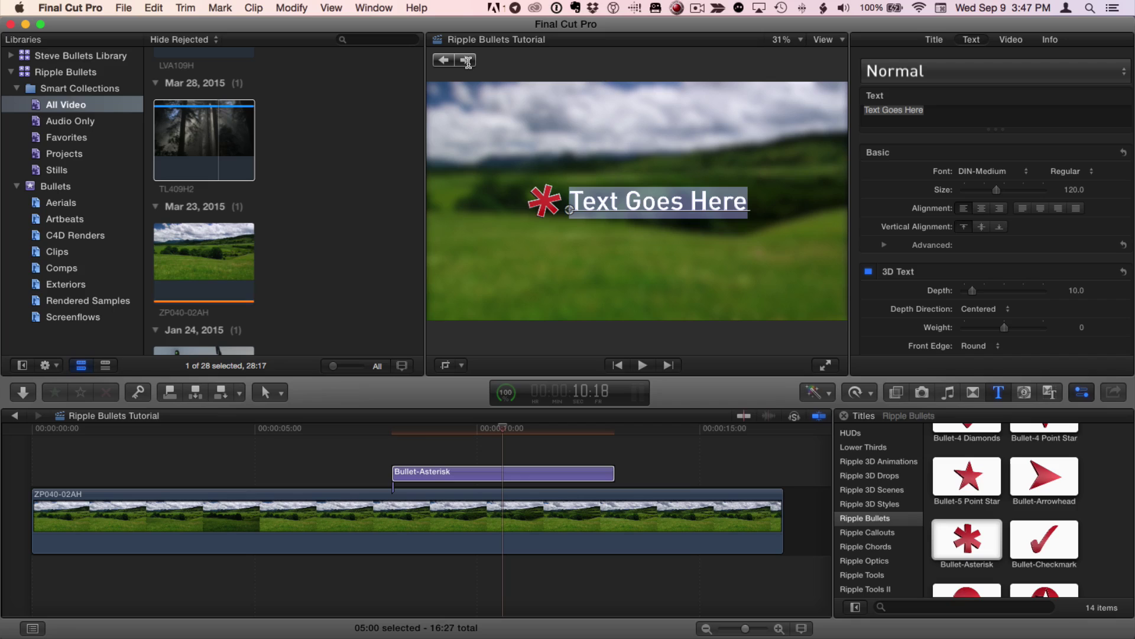
type("My firs")
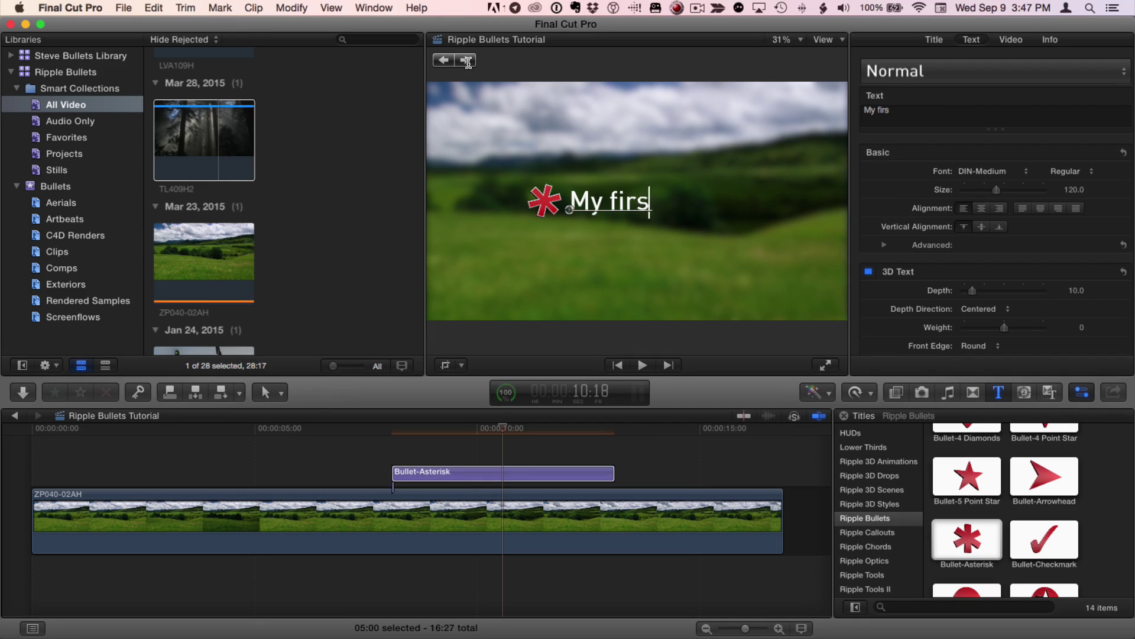
type("t bullet point")
key("Escape")
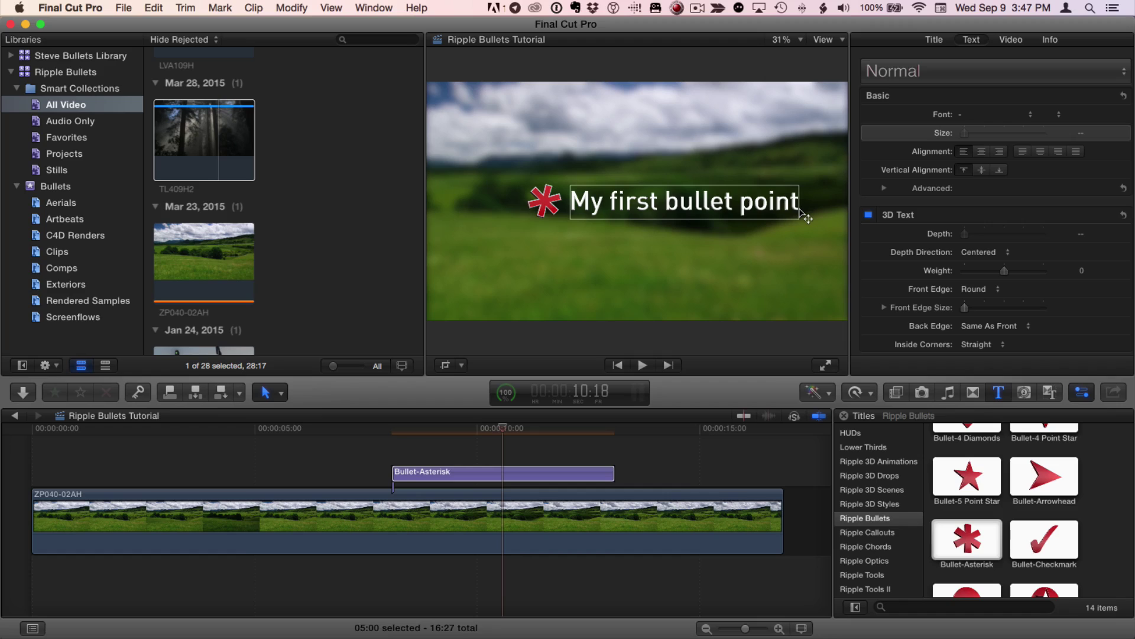
- Set the bullet text to Distant Galaxy at size 78 and nudge it slightly upward
left_click(774, 215)
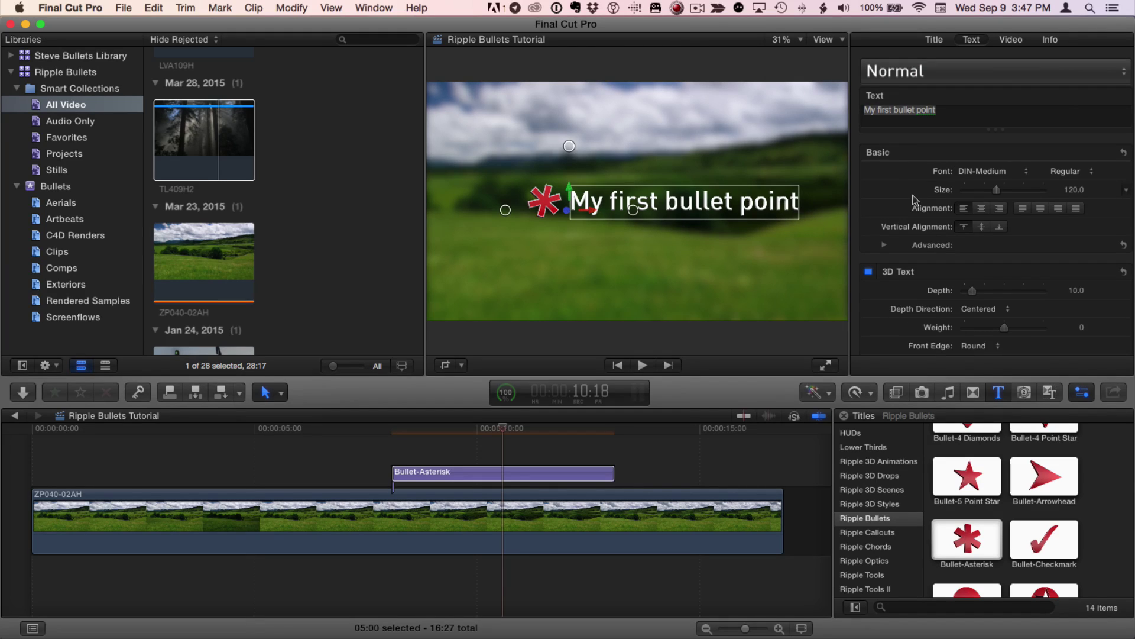
left_click(1023, 174)
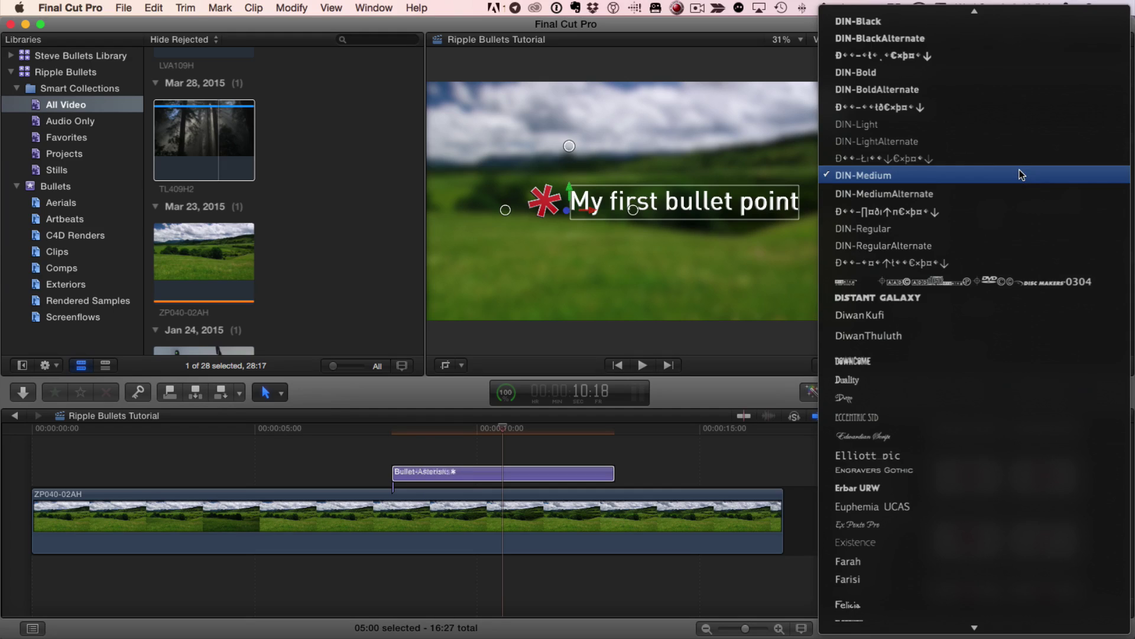
left_click(935, 298)
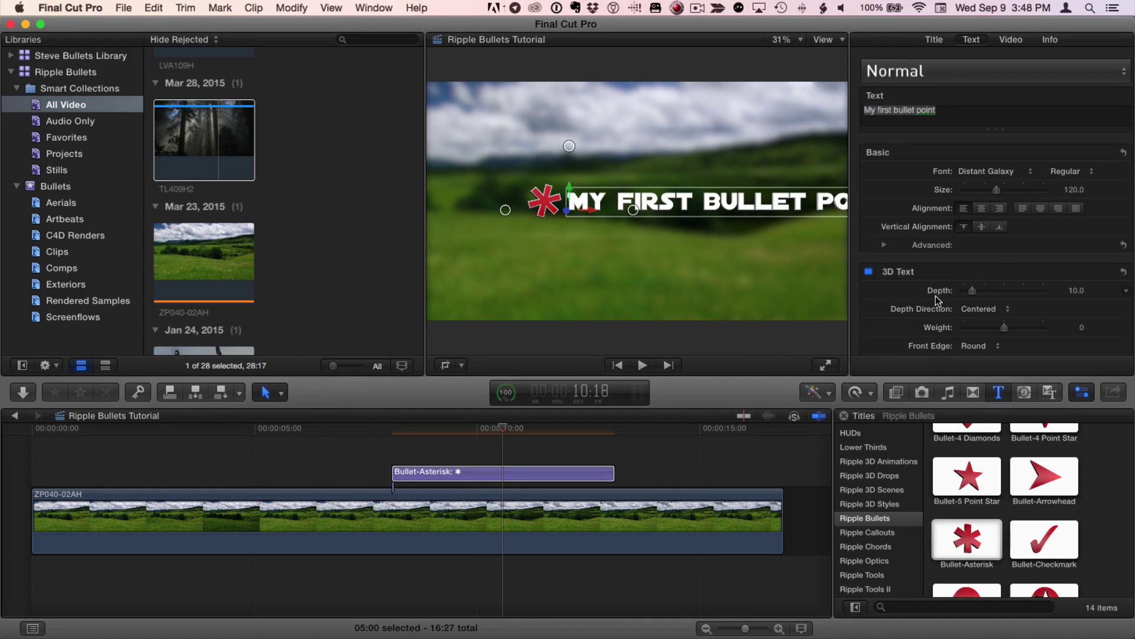
left_click_drag(990, 194, 985, 190)
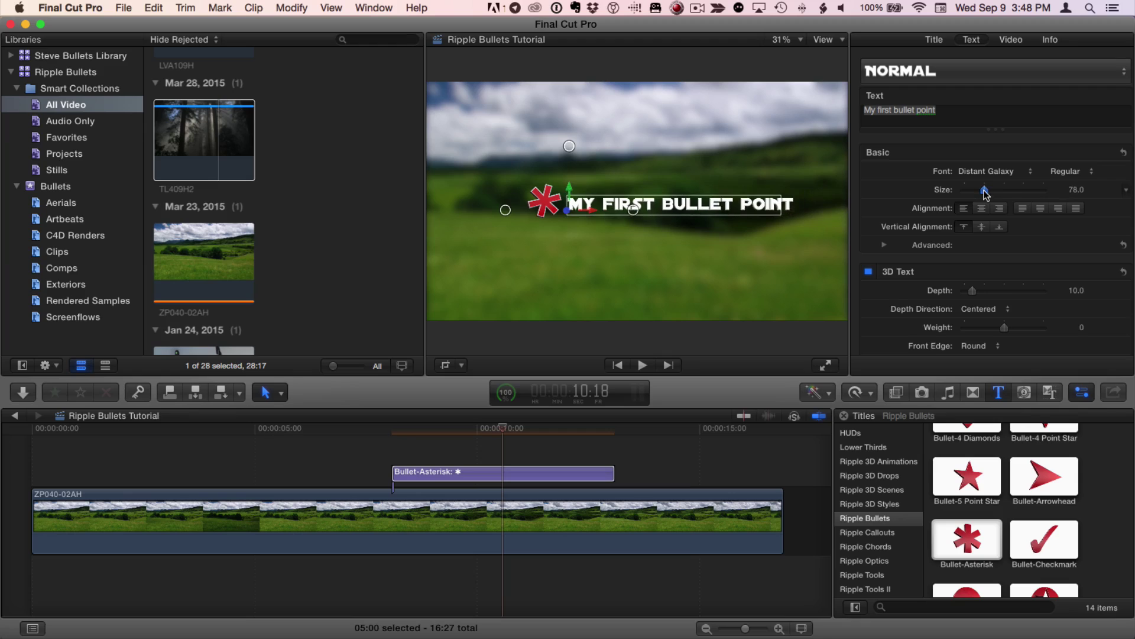
scroll(1005, 219, "down", 1)
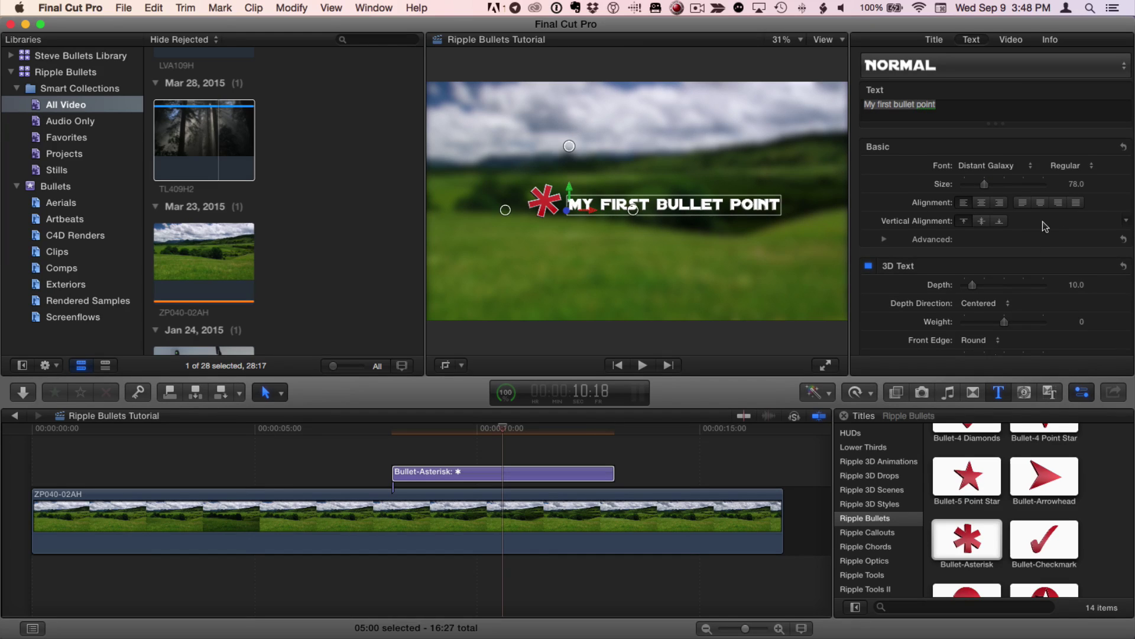
scroll(1043, 224, "down", 3)
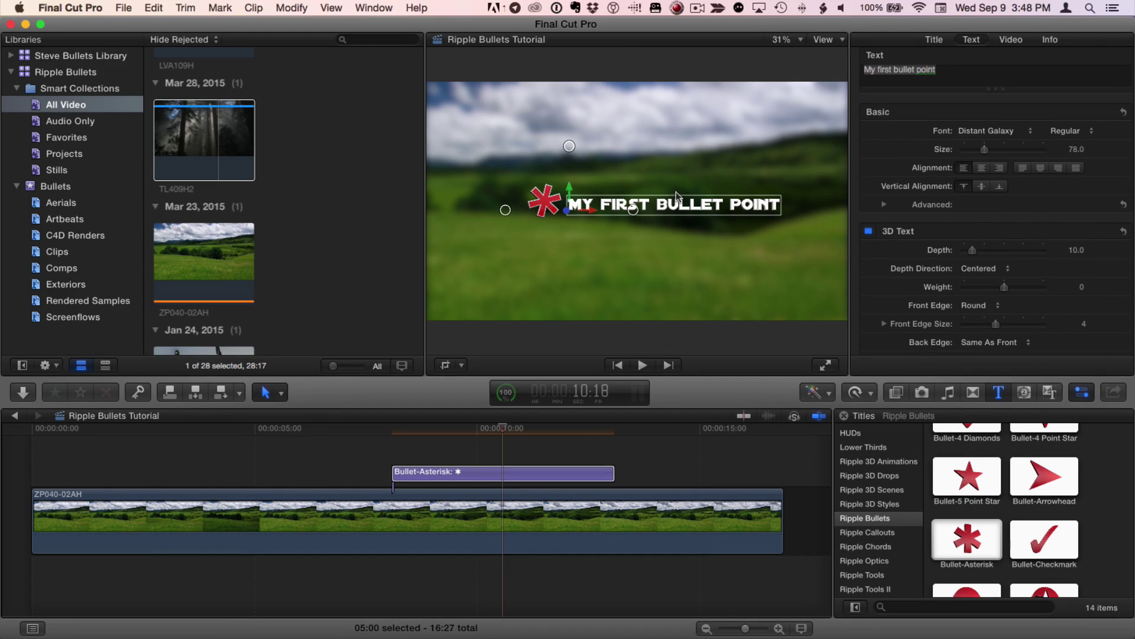
left_click_drag(570, 192, 572, 181)
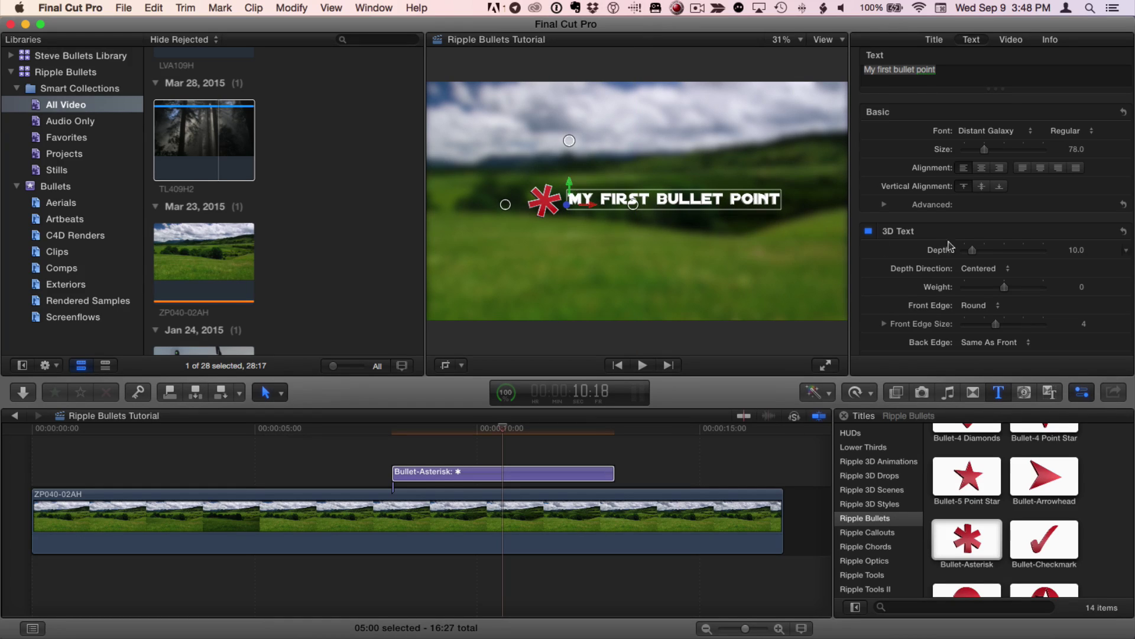
- Toggle the 3D Text checkbox off and back on, then review its Lighting and Material sections
left_click(869, 232)
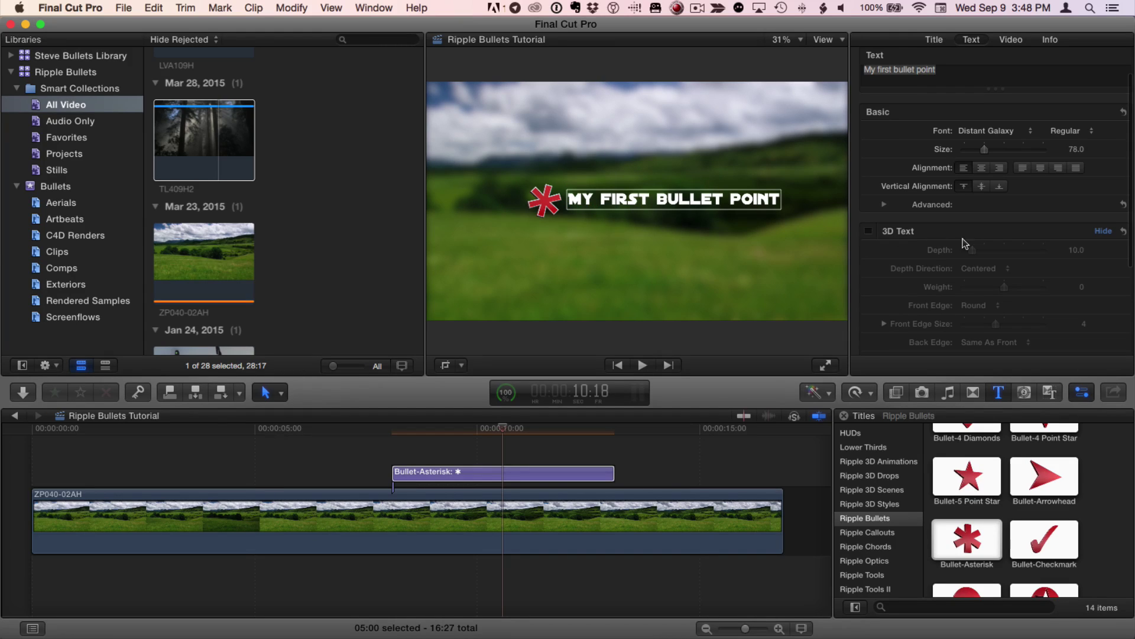
scroll(965, 243, "down", 5)
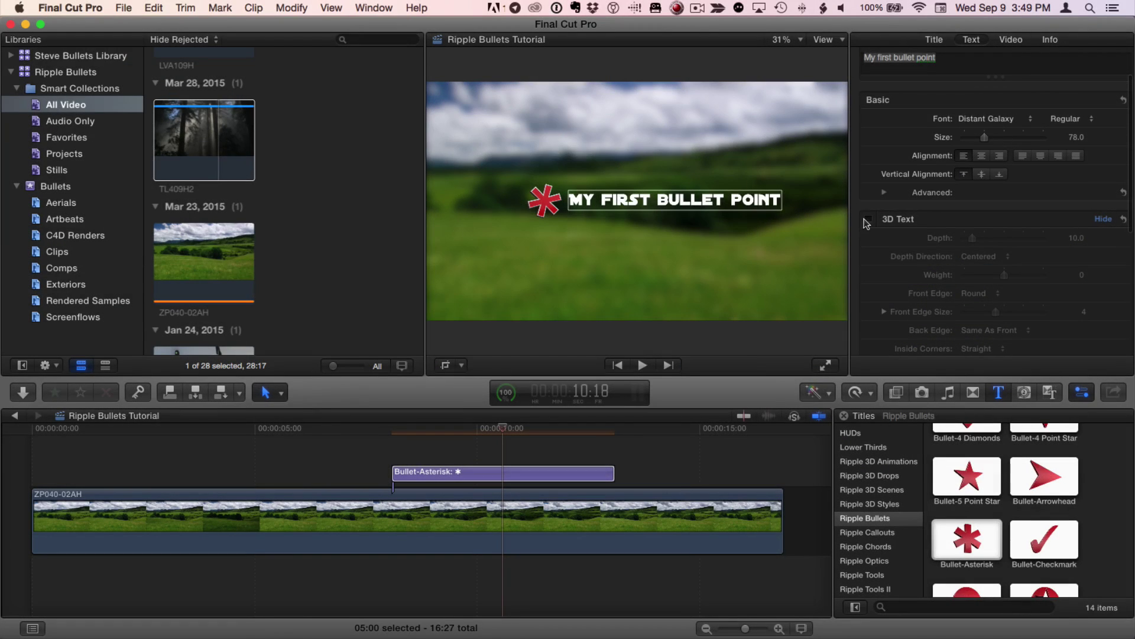
left_click(869, 220)
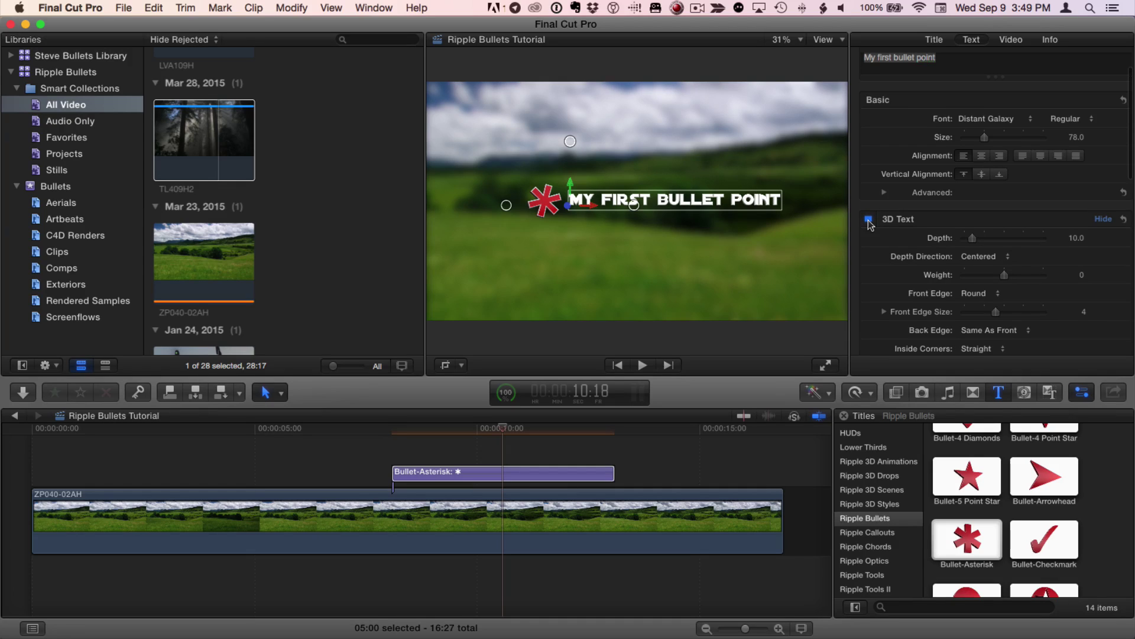
scroll(1003, 218, "down", 2)
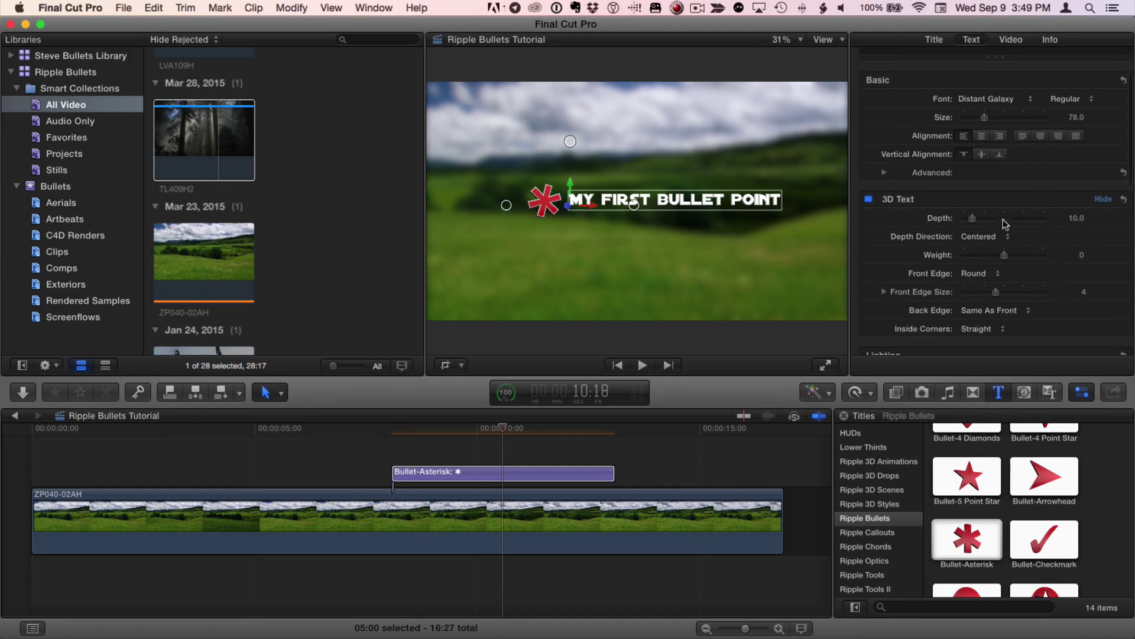
scroll(1010, 222, "down", 5)
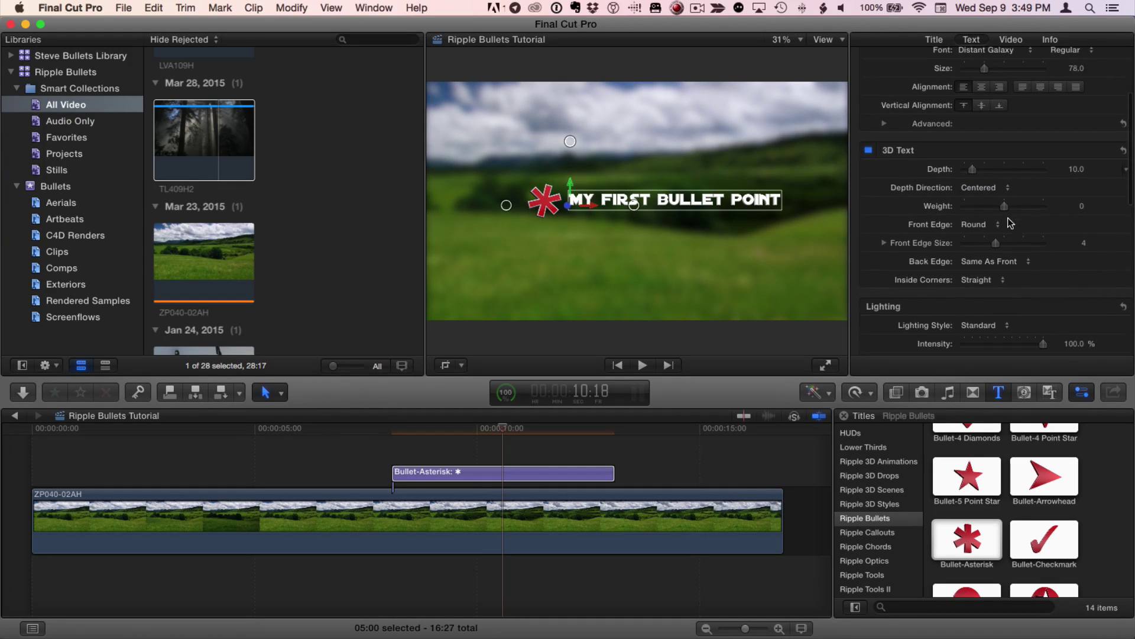
scroll(896, 253, "down", 5)
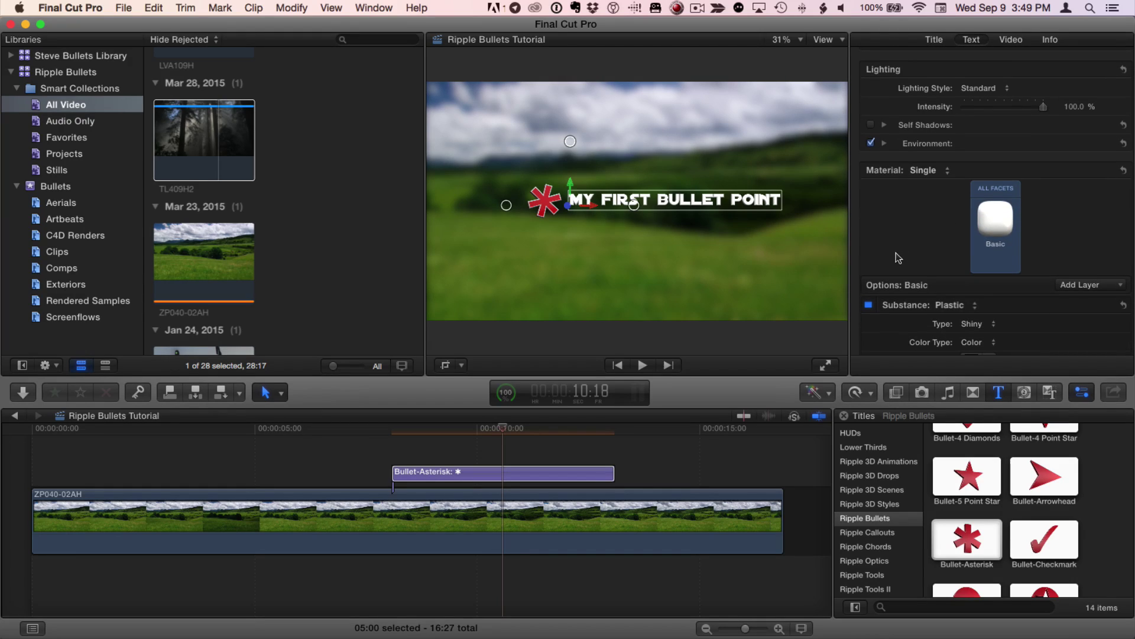
- Apply the Material Library's Metal > Nickel material to the 3D bullet text
scroll(896, 253, "down", 1)
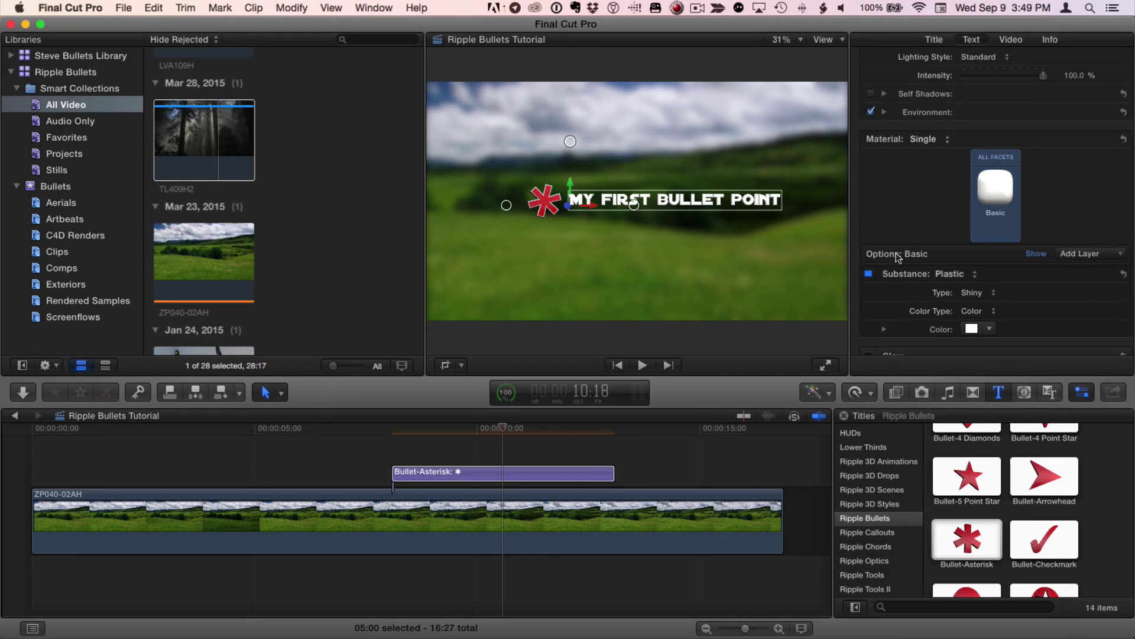
left_click(995, 188)
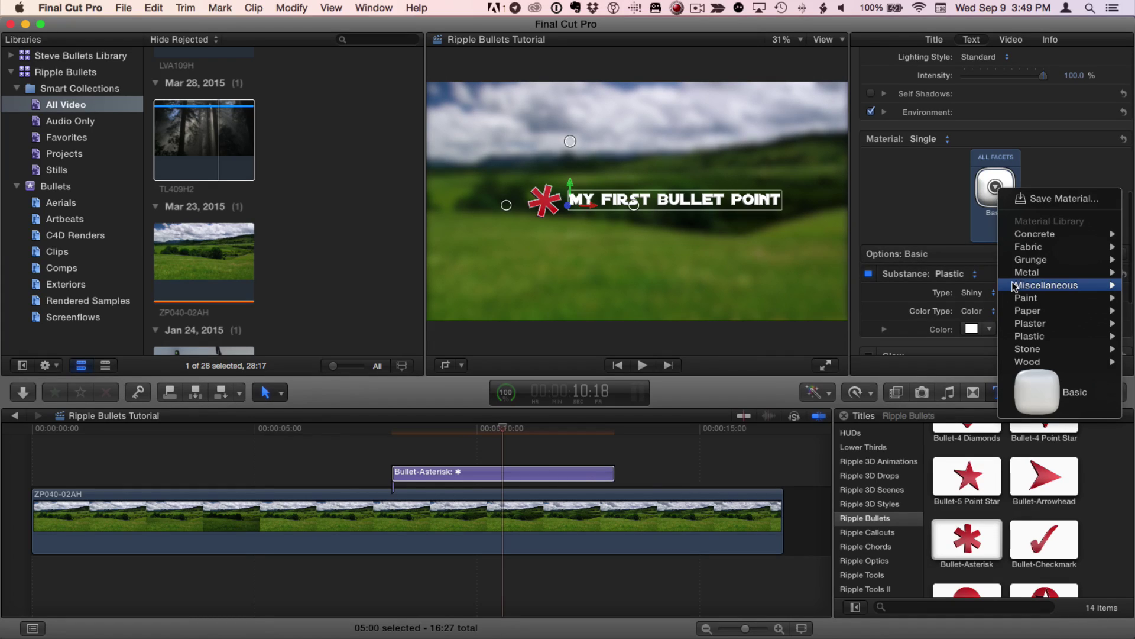
mouse_move(1035, 273)
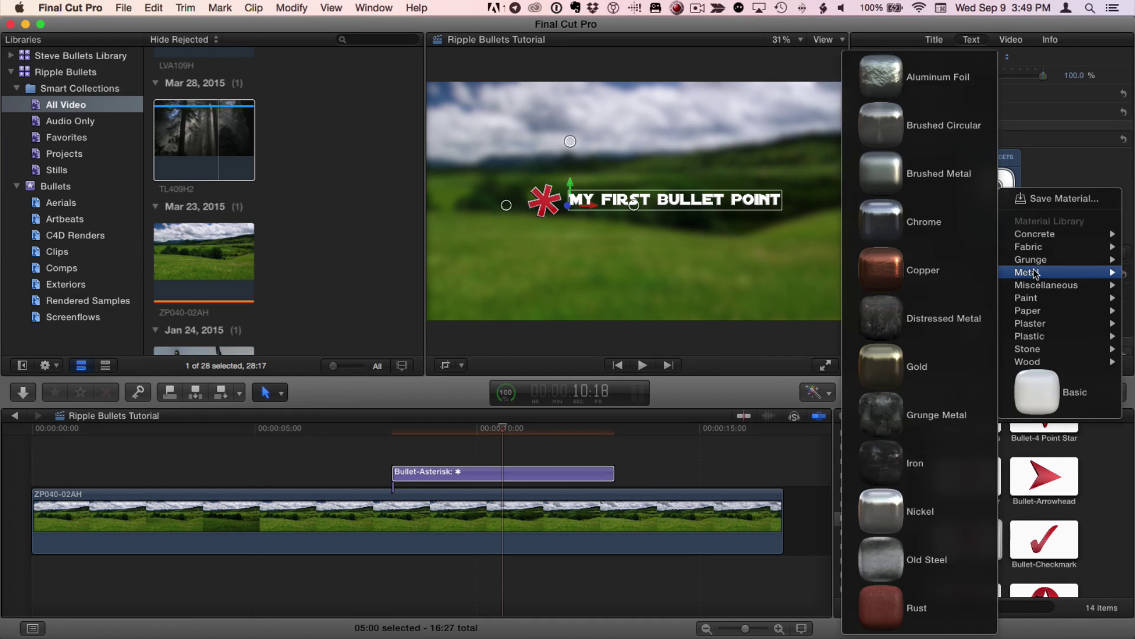
left_click(939, 497)
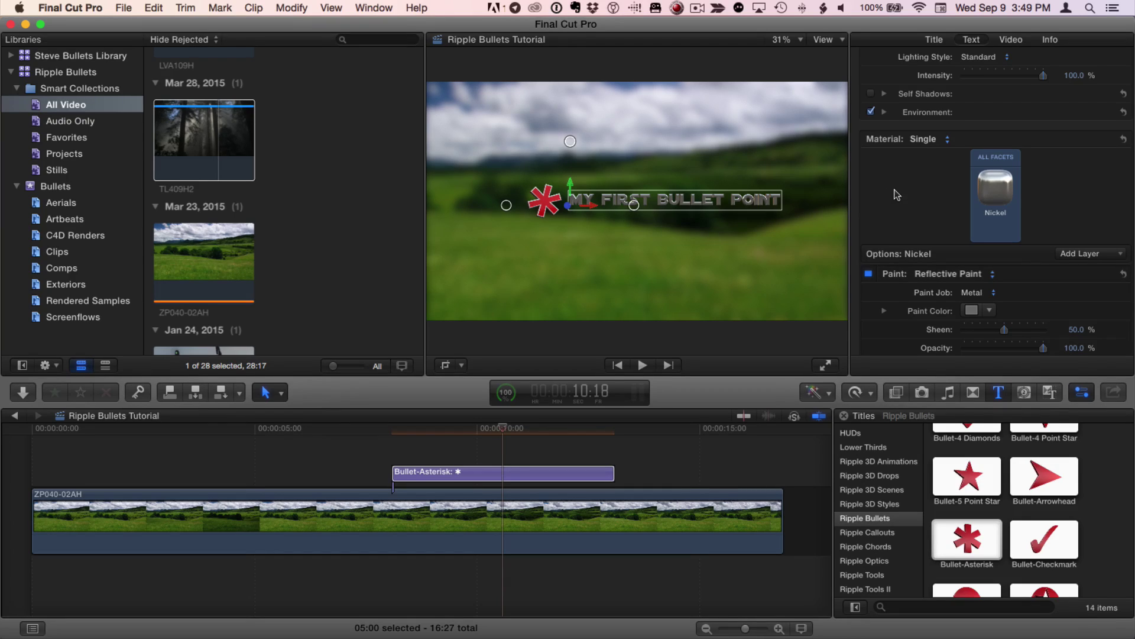
- Open the Bullet-Asterisk title and set its 3D depth to 69 and weight to -1.38
double_click(513, 477)
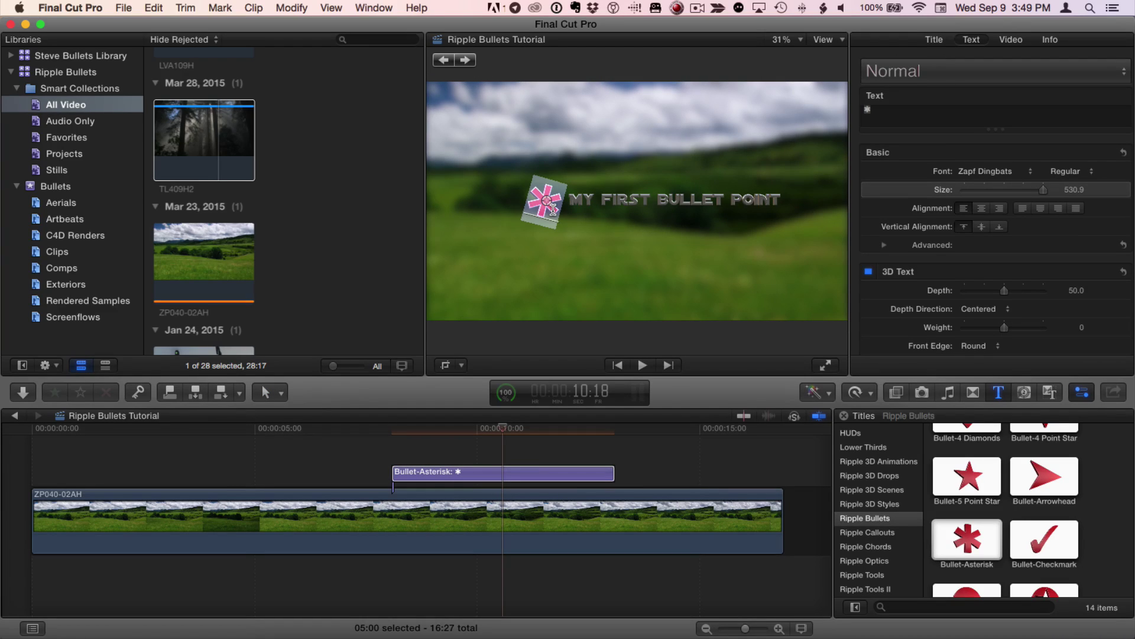
scroll(1003, 221, "down", 5)
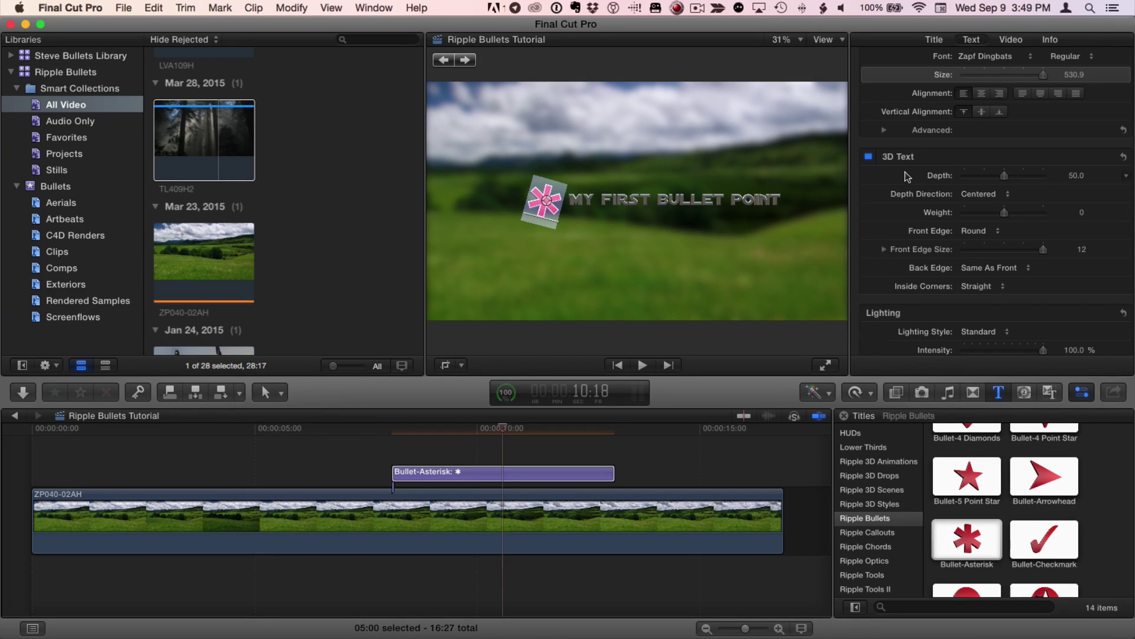
scroll(907, 177, "down", 1)
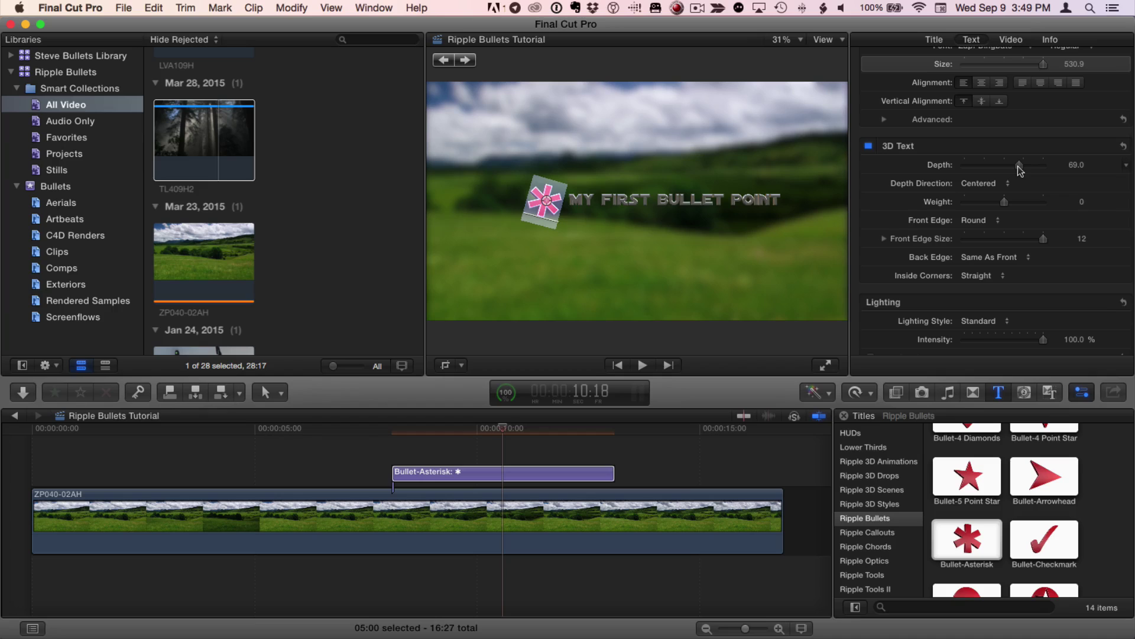
scroll(945, 203, "down", 3)
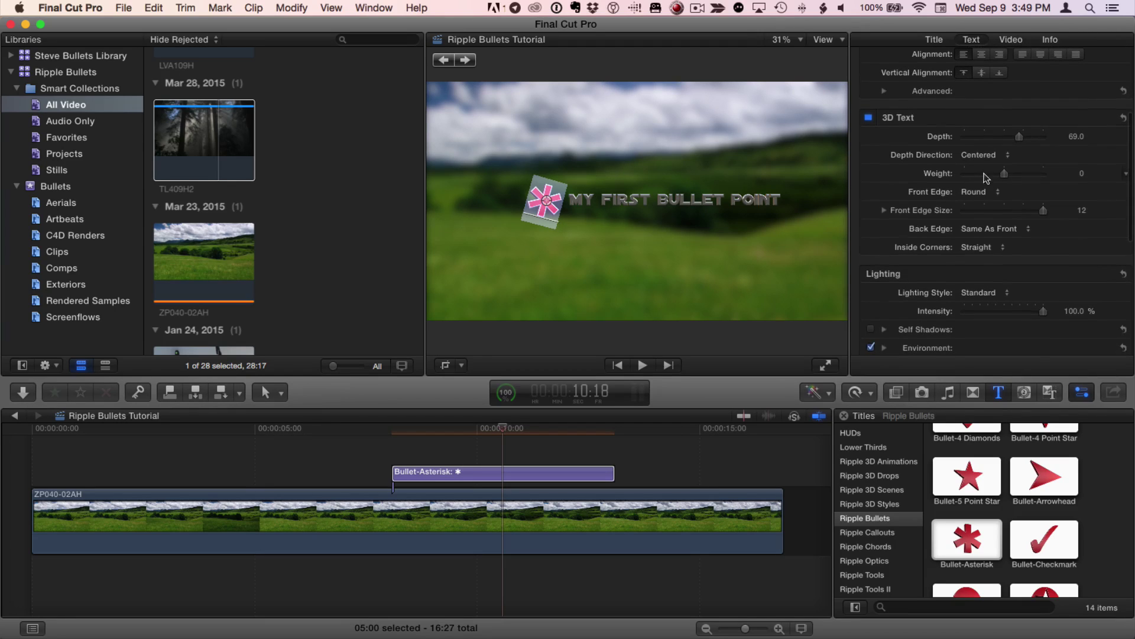
left_click_drag(1004, 173, 997, 176)
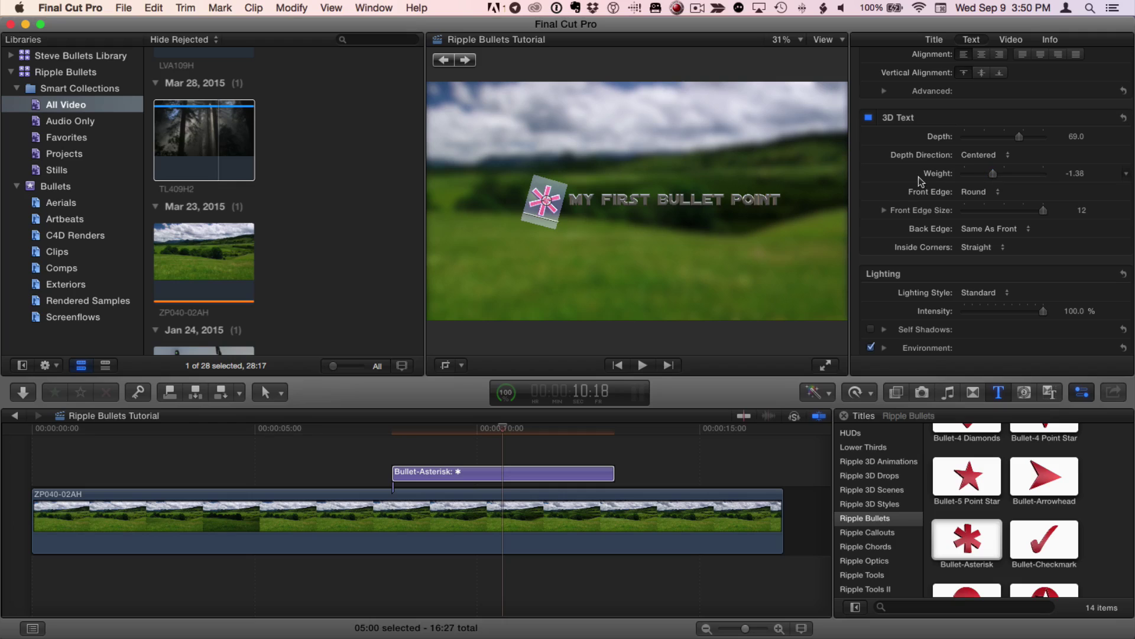
scroll(918, 176, "down", 5)
scroll(918, 177, "down", 4)
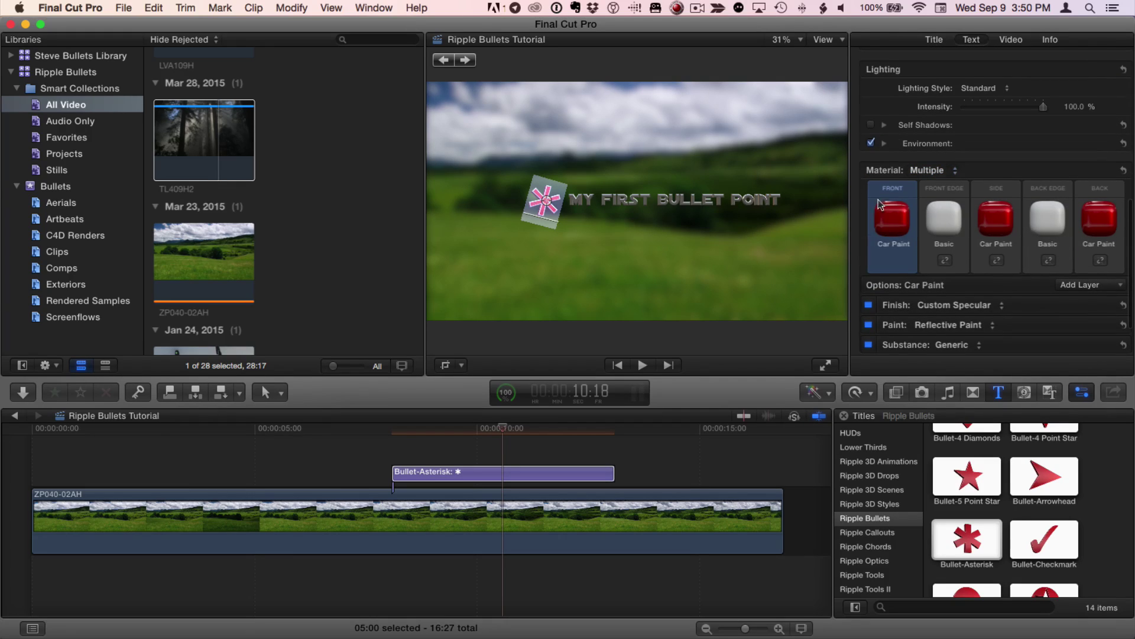
- Link the side and back materials to the front and apply Wood > Rosewood to all faces
left_click(997, 260)
left_click(1100, 261)
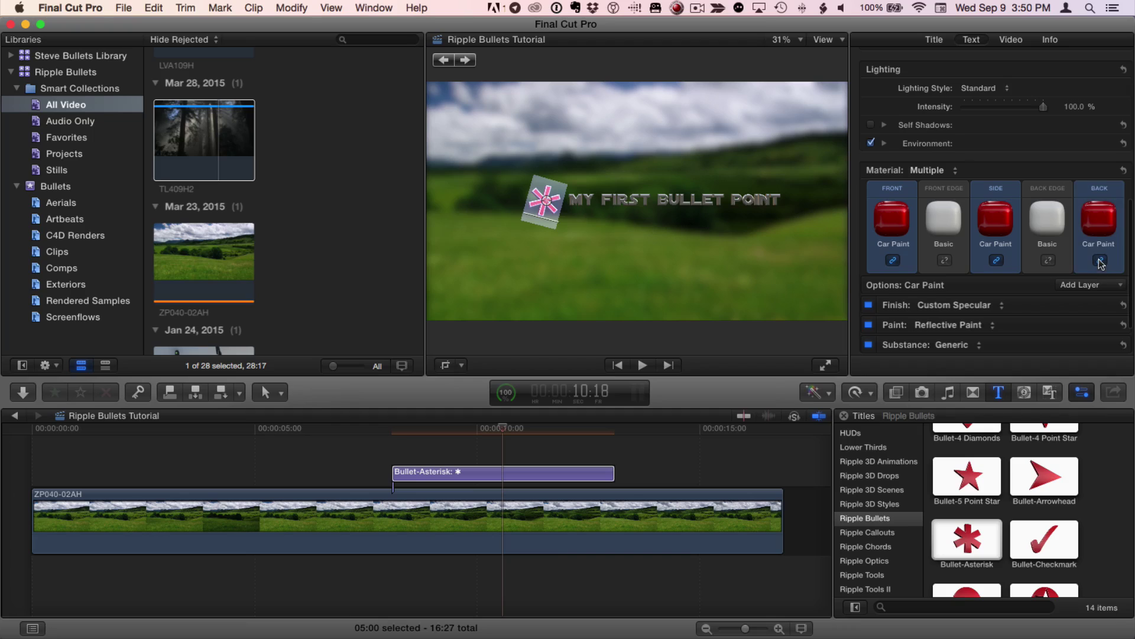
left_click(892, 220)
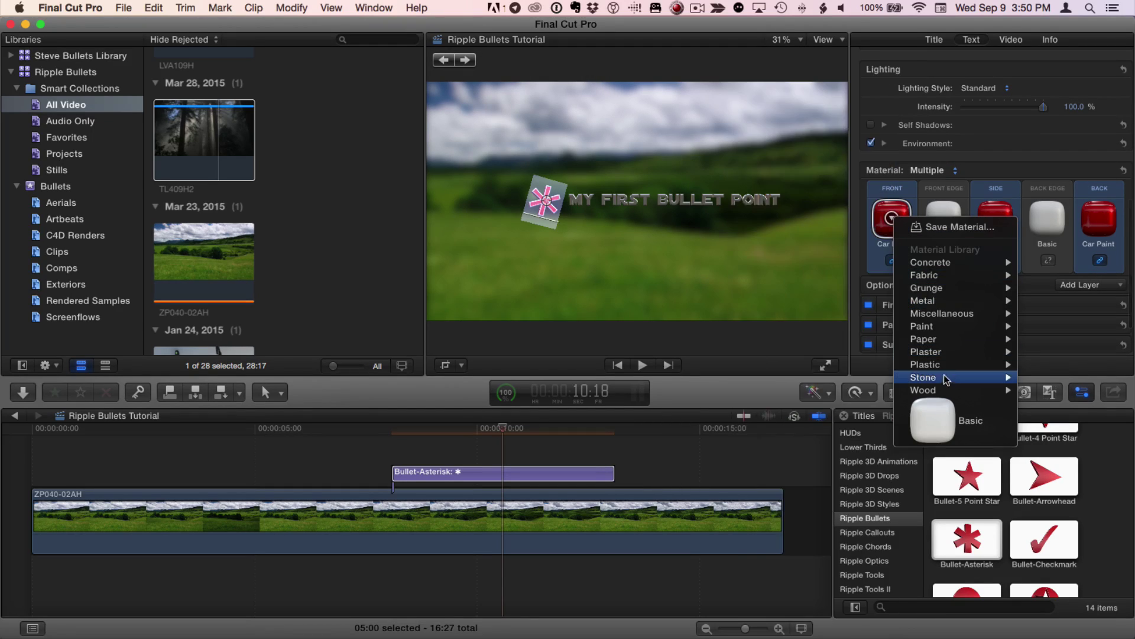
mouse_move(947, 389)
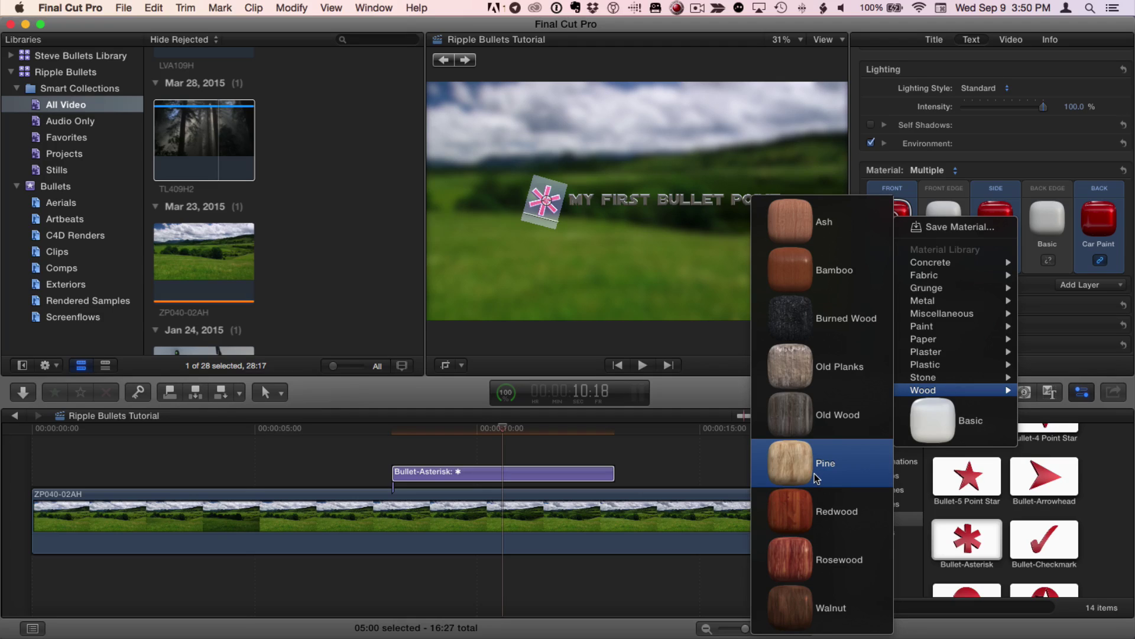
left_click(816, 556)
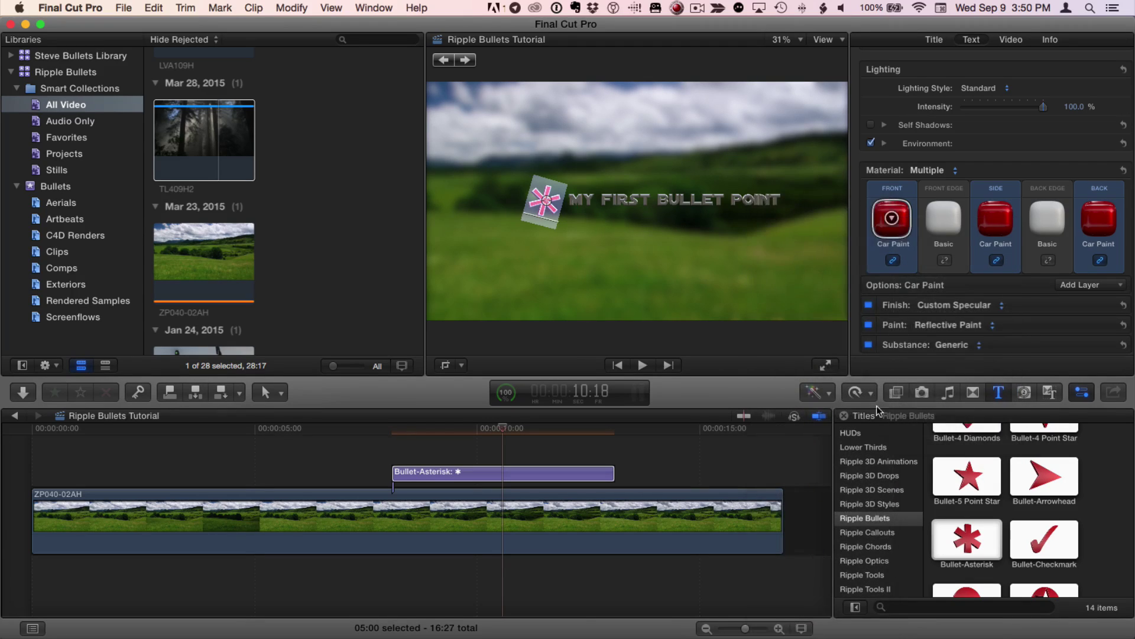
mouse_move(990, 229)
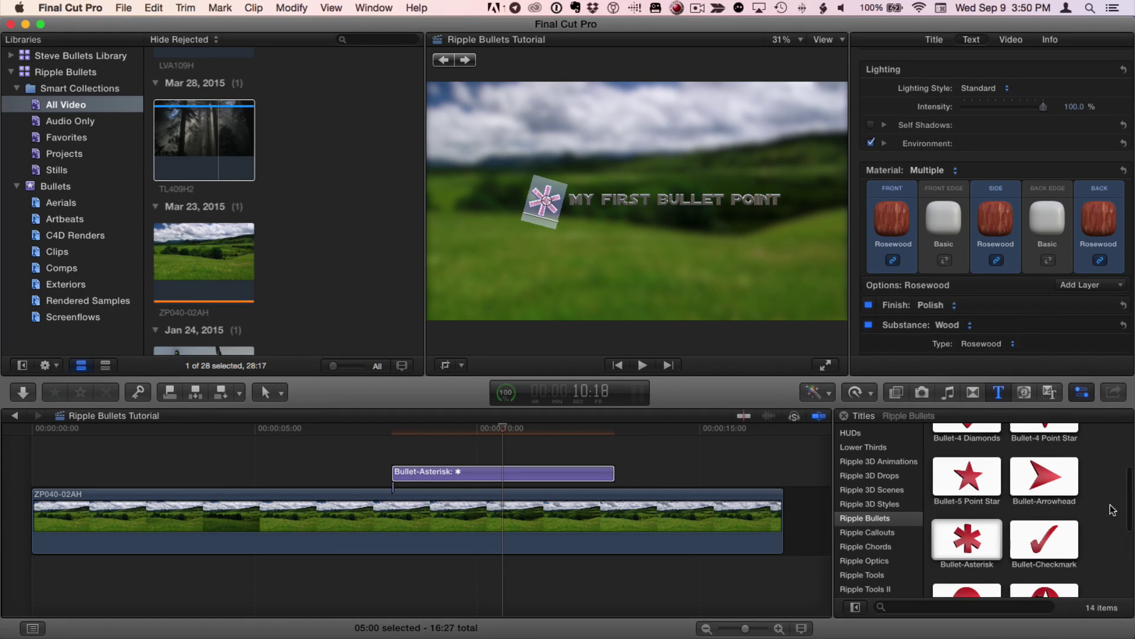
scroll(1113, 510, "down", 5)
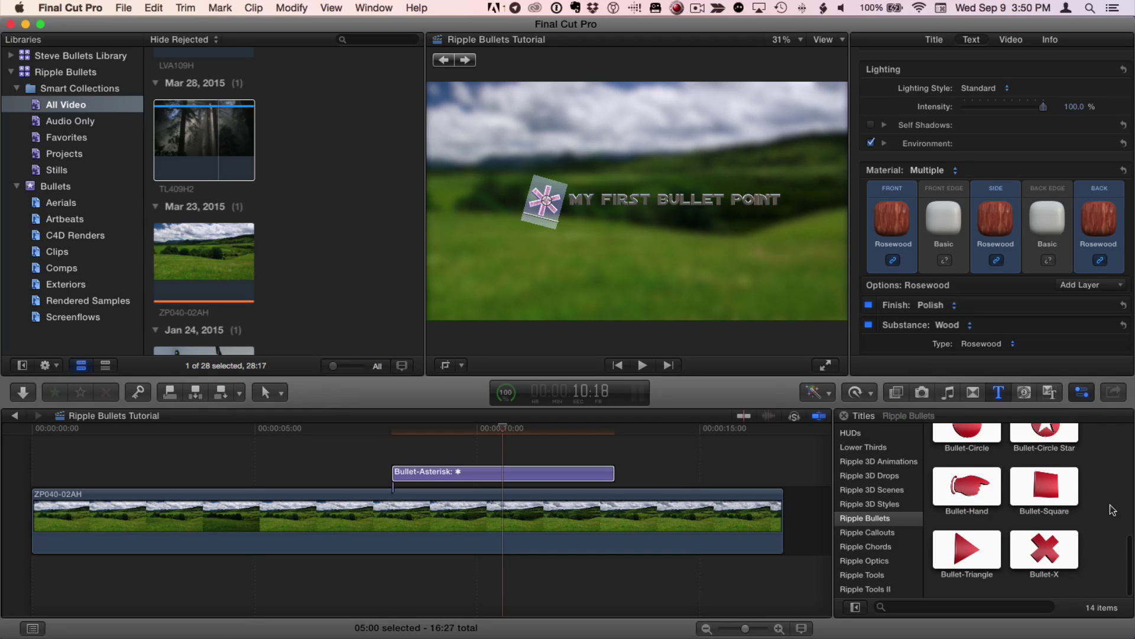
scroll(1113, 510, "up", 5)
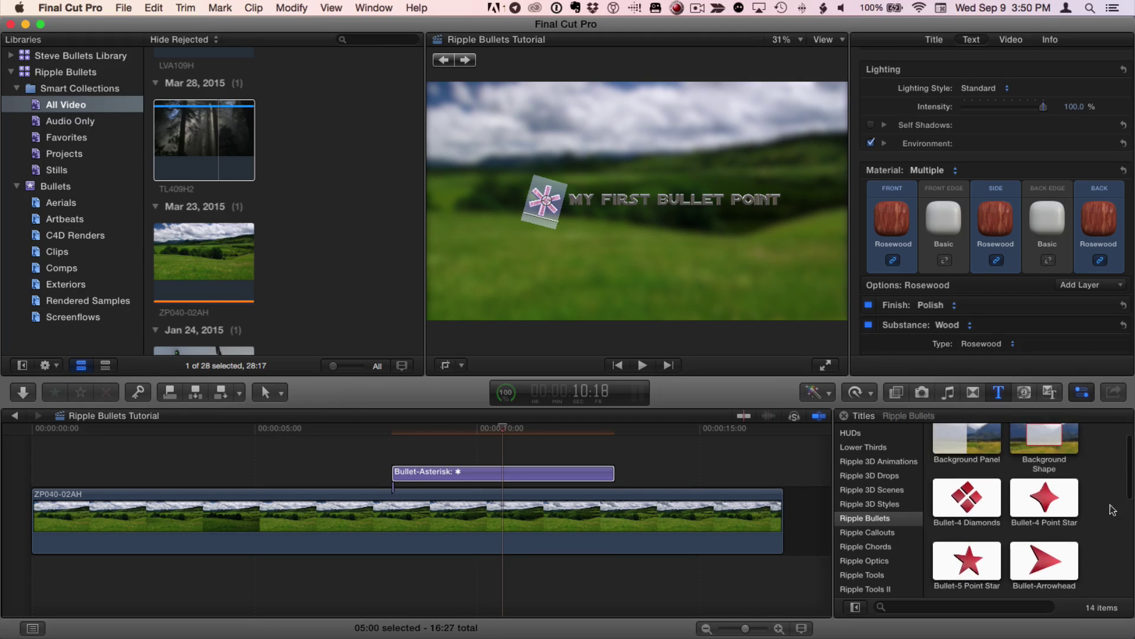
scroll(1112, 510, "down", 5)
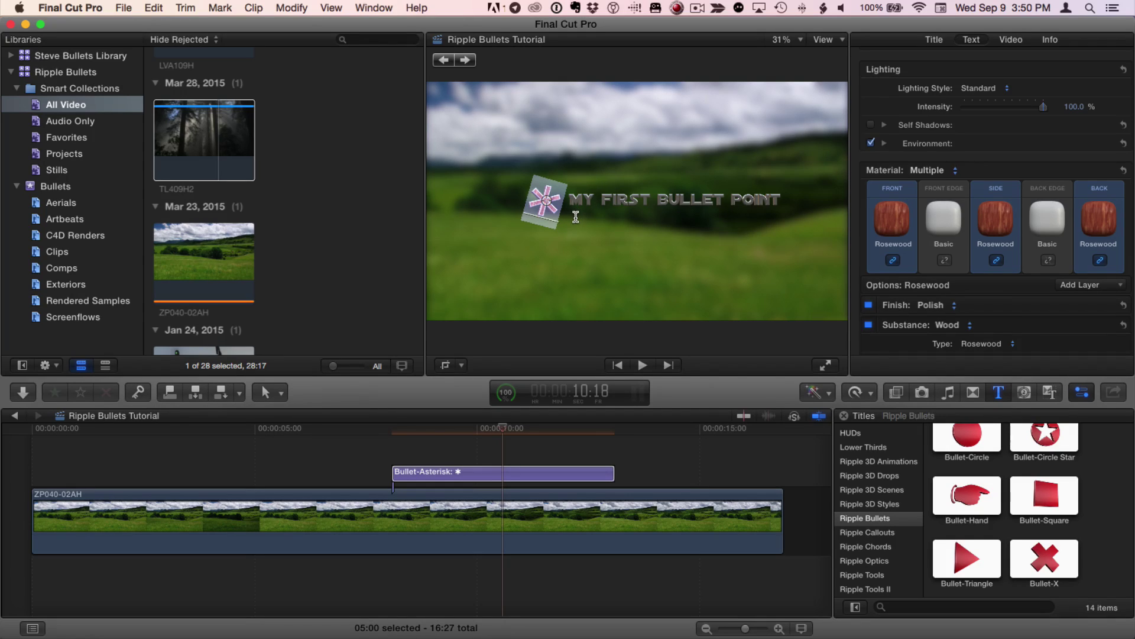
- Insert Black Diamond from the Bullets/Stars symbols as the title's bullet character
left_click(153, 8)
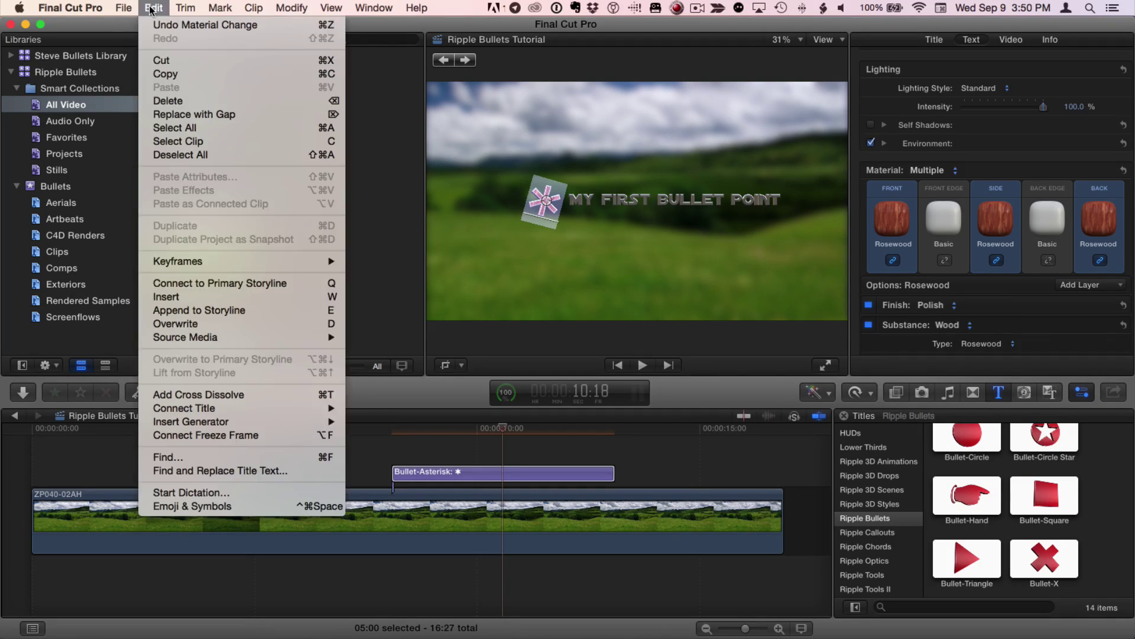
left_click(271, 512)
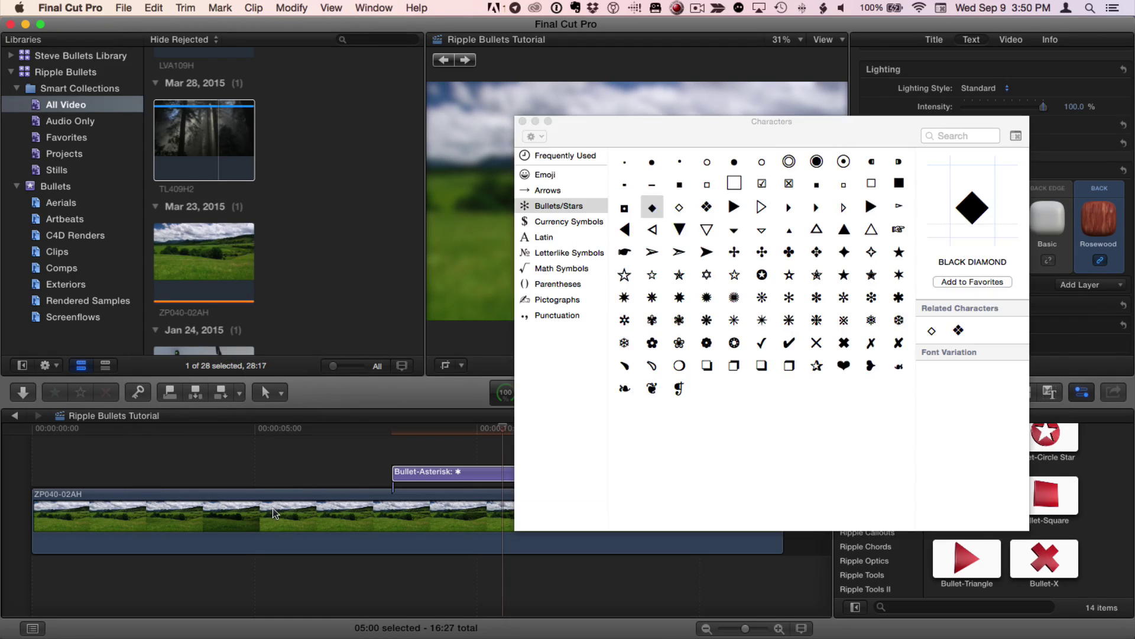
left_click_drag(651, 134, 770, 133)
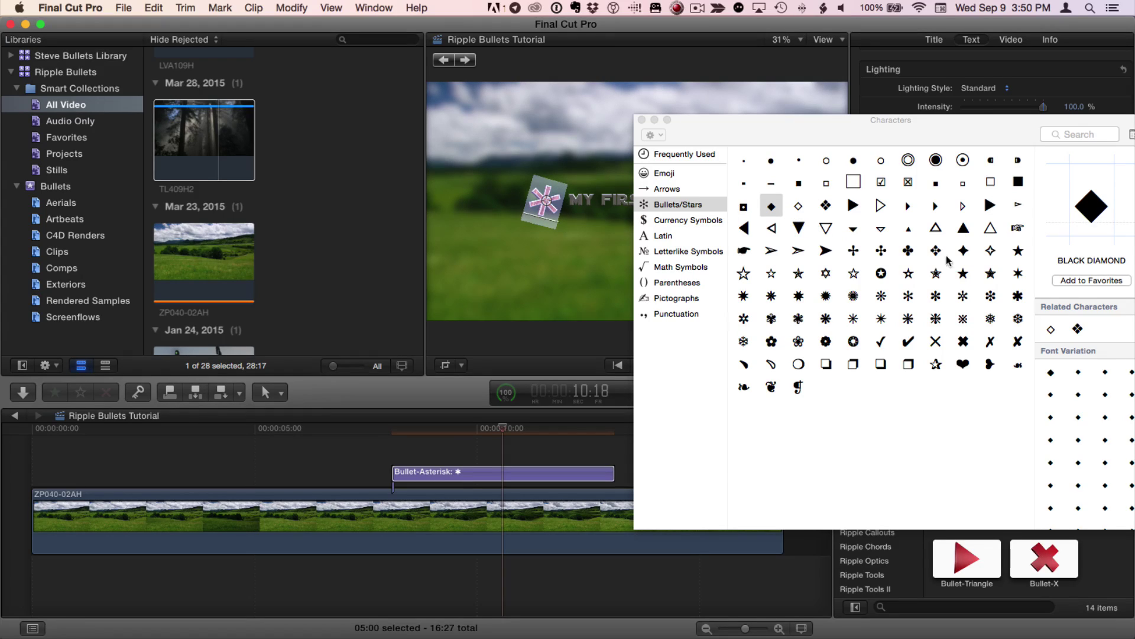
left_click(683, 221)
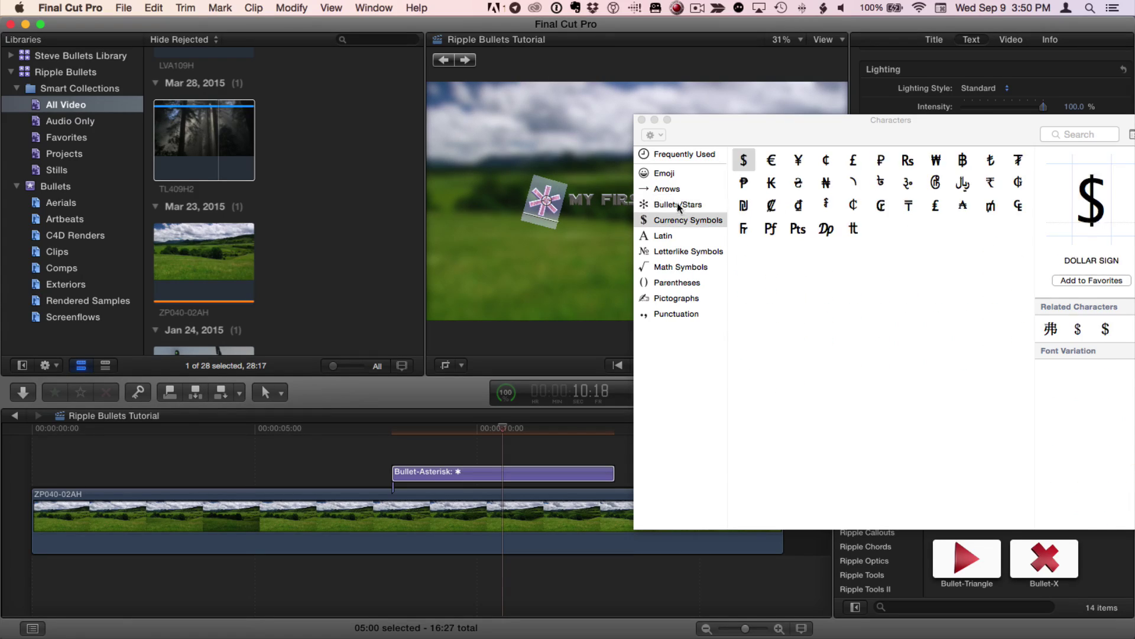
left_click(673, 189)
left_click(667, 175)
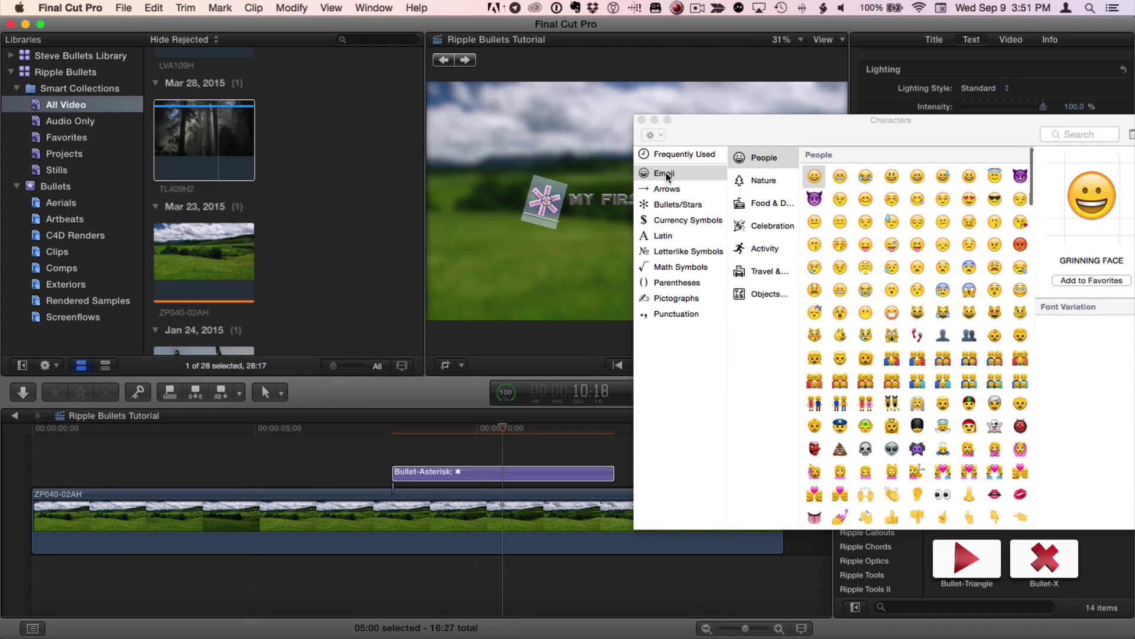
left_click(674, 205)
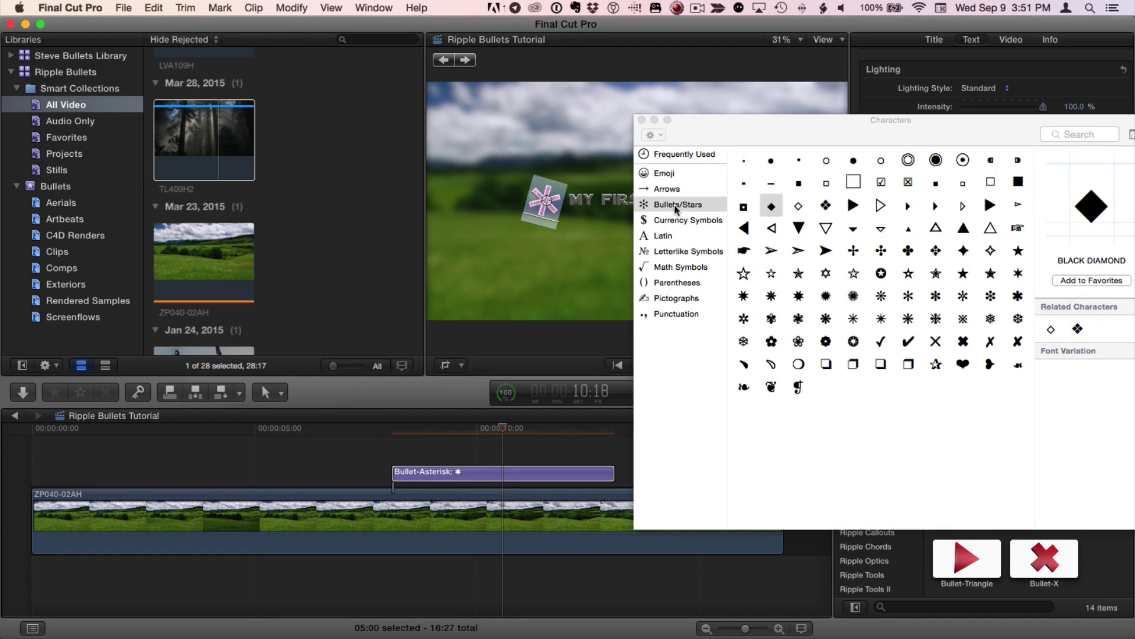
double_click(772, 207)
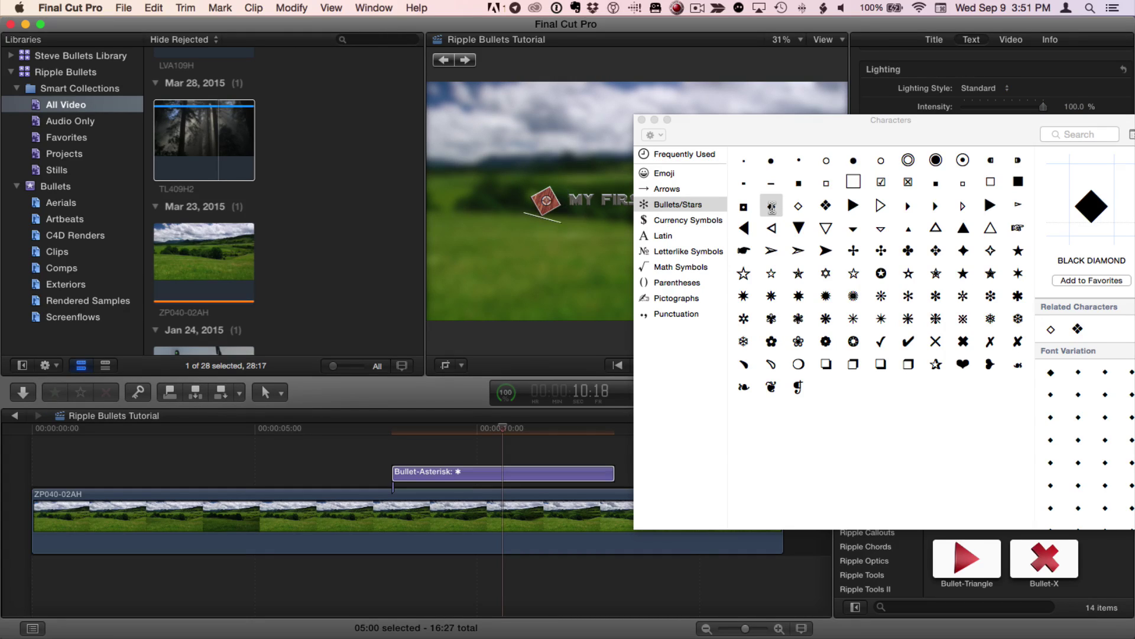
- Close the symbols picker and show the Bullet-Asterisk clip's Title parameters
left_click(642, 121)
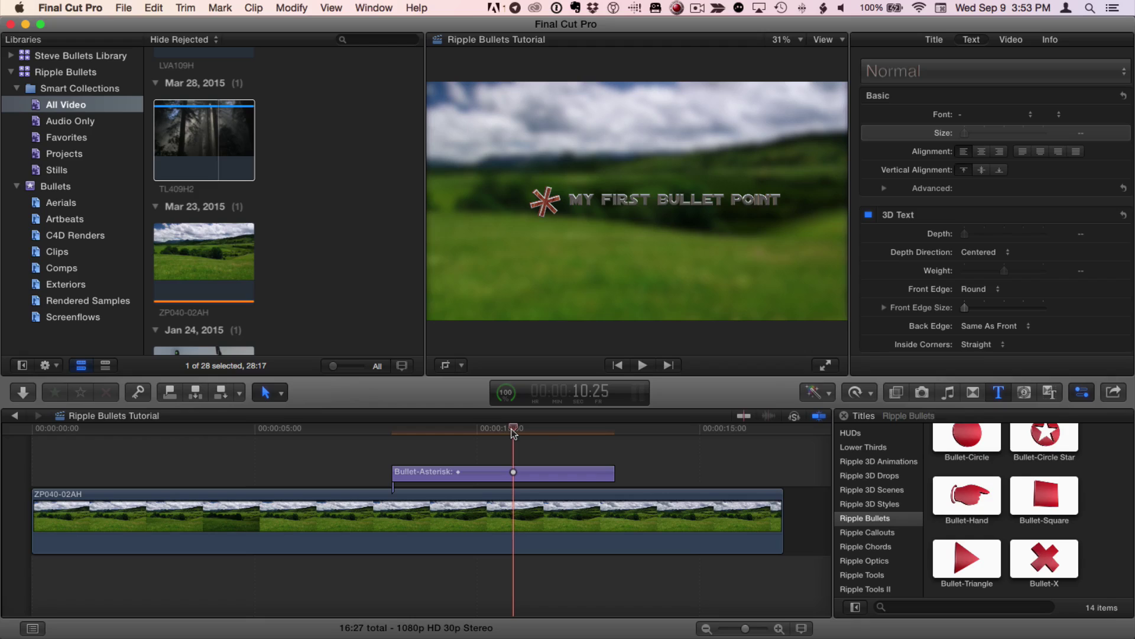
left_click(934, 40)
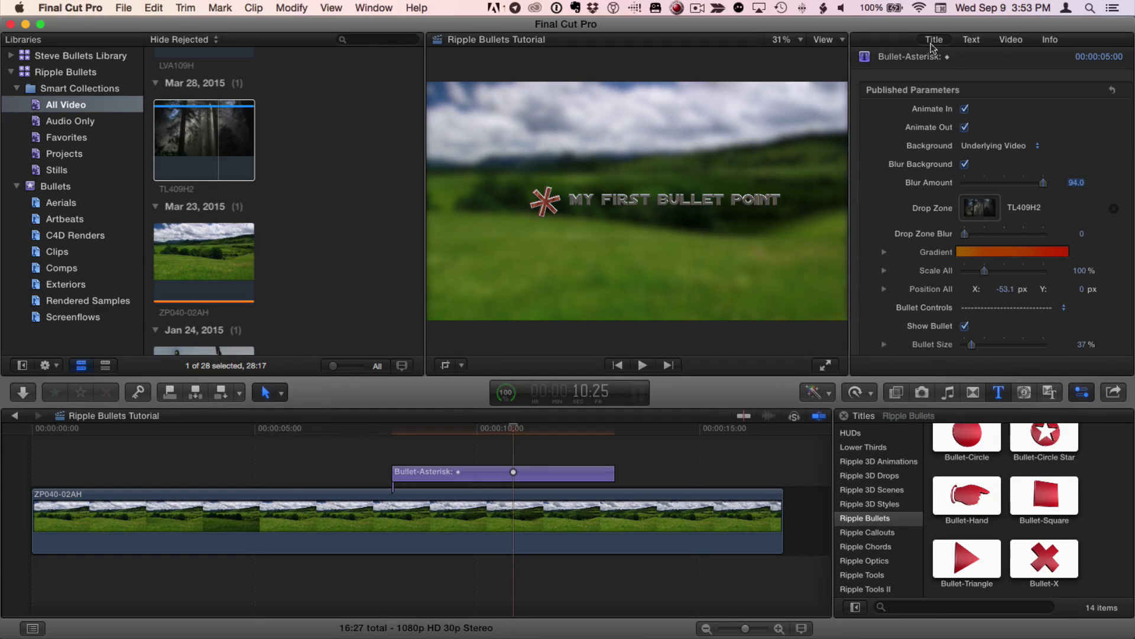
left_click(506, 474)
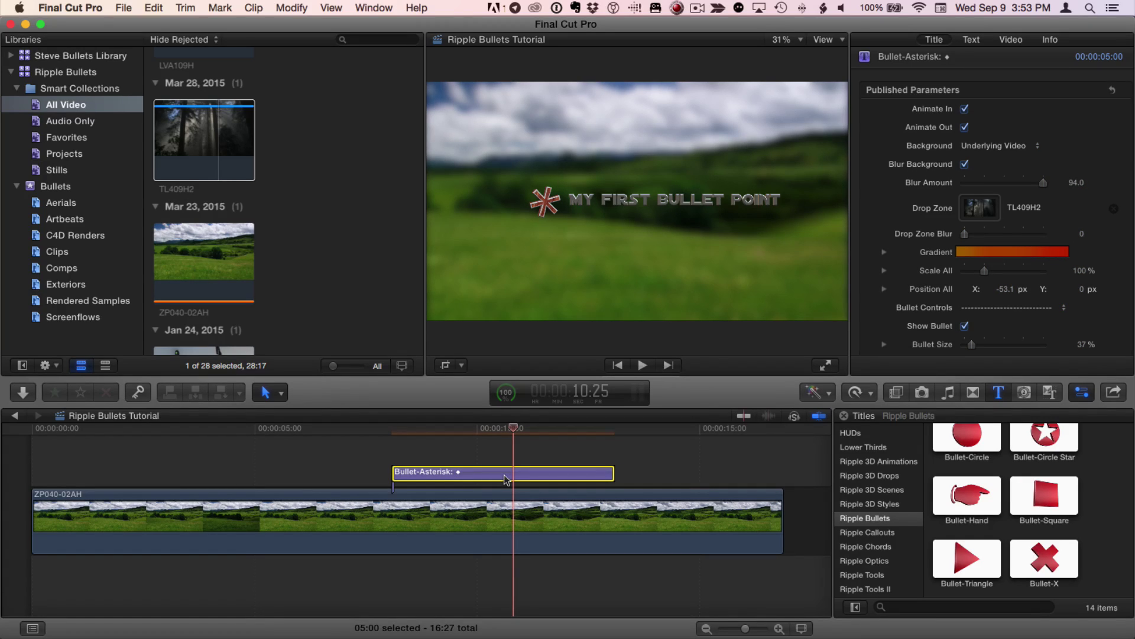
- Preview the title animation over the field clip, toggling Animate In off and back on
key("slash")
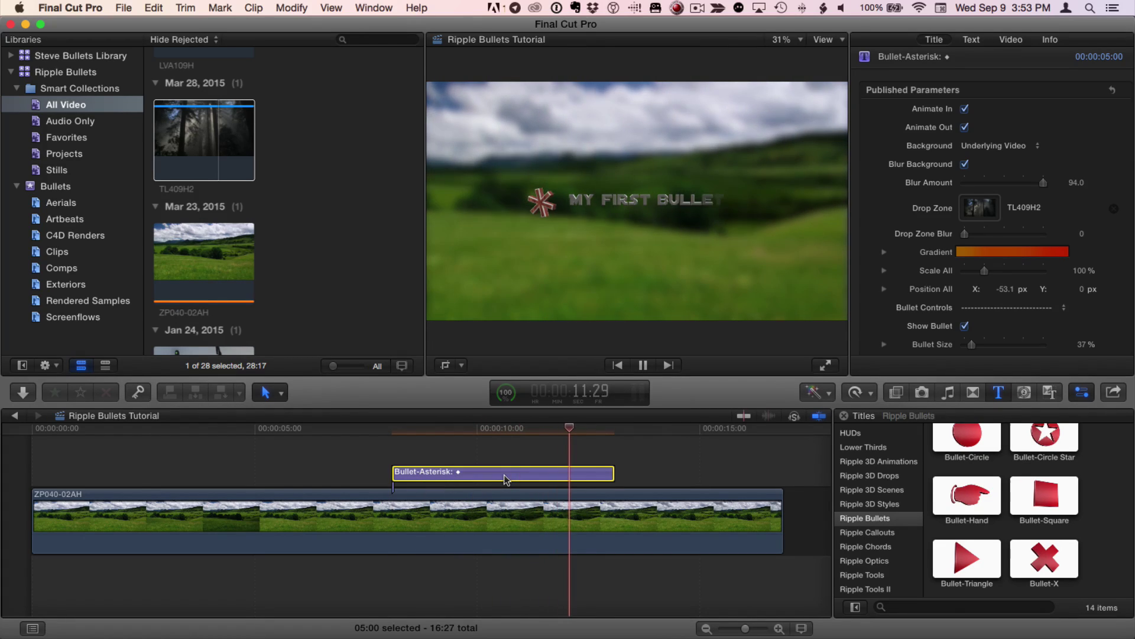
key("slash")
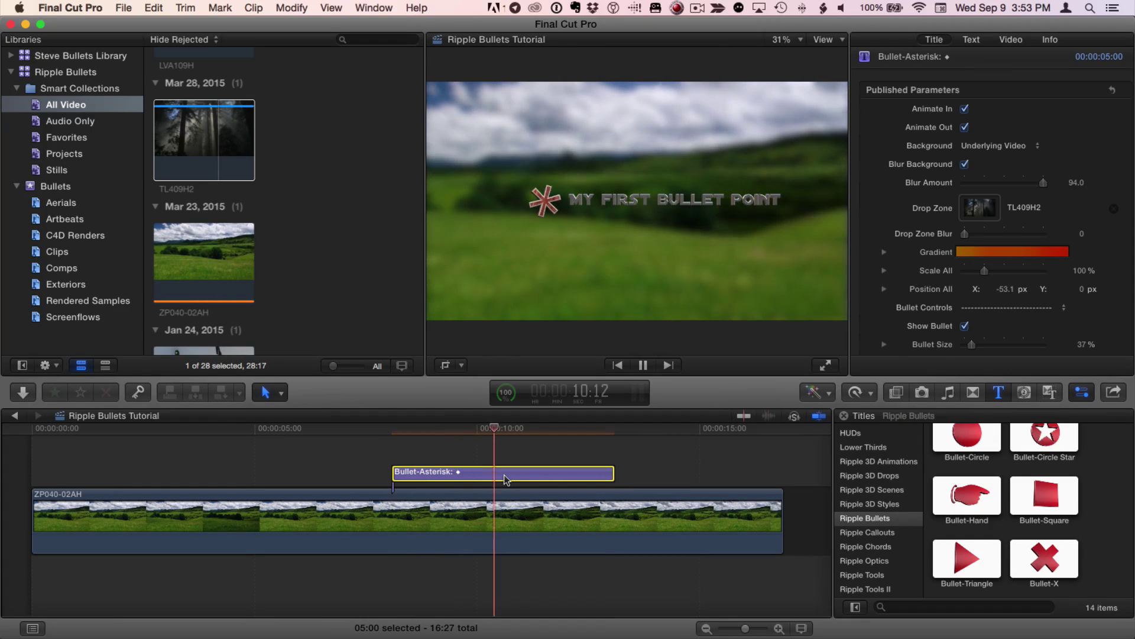
key("space")
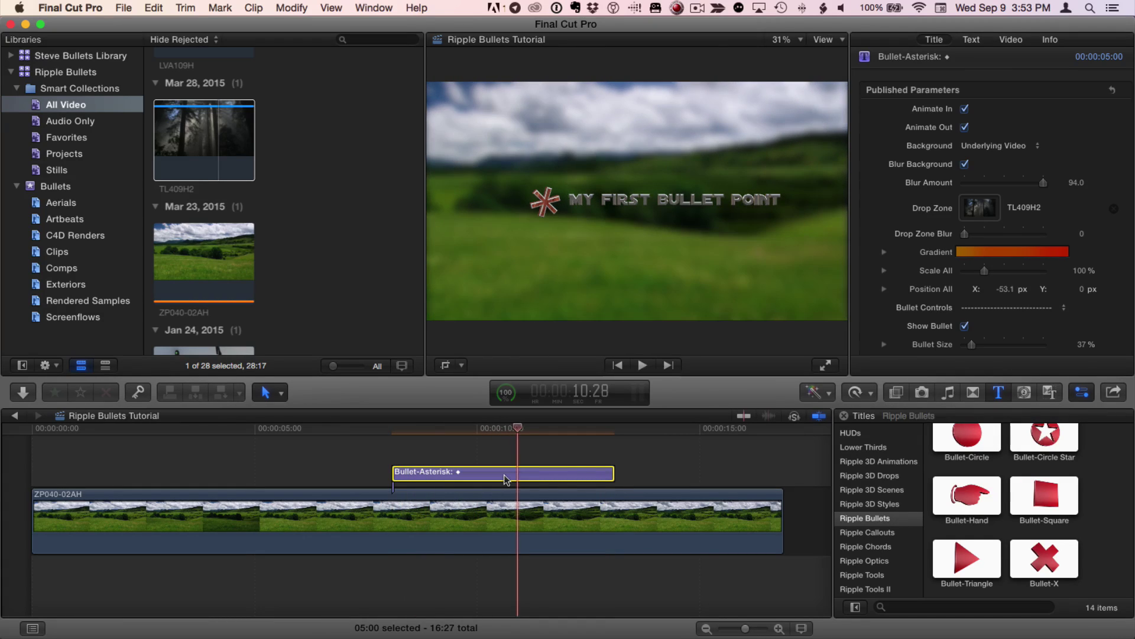
left_click(965, 109)
left_click(965, 128)
- Keep Animate In enabled and enlarge the asterisk bullet to 40%
left_click(965, 109)
scroll(893, 163, "down", 2)
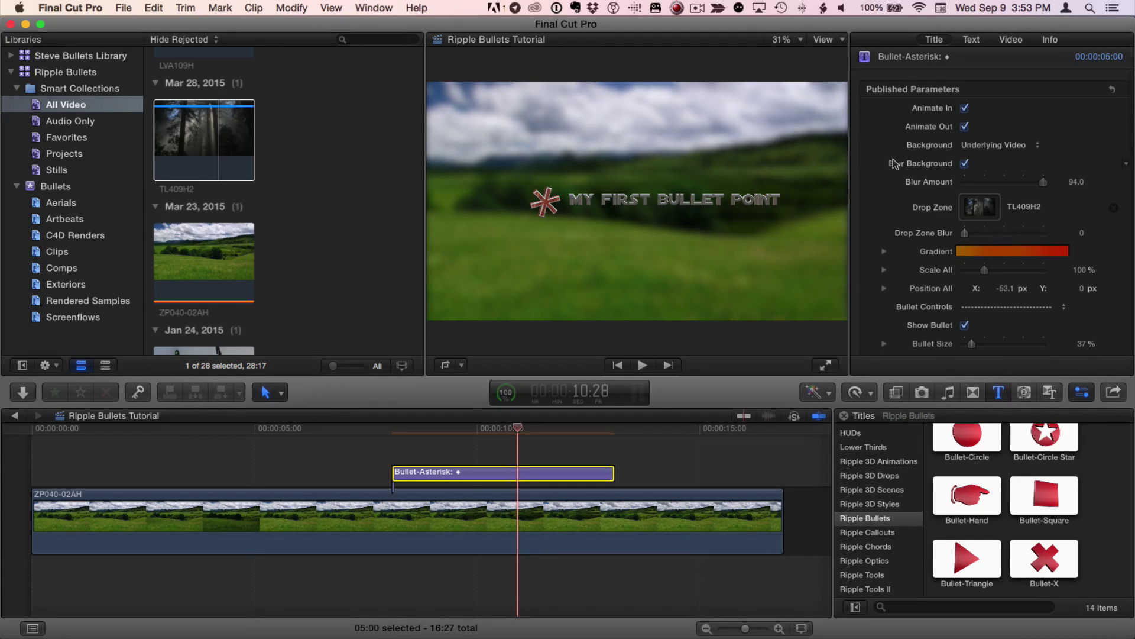
scroll(892, 158, "down", 5)
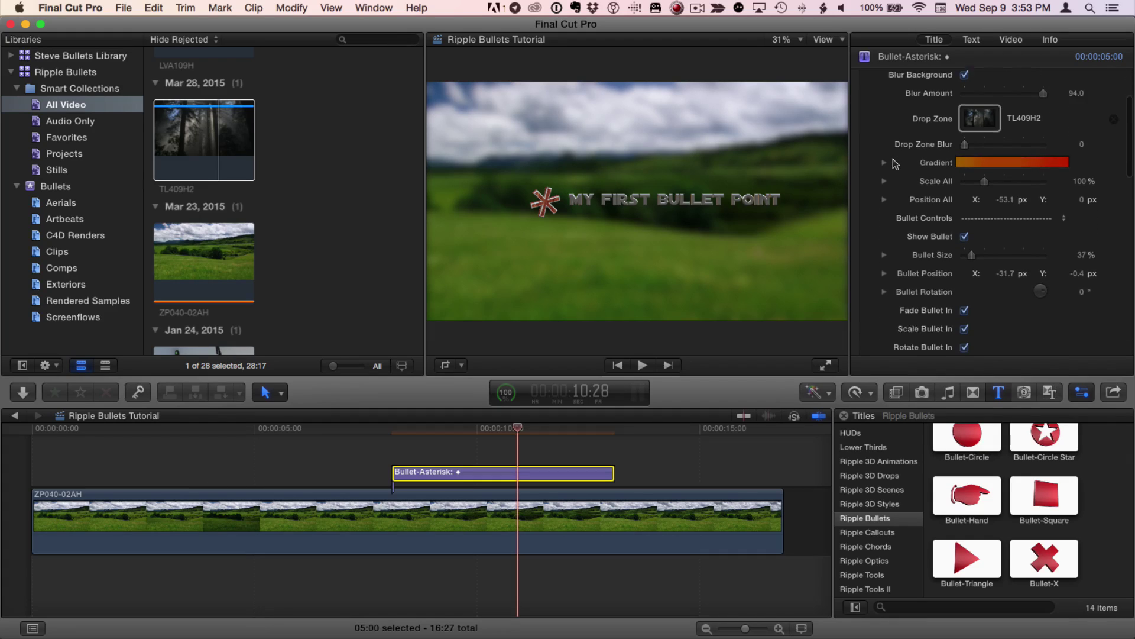
scroll(893, 158, "down", 5)
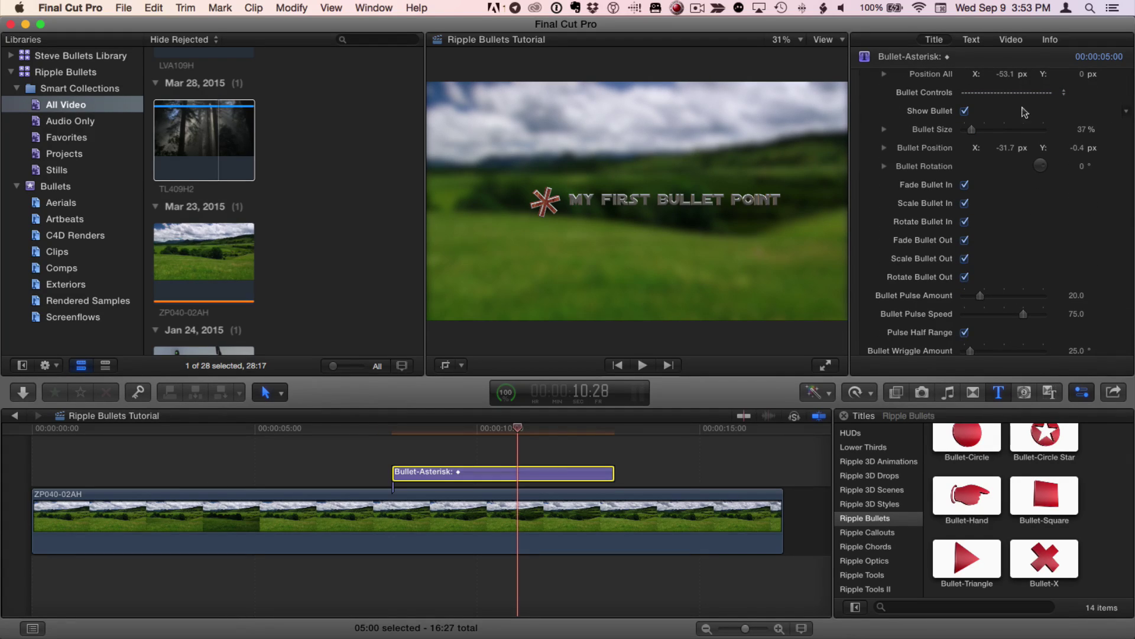
left_click(965, 112)
left_click(965, 112)
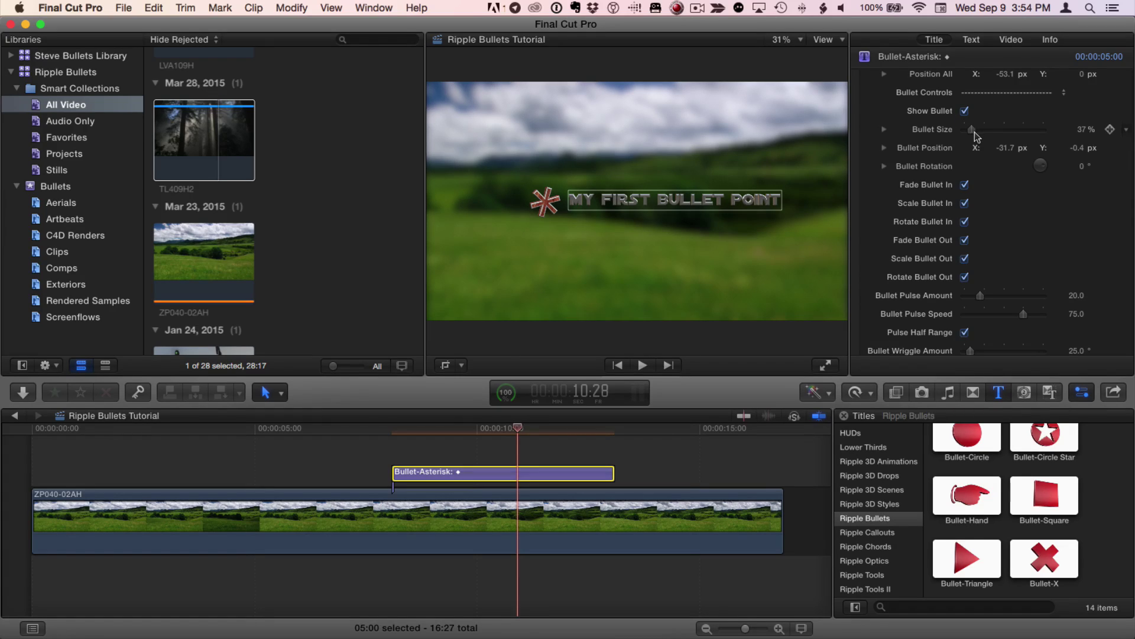
mouse_move(975, 135)
left_mouse_down()
mouse_move(990, 136)
mouse_move(978, 134)
left_mouse_up()
- Nudge the bullet position to -31.4/0.7 and rotate it to -42°, undoing a trial Y-axis spin
left_click_drag(1076, 148, 1079, 149)
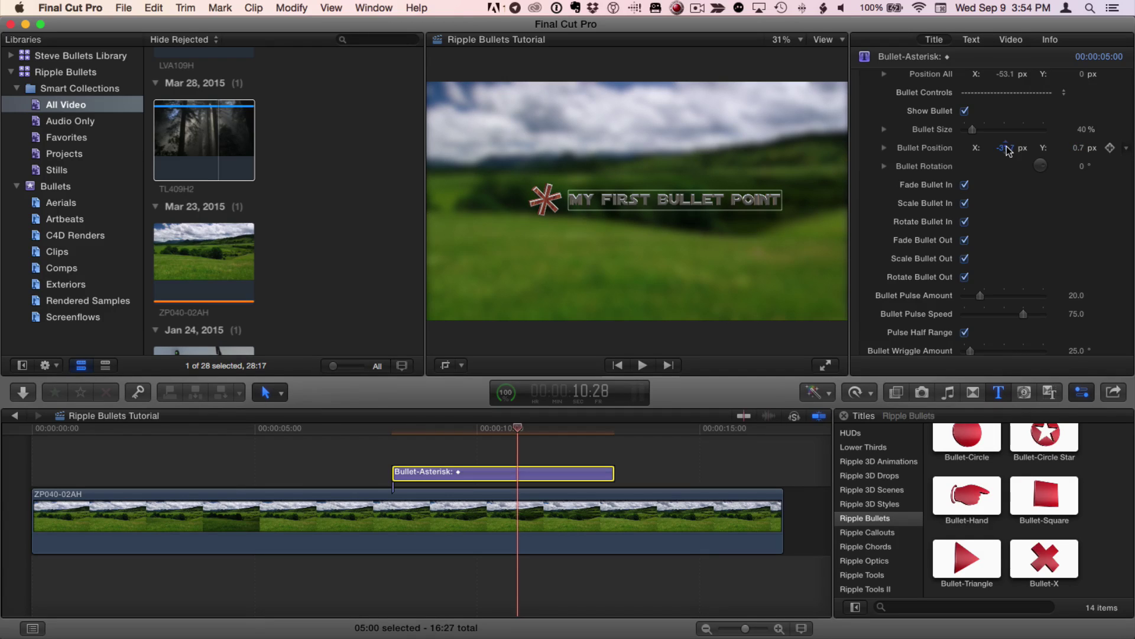
left_click_drag(1008, 149, 1009, 144)
left_click_drag(1080, 166, 1075, 168)
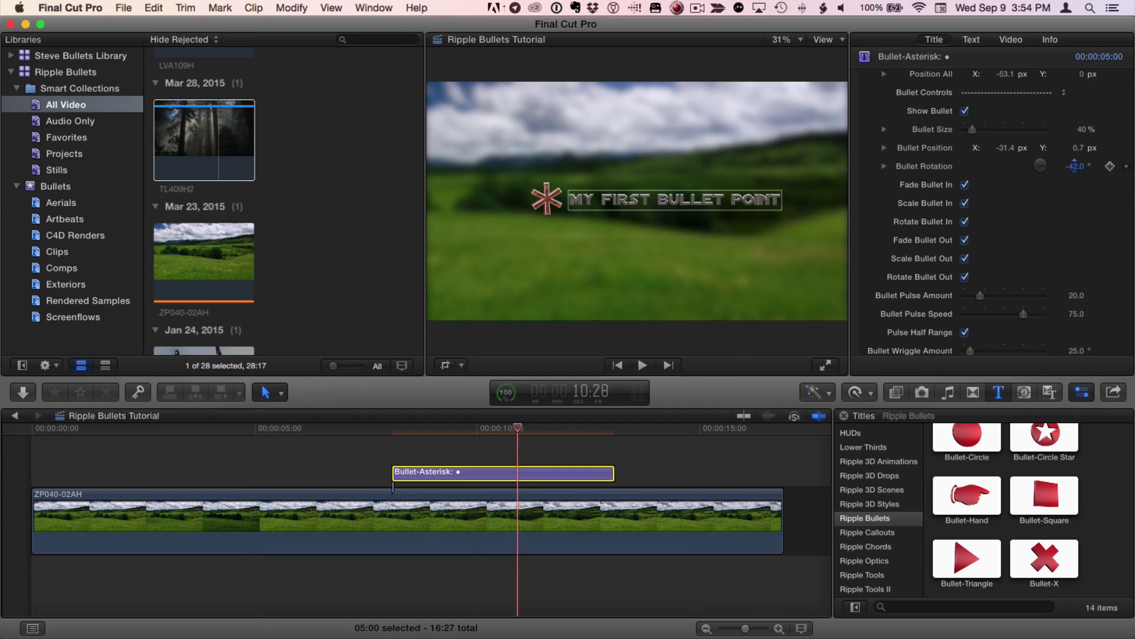
left_click(883, 166)
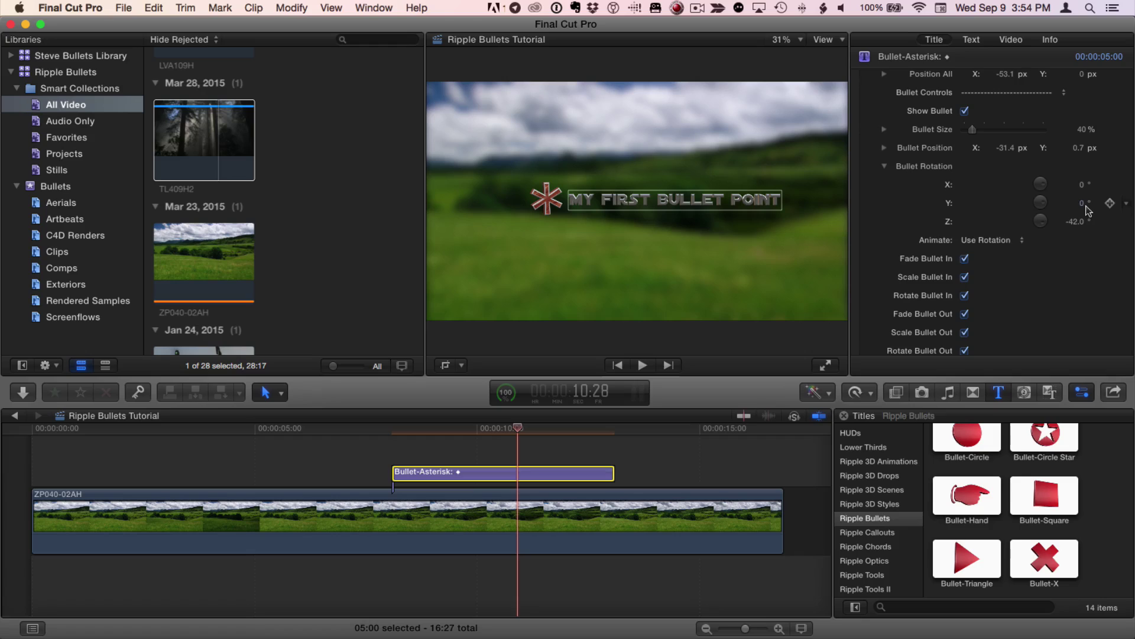
mouse_move(1083, 207)
left_mouse_down()
mouse_move(1050, 207)
mouse_move(1082, 186)
left_mouse_up()
key("super+z")
key("super+z")
left_click(884, 168)
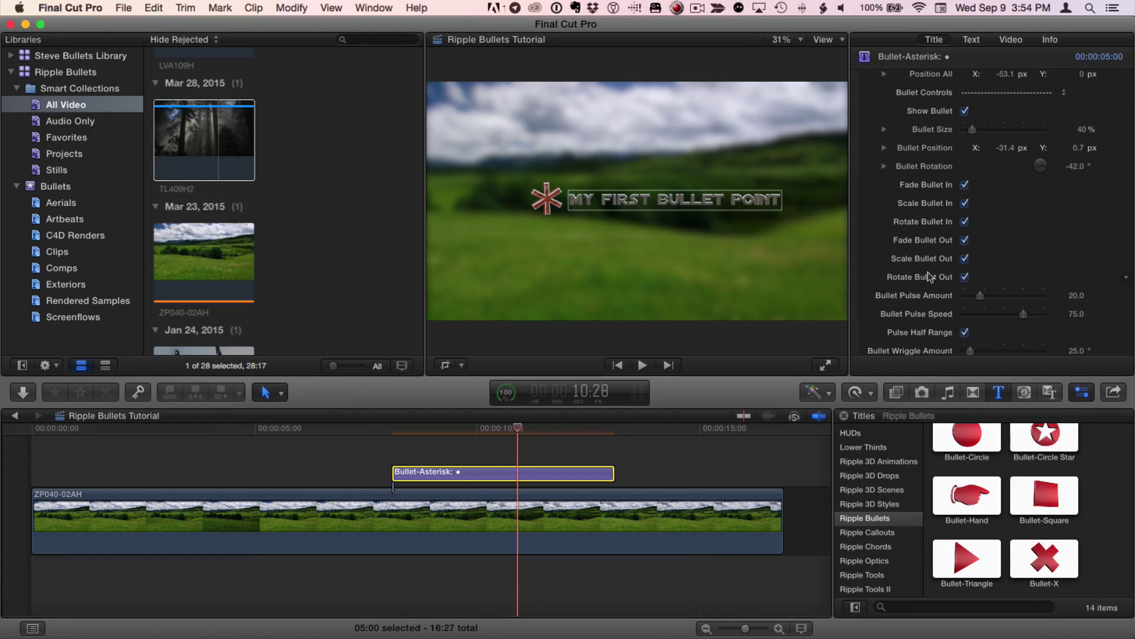
- Turn off Scale Bullet In, Rotate Bullet In and Fade Bullet Out, then preview the bullet
left_click(966, 204)
left_click(965, 222)
left_click(965, 240)
key("slash")
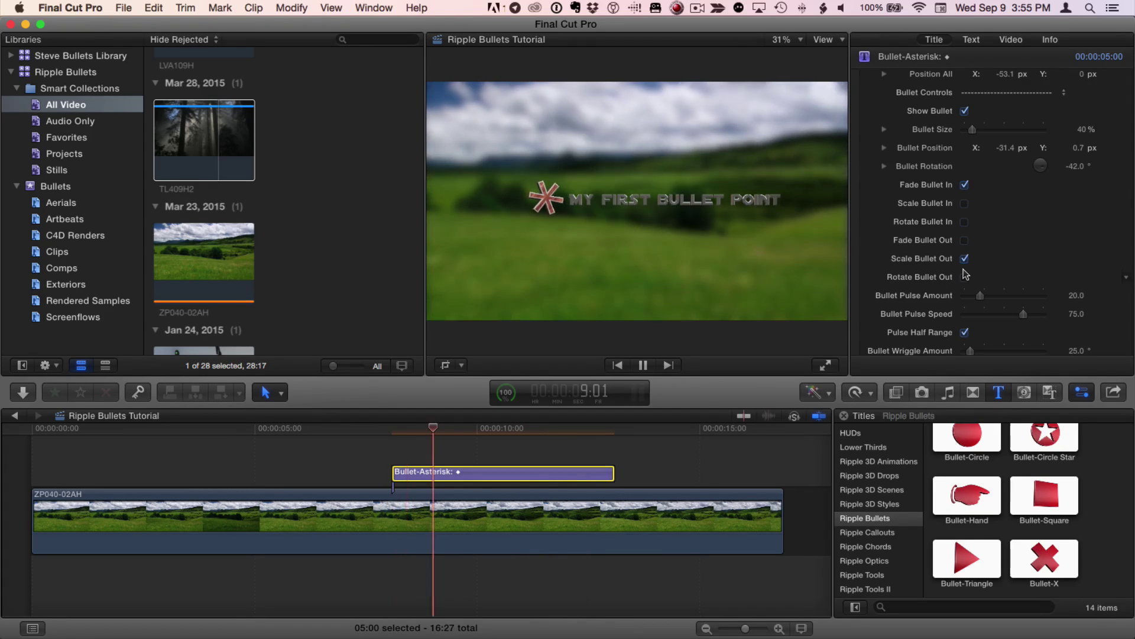
key("space")
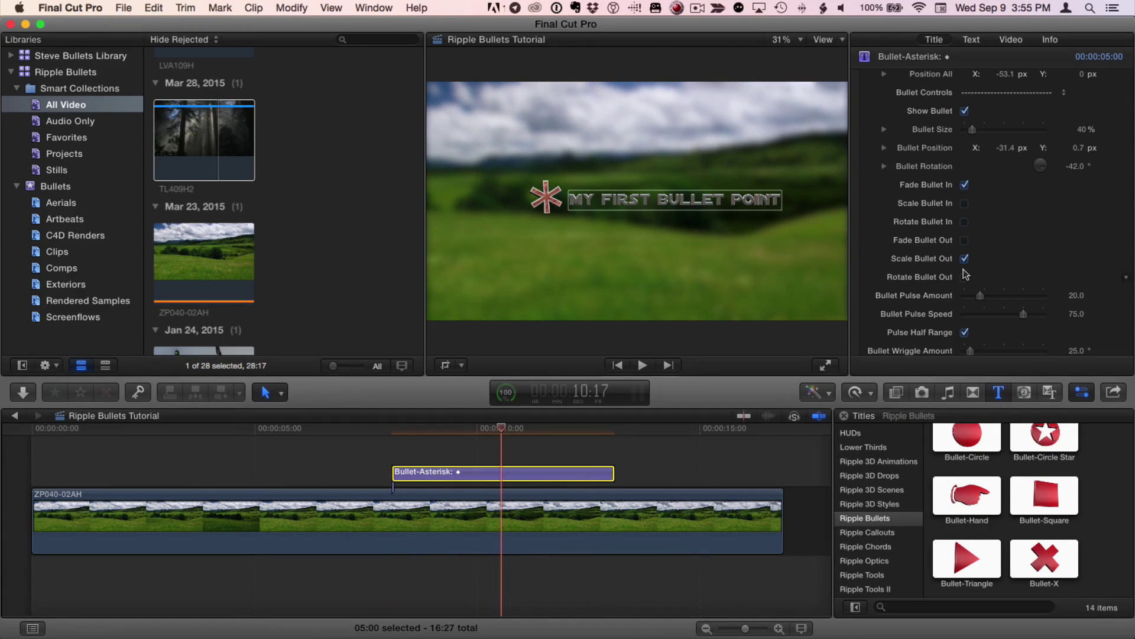
- Set bullet pulse amount 77.05, pulse speed 31, strong wriggle and wriggle noise 0.17, then preview
scroll(1017, 221, "down", 5)
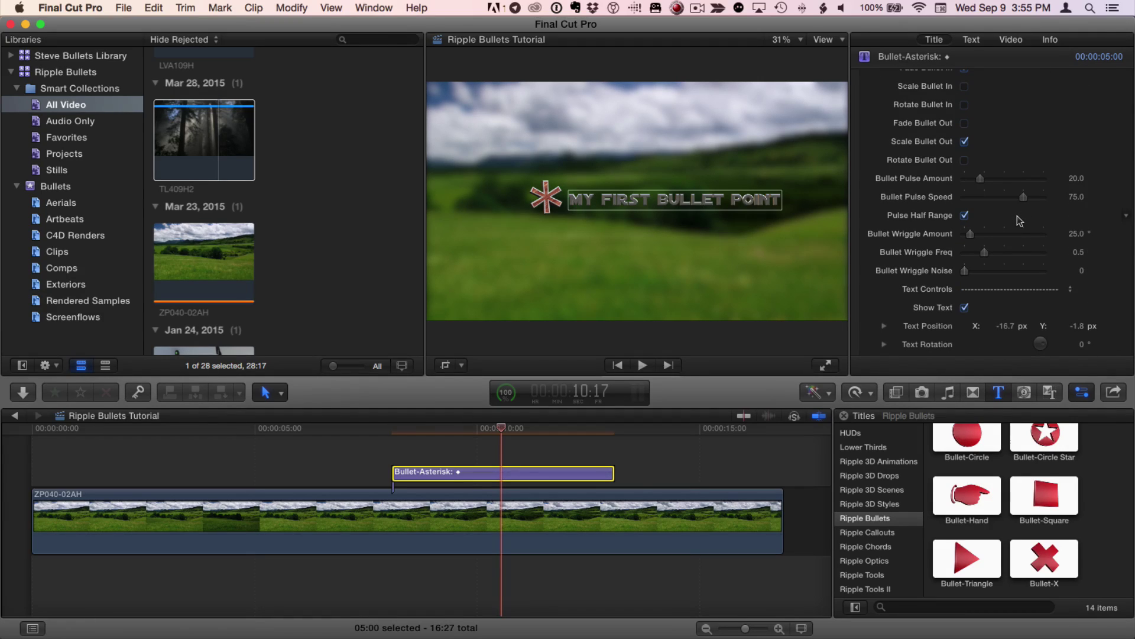
scroll(1017, 216, "down", 1)
mouse_move(996, 172)
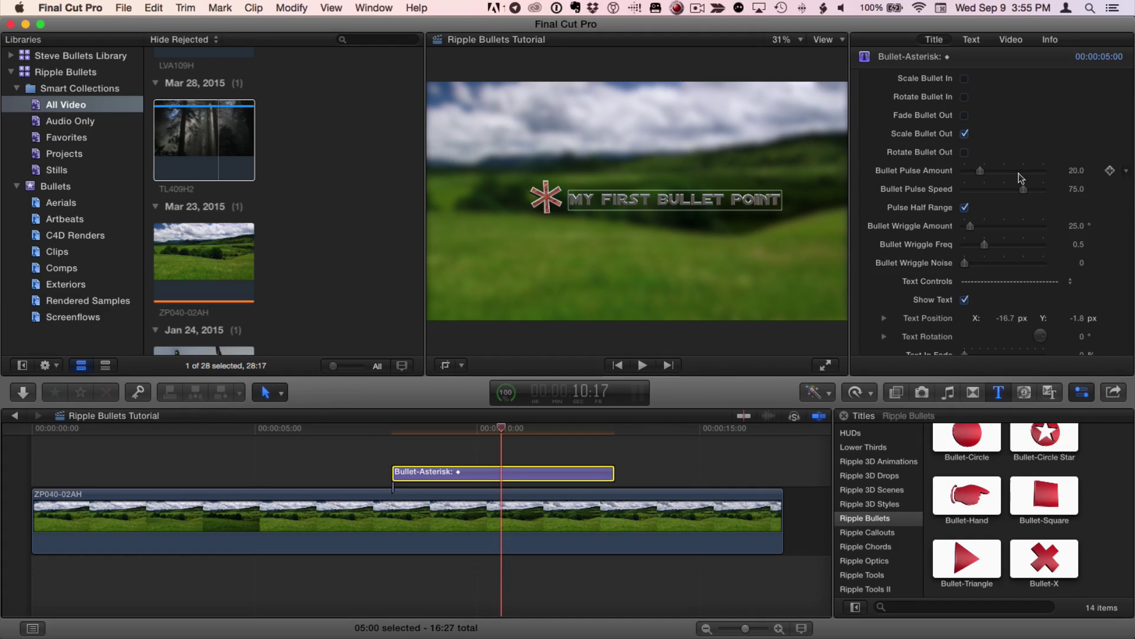
mouse_move(1014, 193)
left_click(1017, 173)
left_click_drag(1017, 173, 1026, 173)
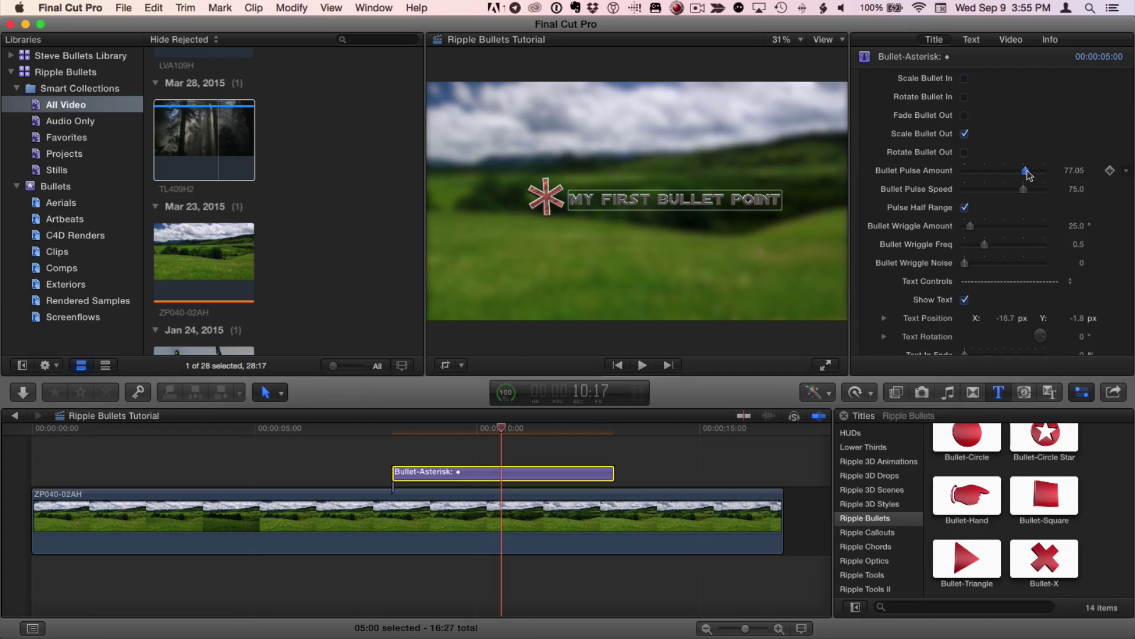
left_click(988, 189)
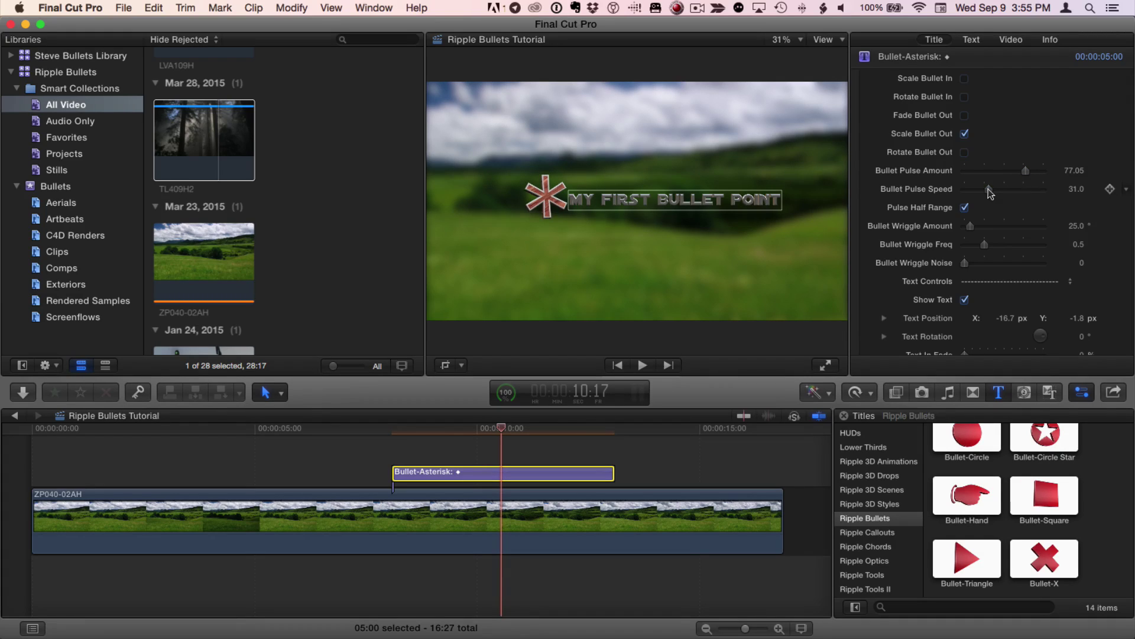
left_click(989, 225)
left_click(978, 262)
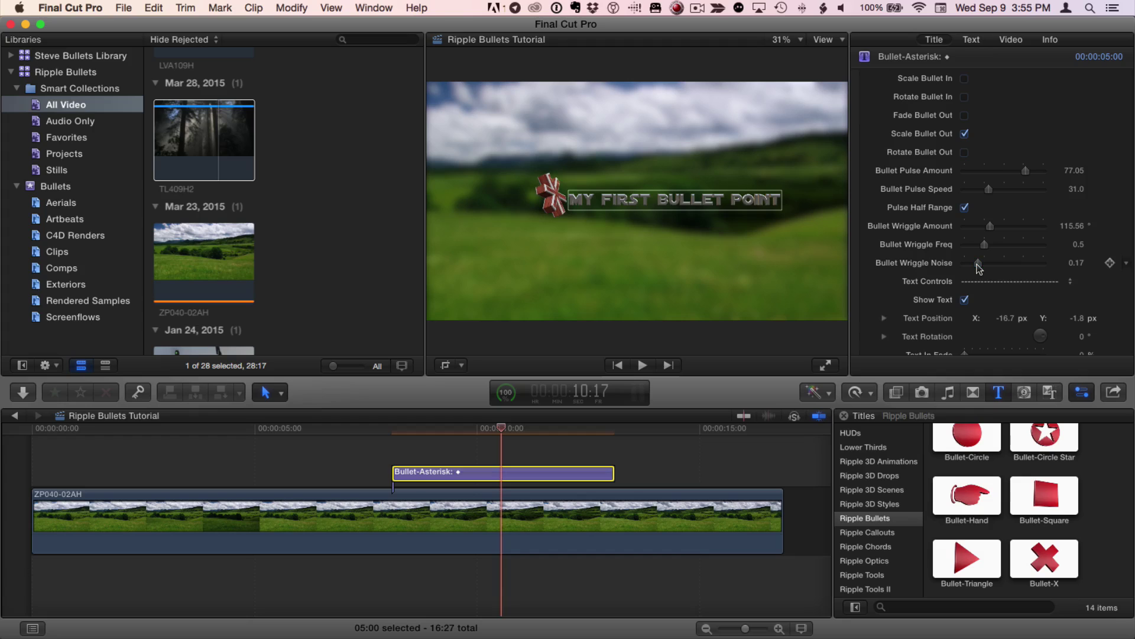
key("/")
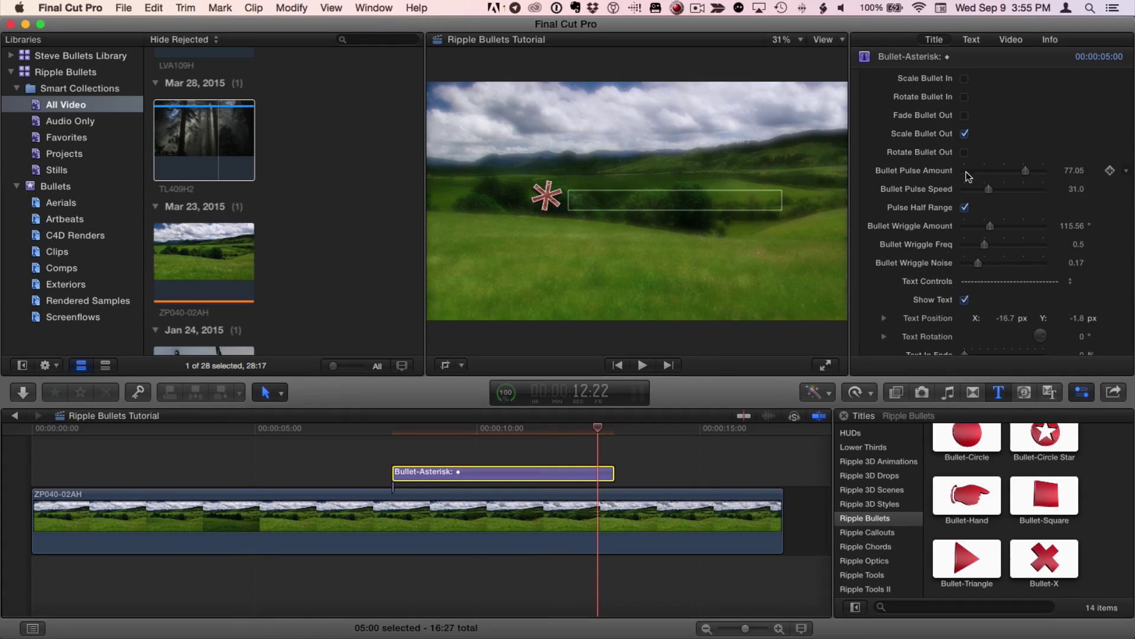
- Drop Bullet Pulse Amount and Bullet Wriggle Amount to 0 and replay the title
left_click_drag(971, 173, 964, 171)
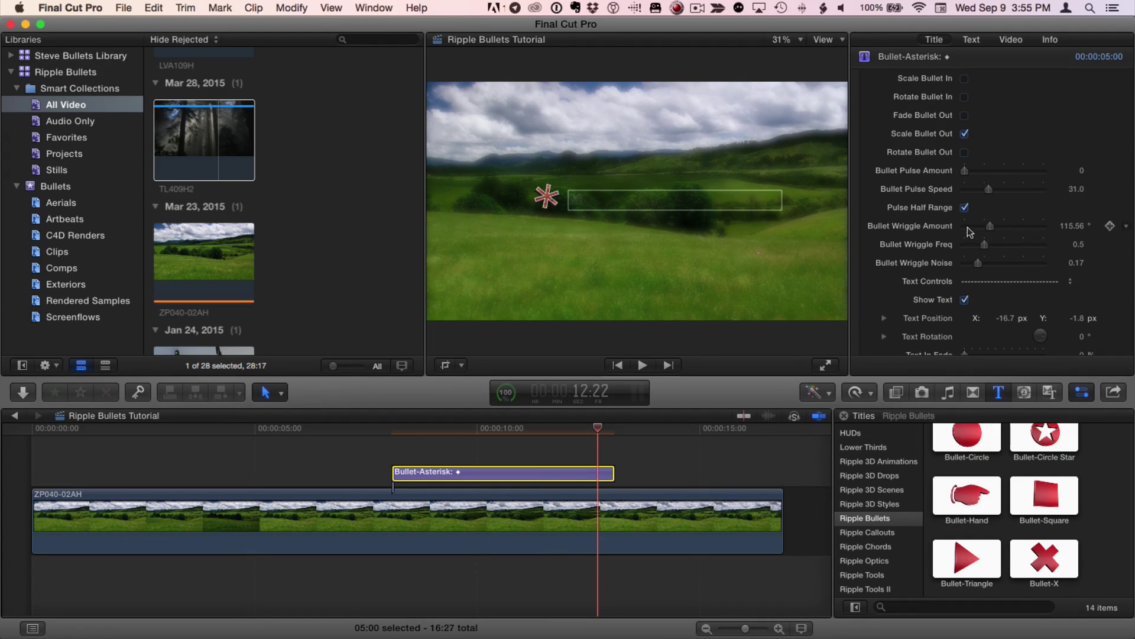
left_click_drag(990, 226, 964, 226)
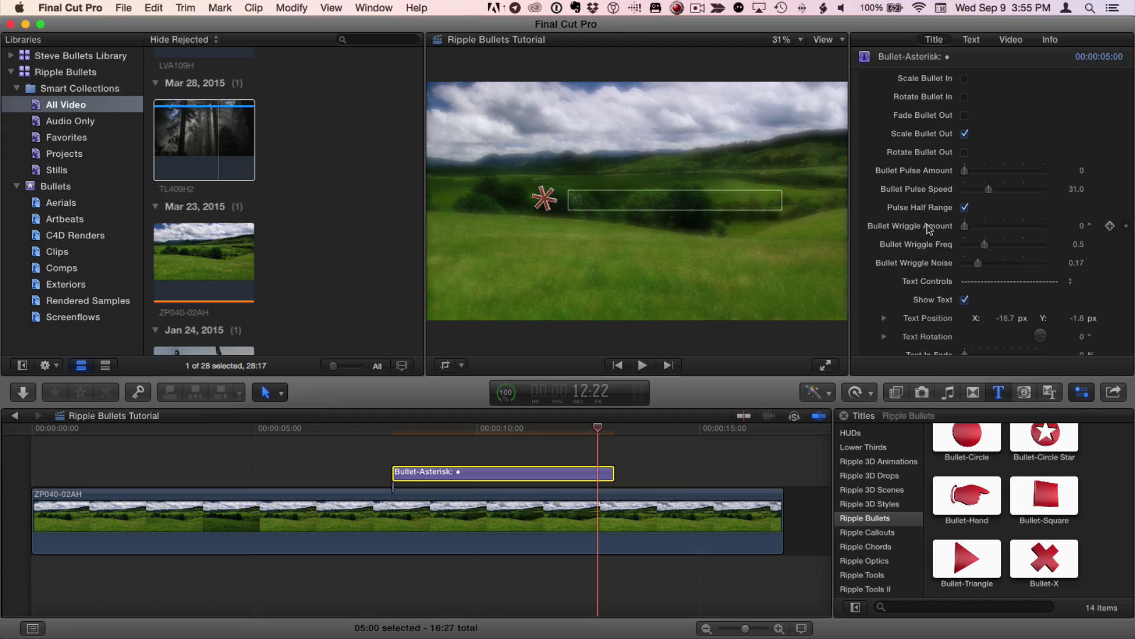
key("slash")
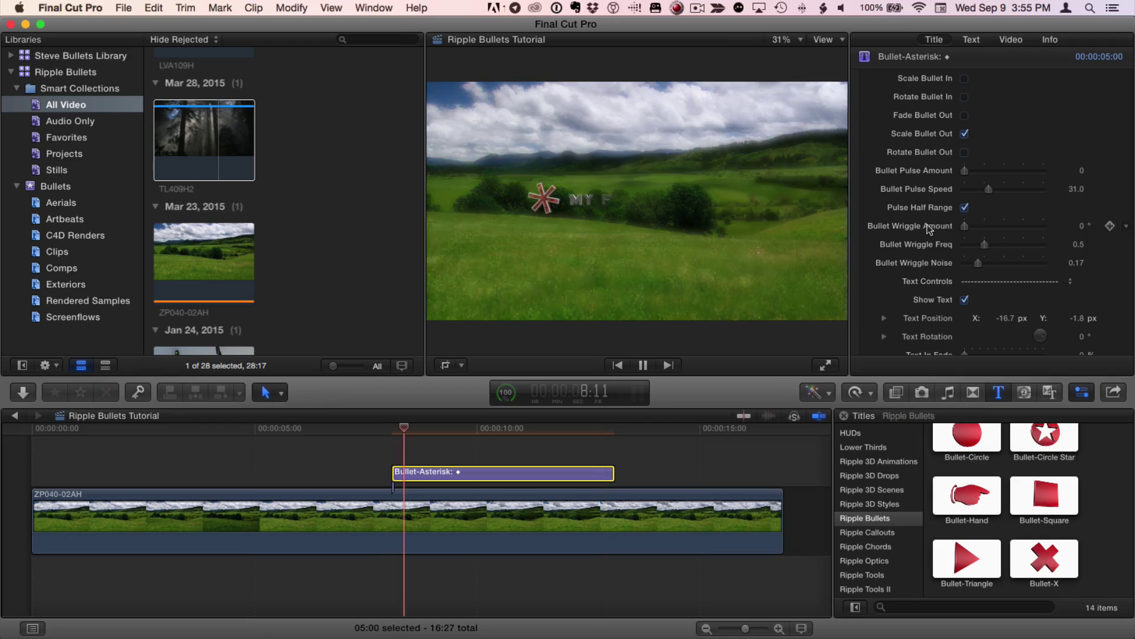
key("space")
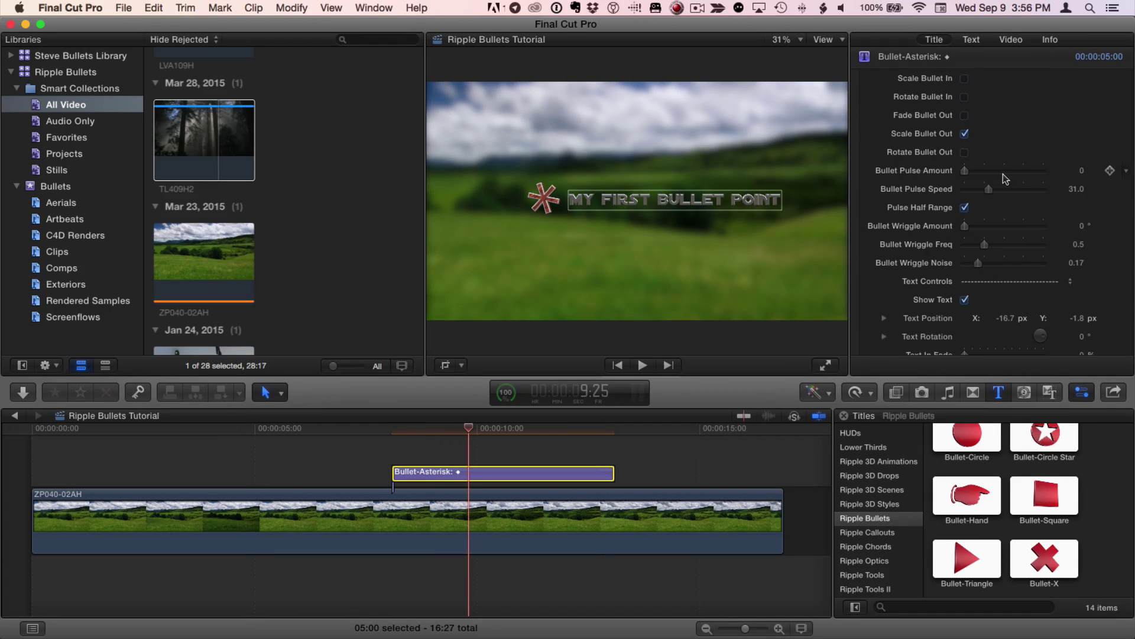
- Toggle the bullet text off and on and inspect its text rotation sub-settings
scroll(1003, 173, "down", 5)
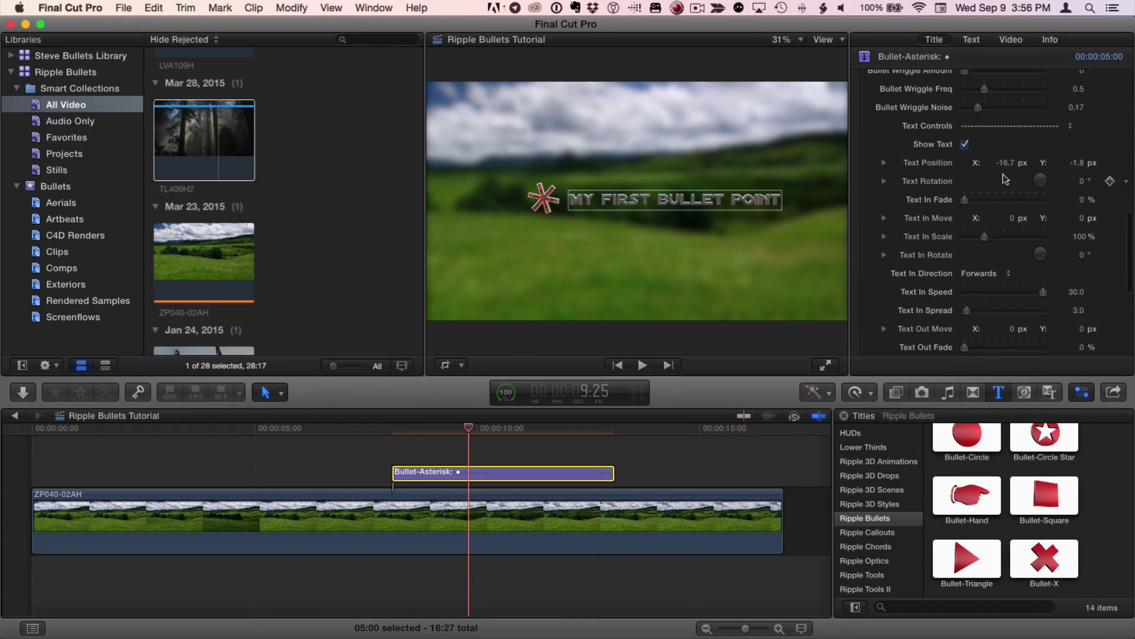
scroll(1003, 173, "down", 2)
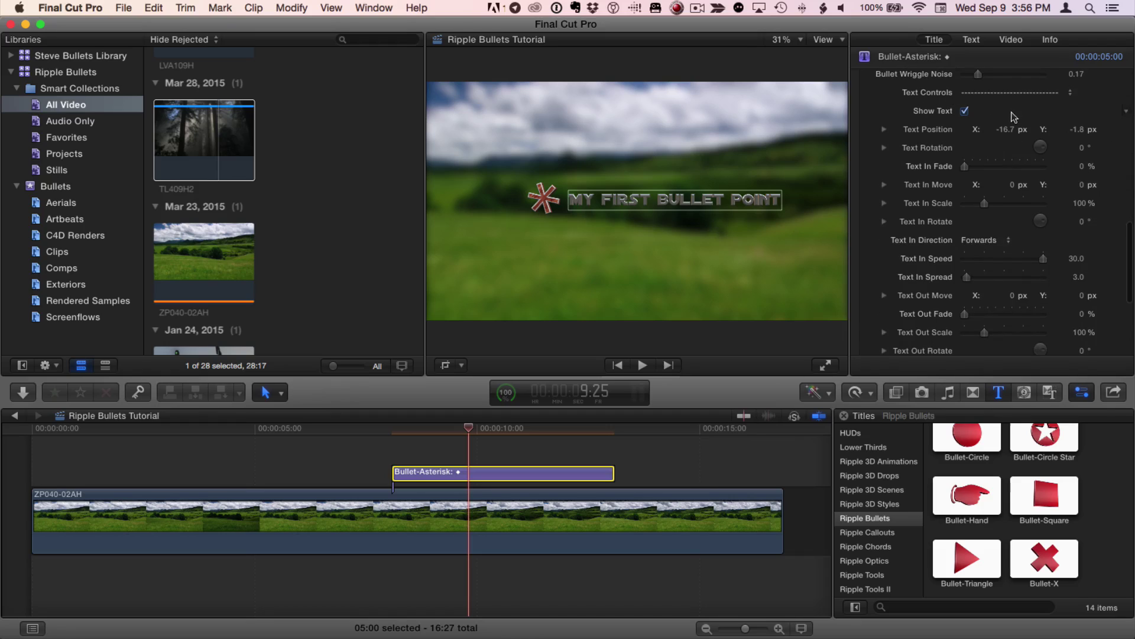
scroll(1013, 116, "down", 1)
left_click(965, 100)
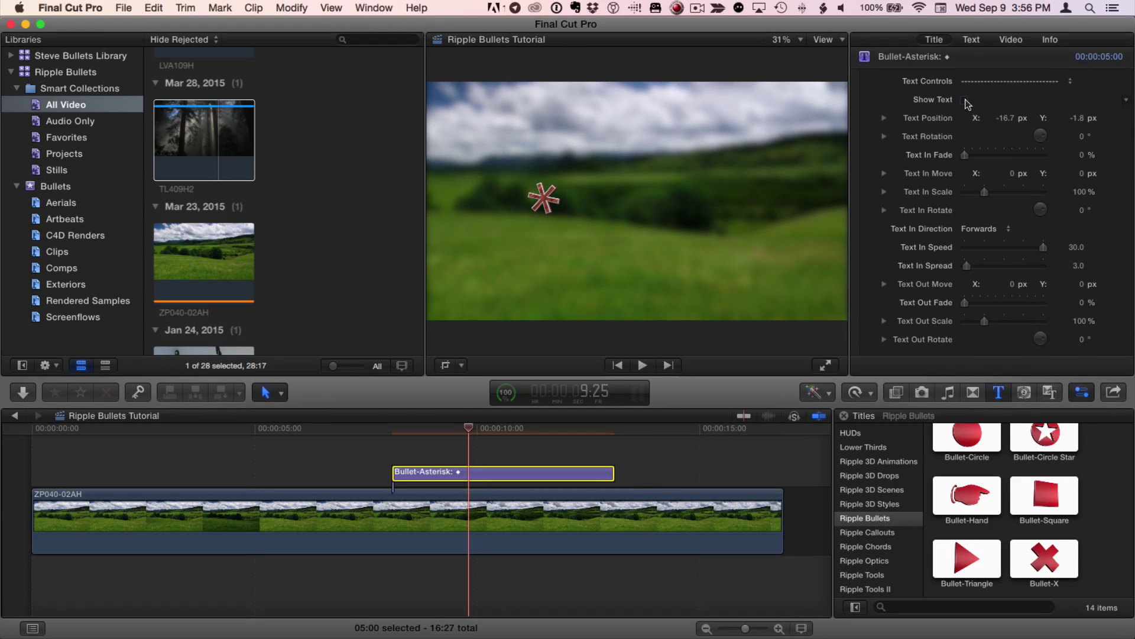
left_click(965, 100)
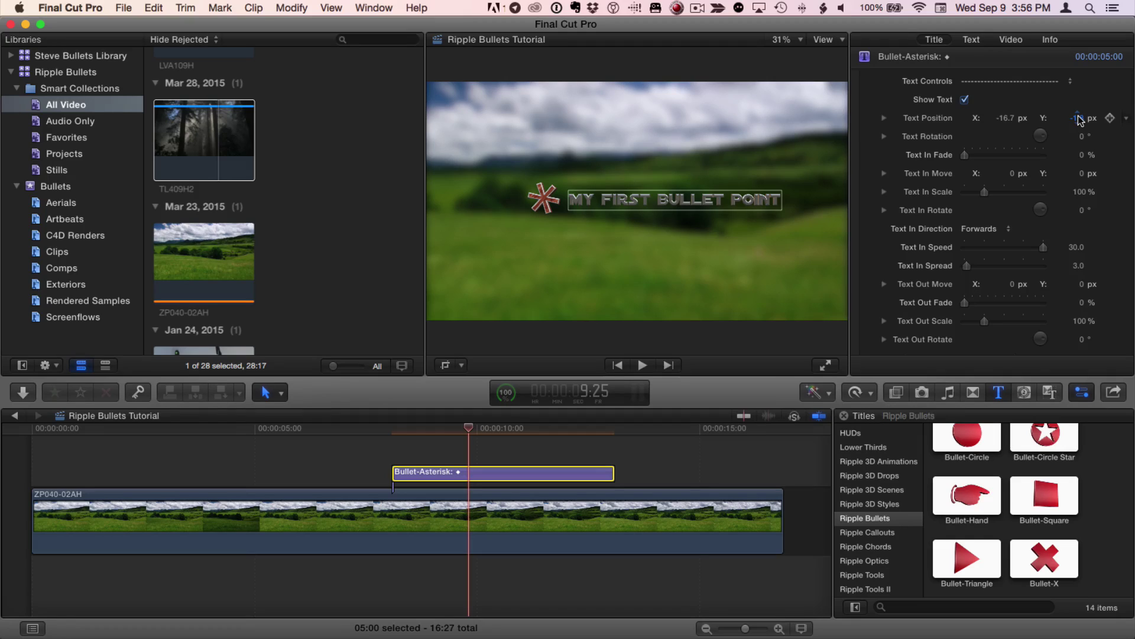
left_click(884, 138)
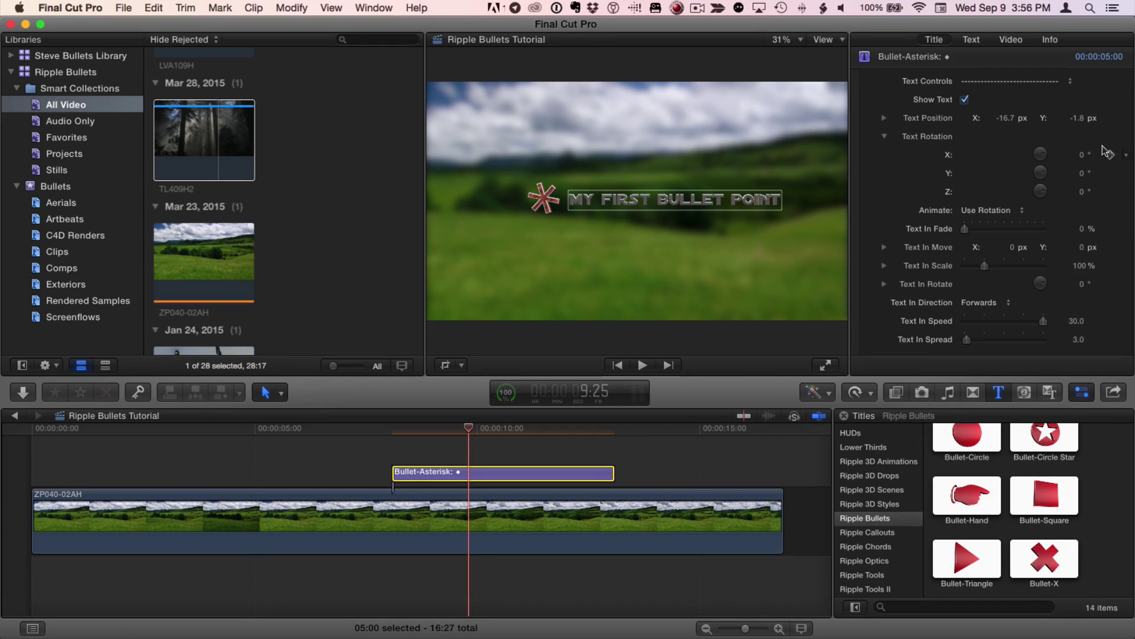
left_click(885, 138)
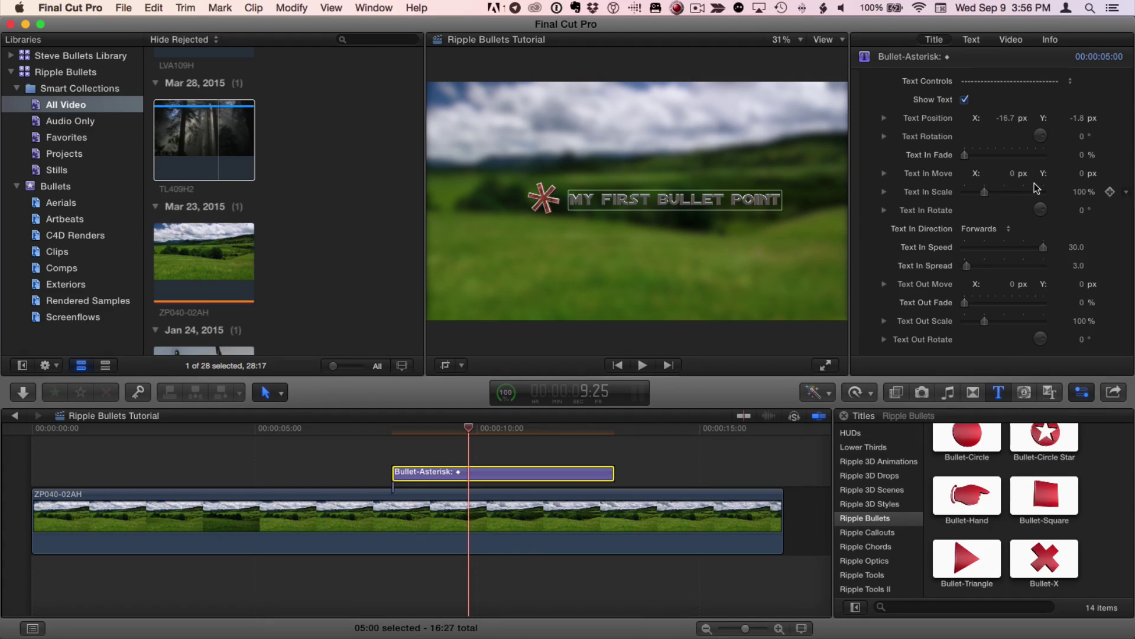
- Set Text In Move X to 59.8, checking the title partway through its intro
left_click_drag(1015, 179, 1015, 178)
left_click(1005, 174)
left_click_drag(1009, 173, 1000, 172)
left_click(423, 430)
left_click(408, 431)
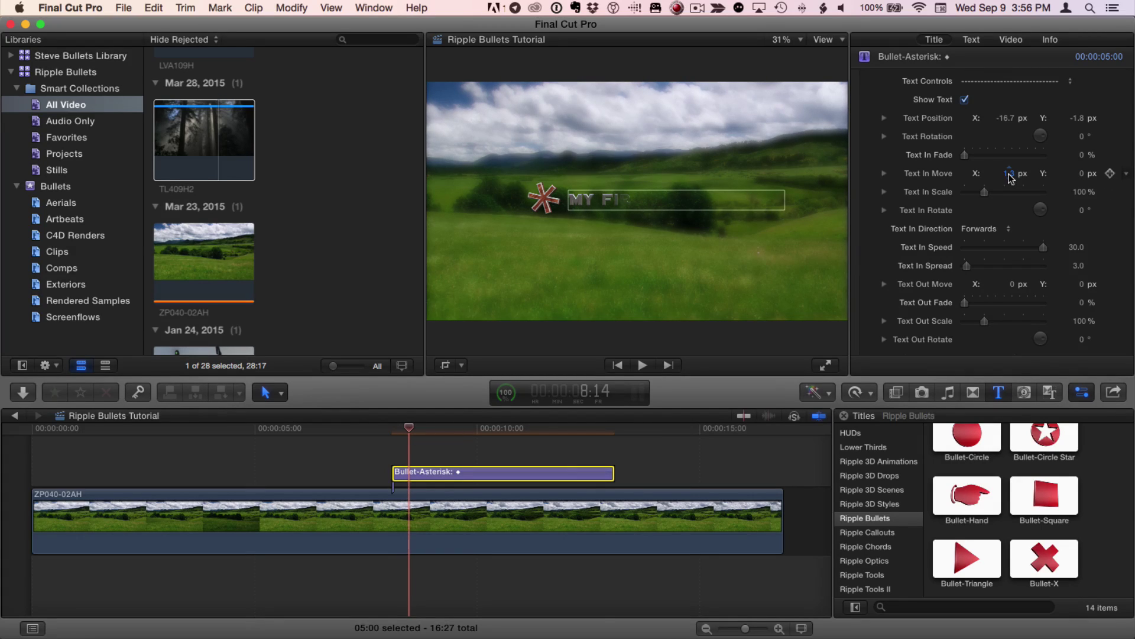
left_click_drag(1009, 171, 1000, 201)
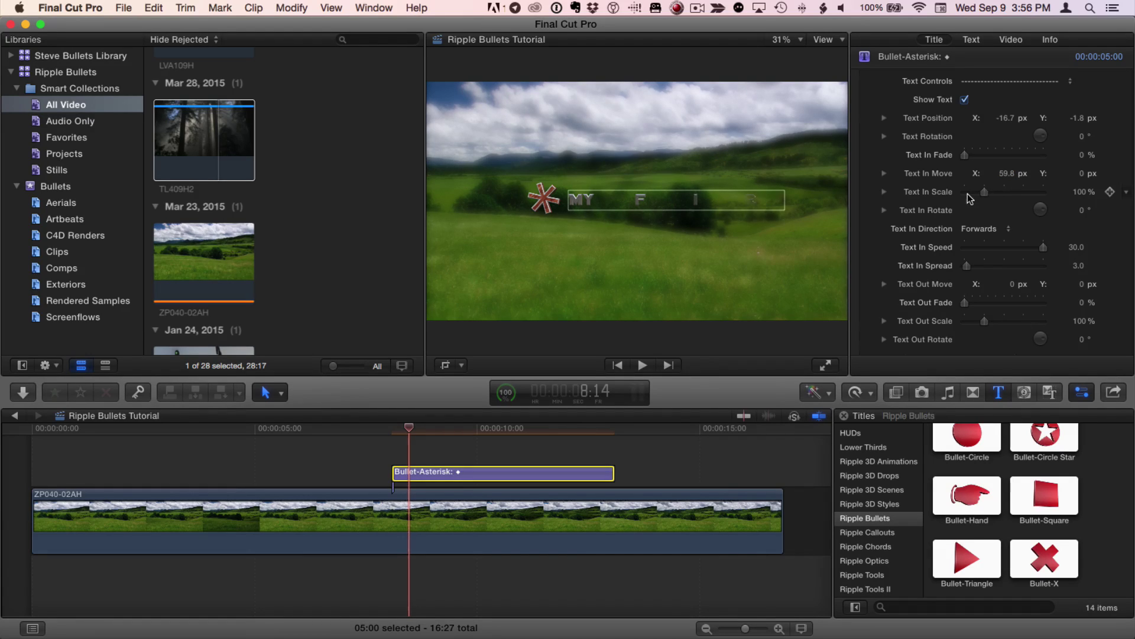
- Set Text In Scale to 0% and play the title from its start
left_click_drag(968, 194, 962, 194)
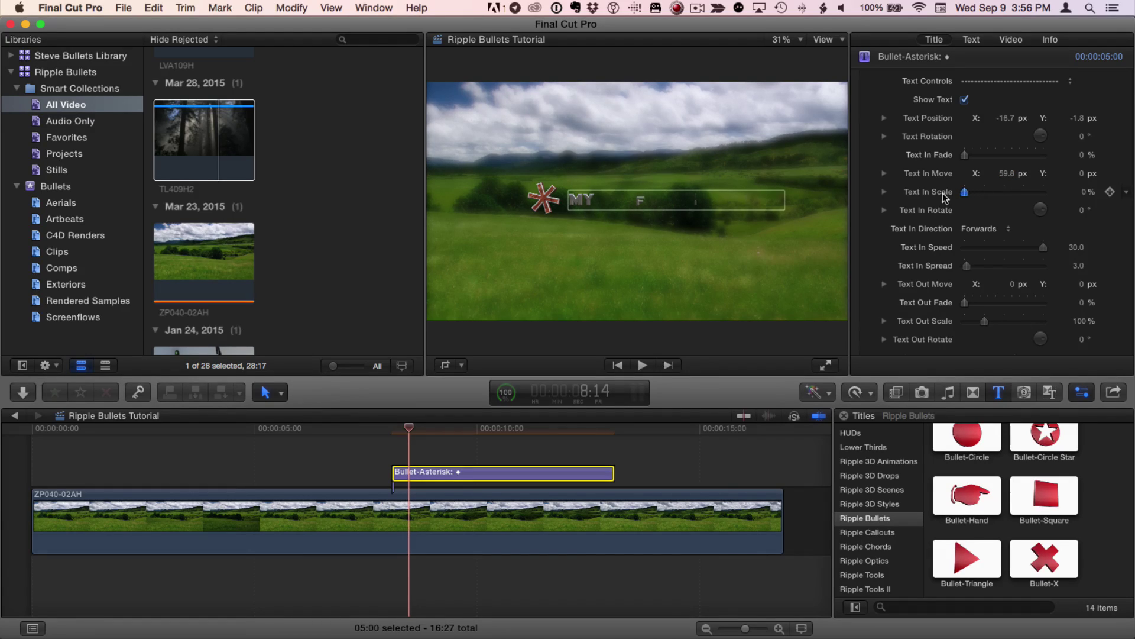
left_click(392, 428)
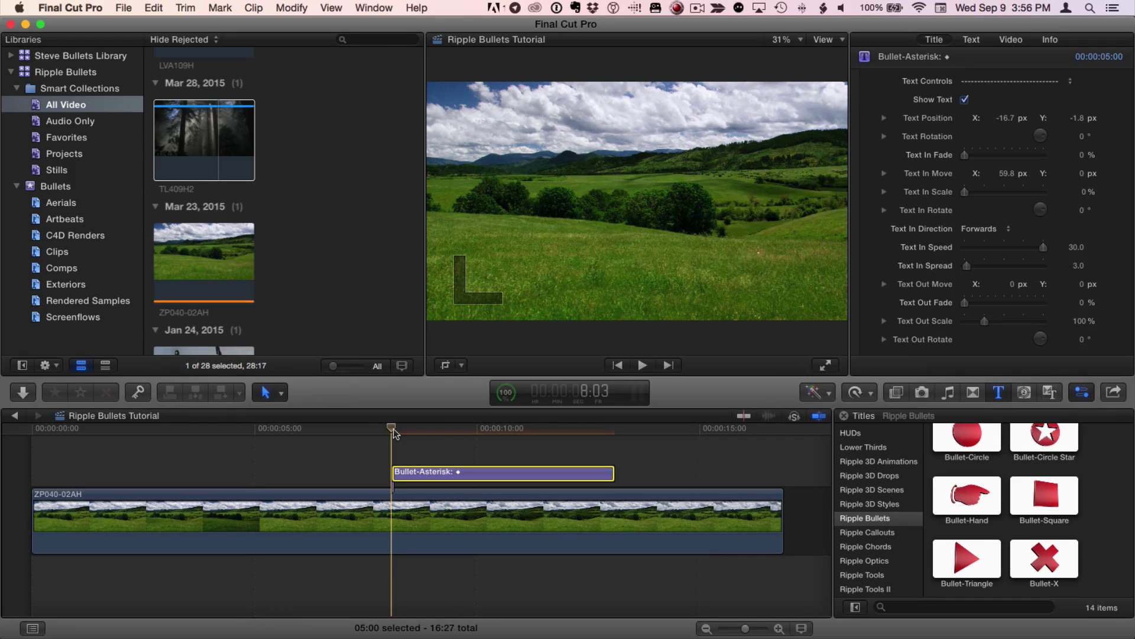
key("space")
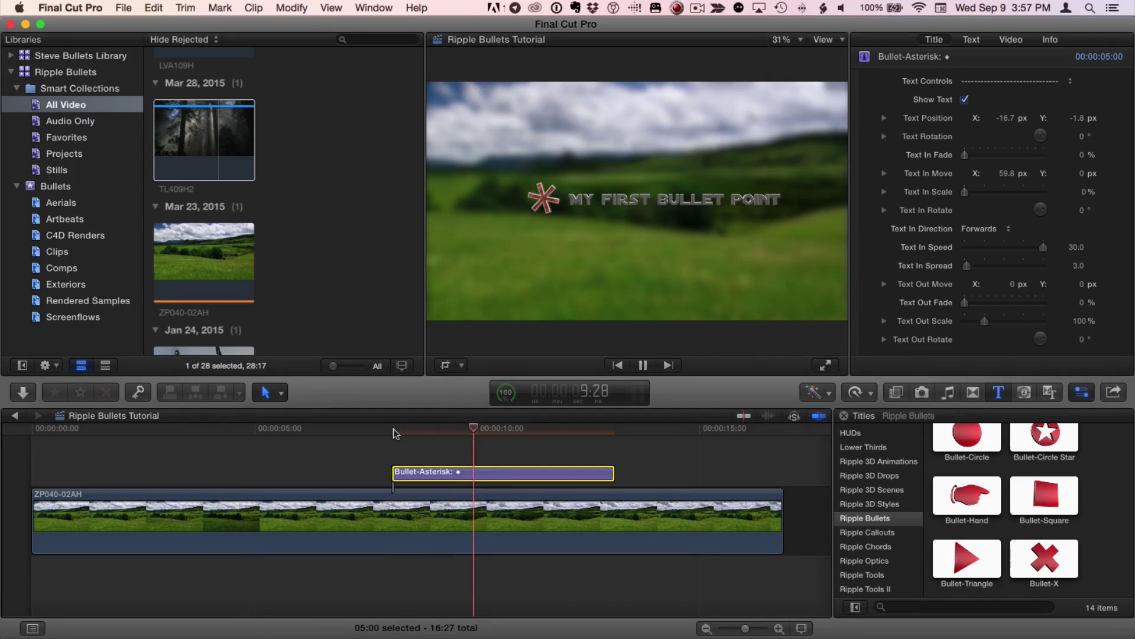
key("space")
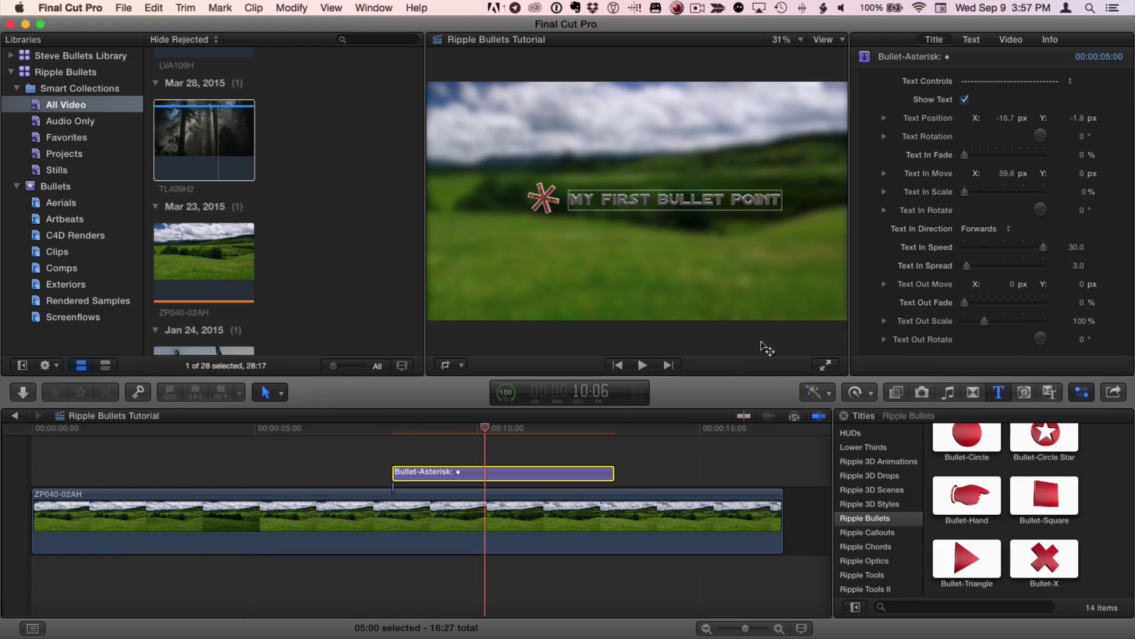
mouse_move(927, 216)
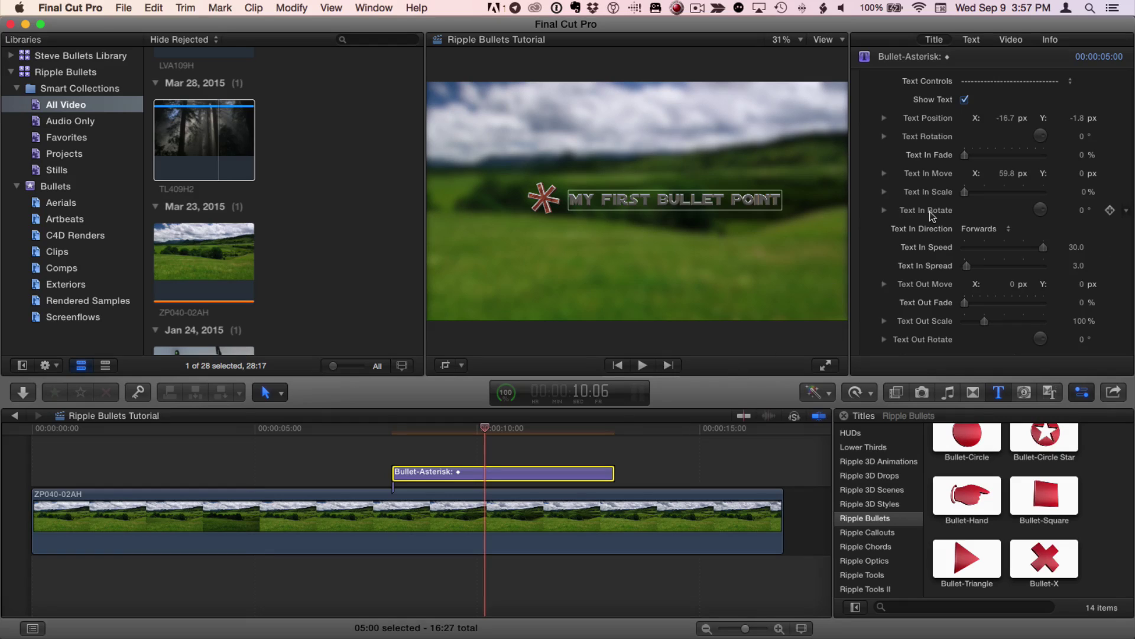
- Set Text In Rotate Y to 180° and Text In Move to X 0, Y 200 px
left_click(885, 212)
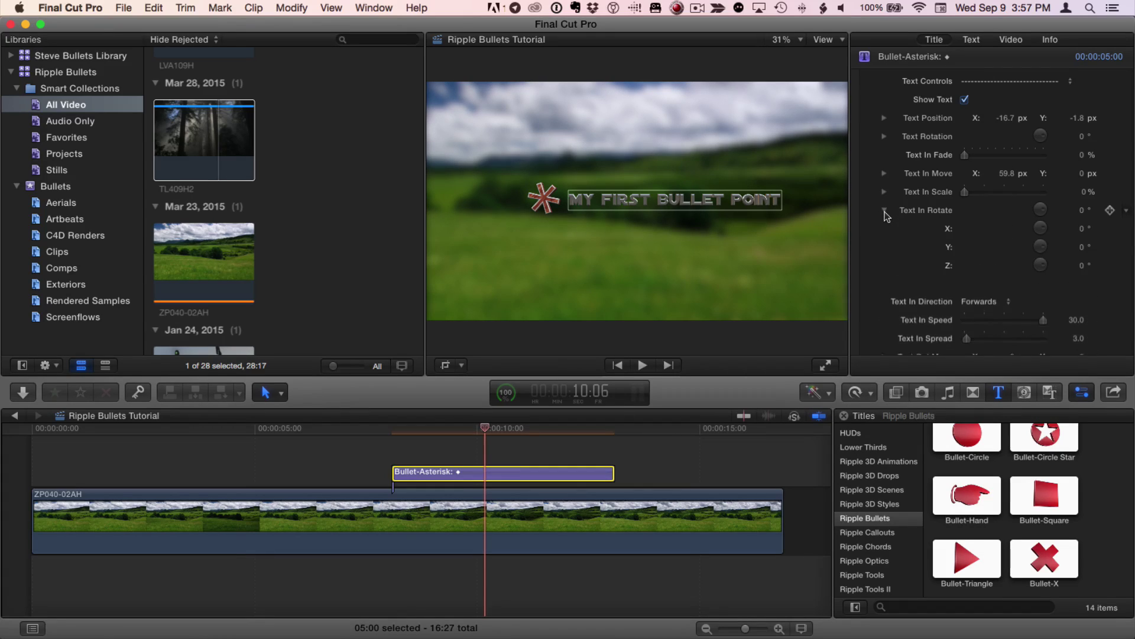
left_click(1084, 250)
left_click(1083, 247)
type("18")
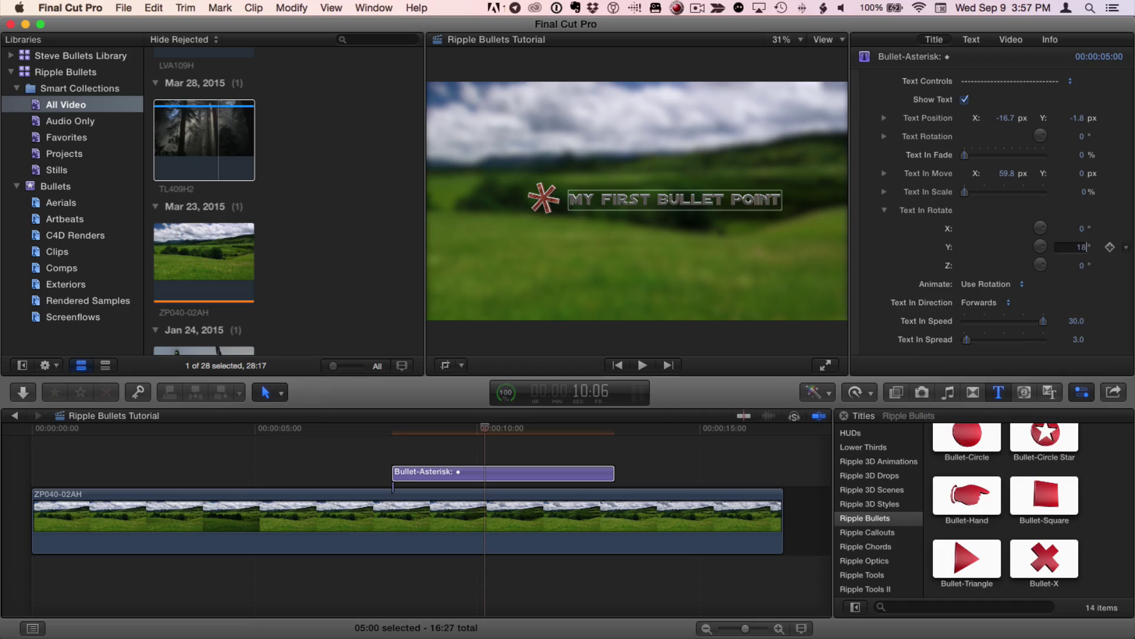
type("0")
key("Return")
left_click(1005, 175)
type("0")
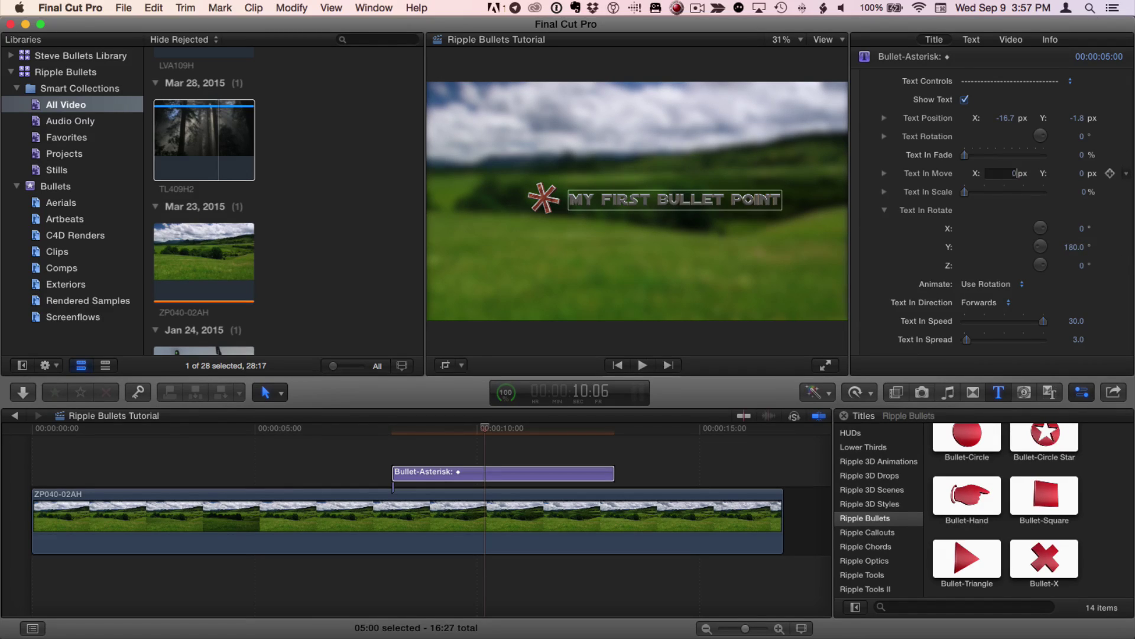
key("Return")
left_click(1083, 175)
type("20")
key("Return")
type("200")
key("Return")
- Reselect the Bullet-Asterisk clip and preview the new letter entrance
left_click(489, 447)
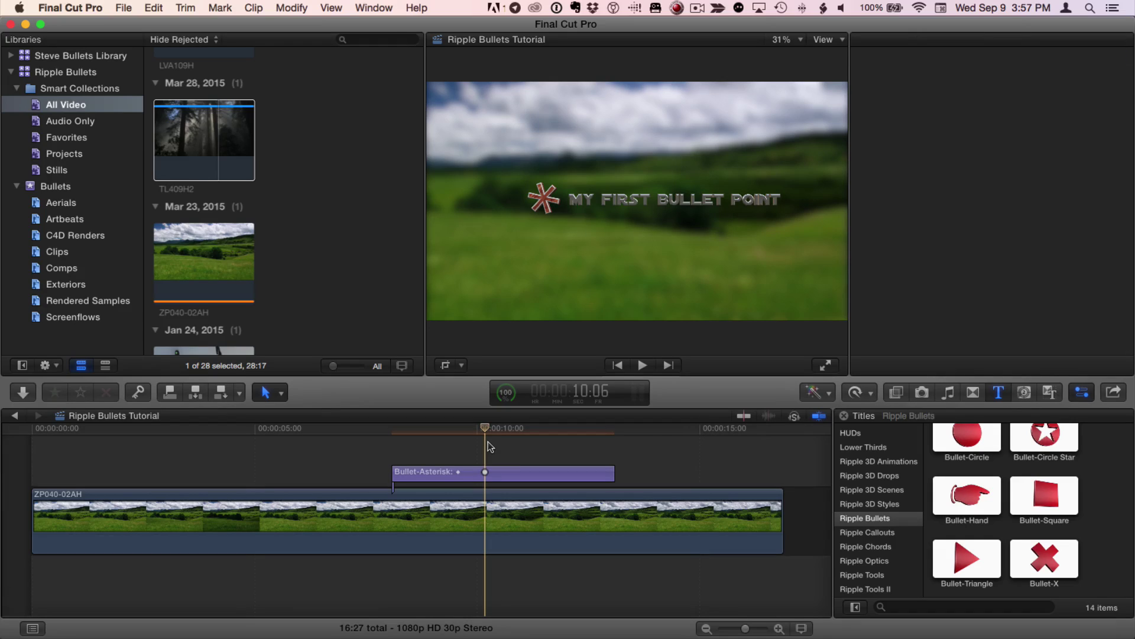
left_click(496, 476)
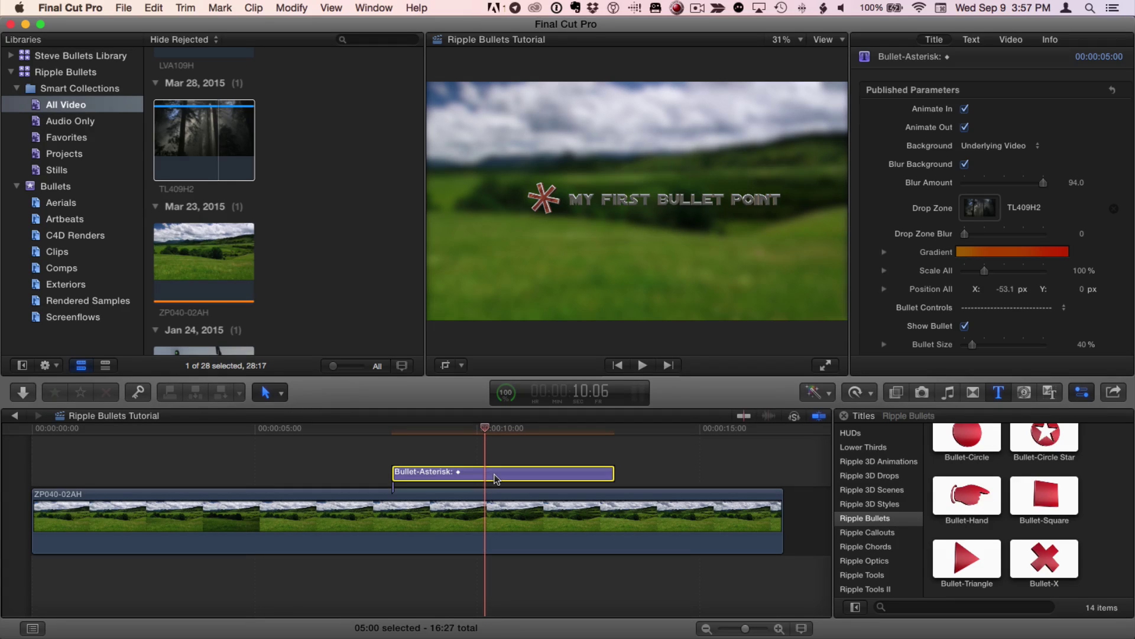
key("/")
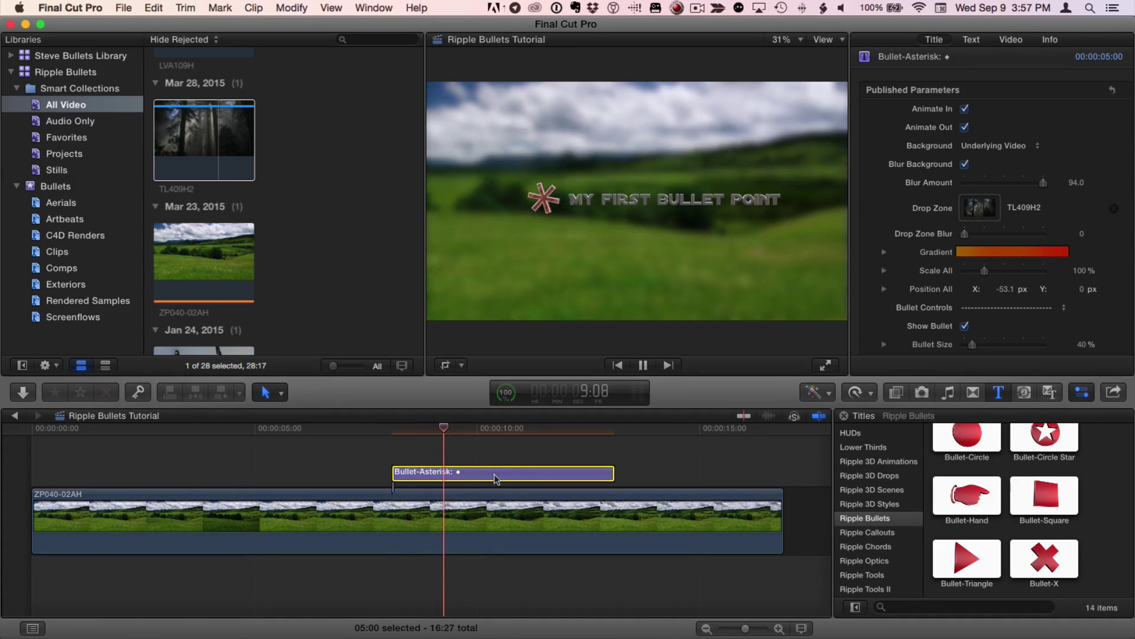
key("space")
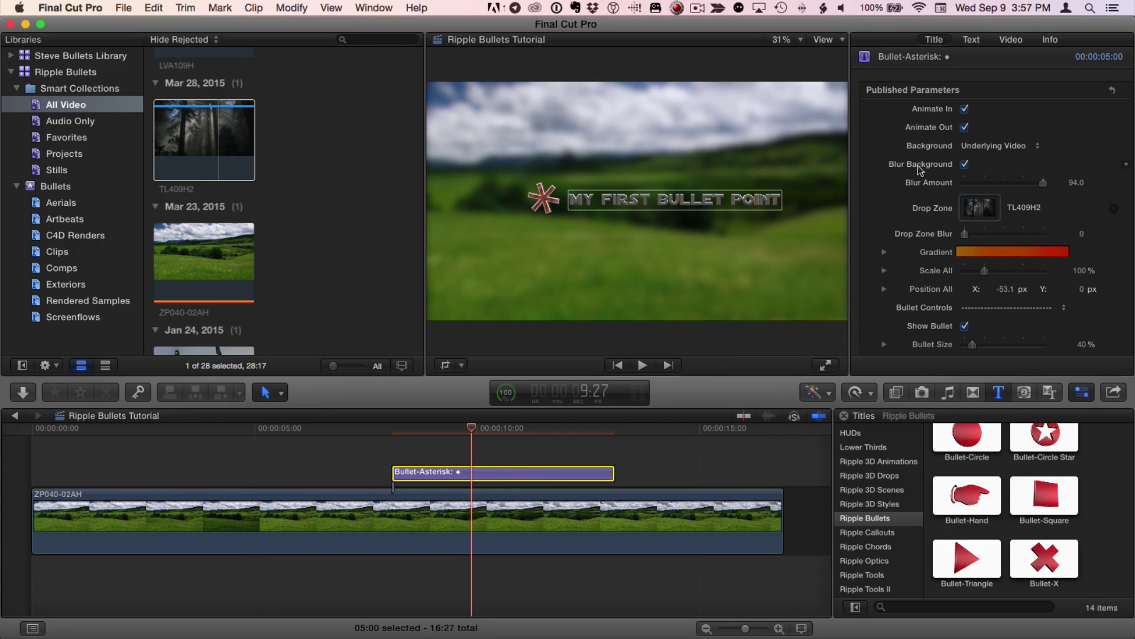
- Widen Text In Spread to 40.0, preview the entrance, and try Text In Speed 30.0
scroll(921, 172, "down", 10)
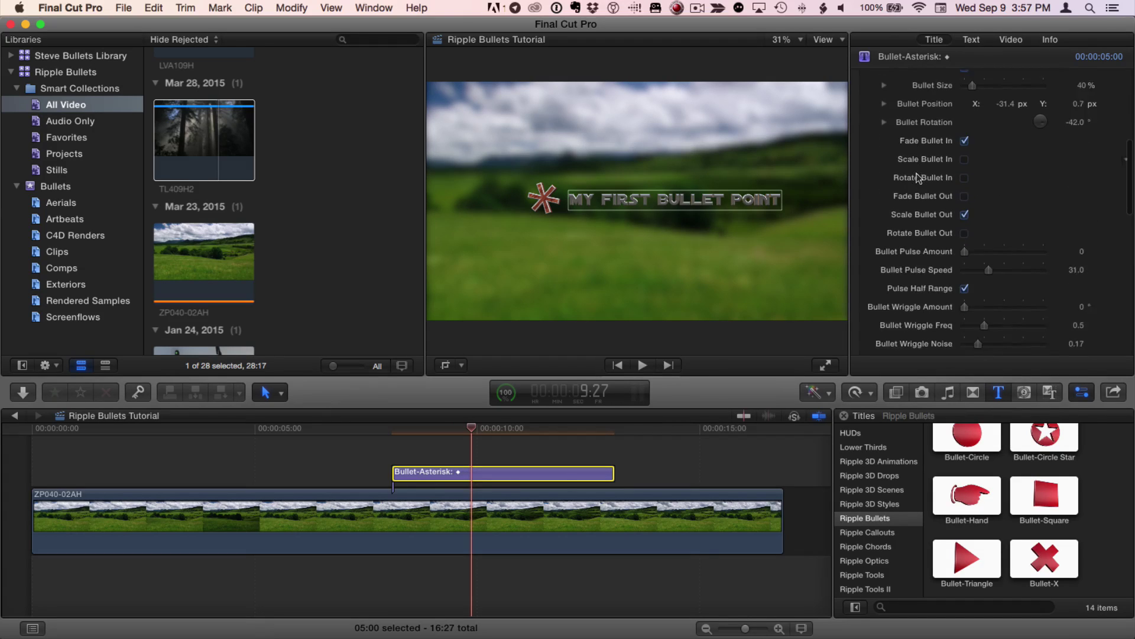
scroll(941, 225, "down", 10)
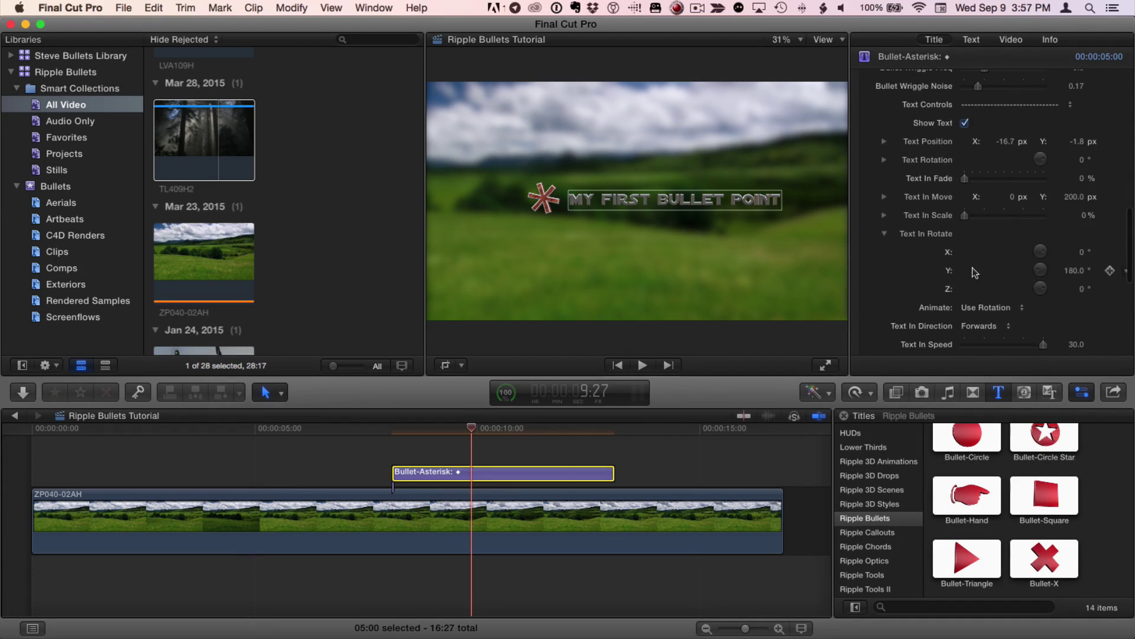
left_click(885, 207)
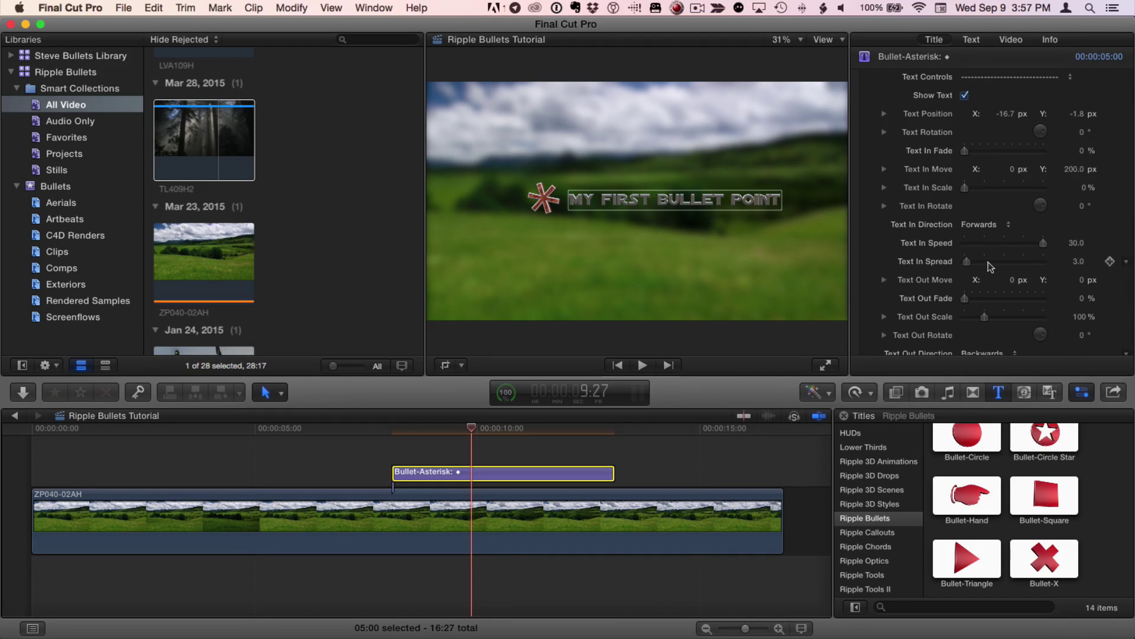
mouse_move(988, 262)
left_mouse_down()
mouse_move(1007, 262)
mouse_move(997, 265)
left_mouse_up()
key("/")
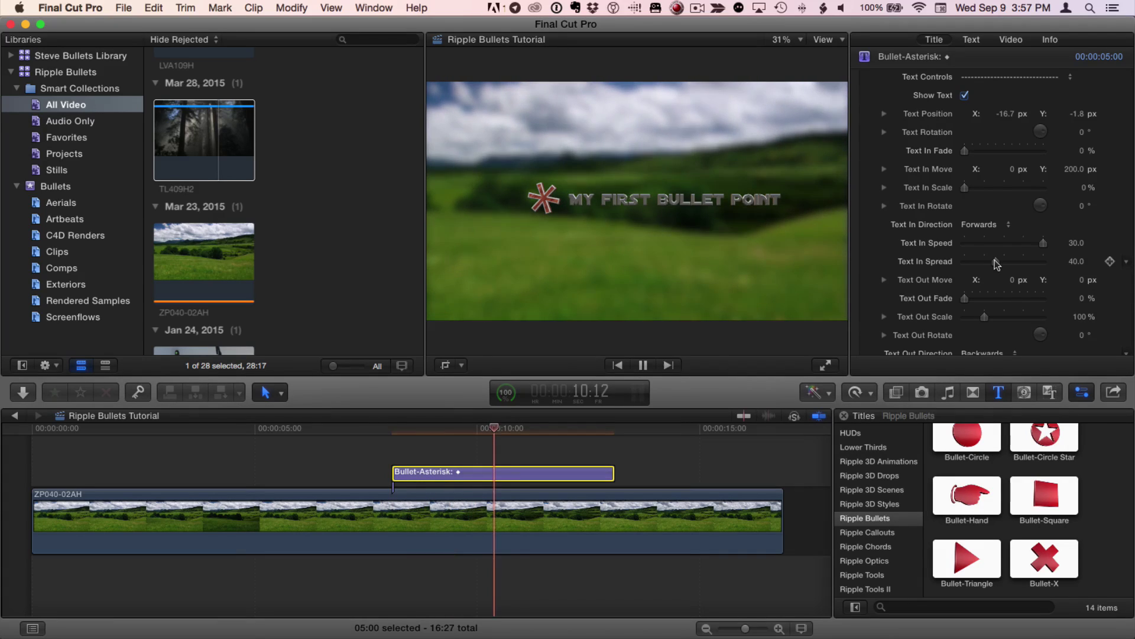
key("/")
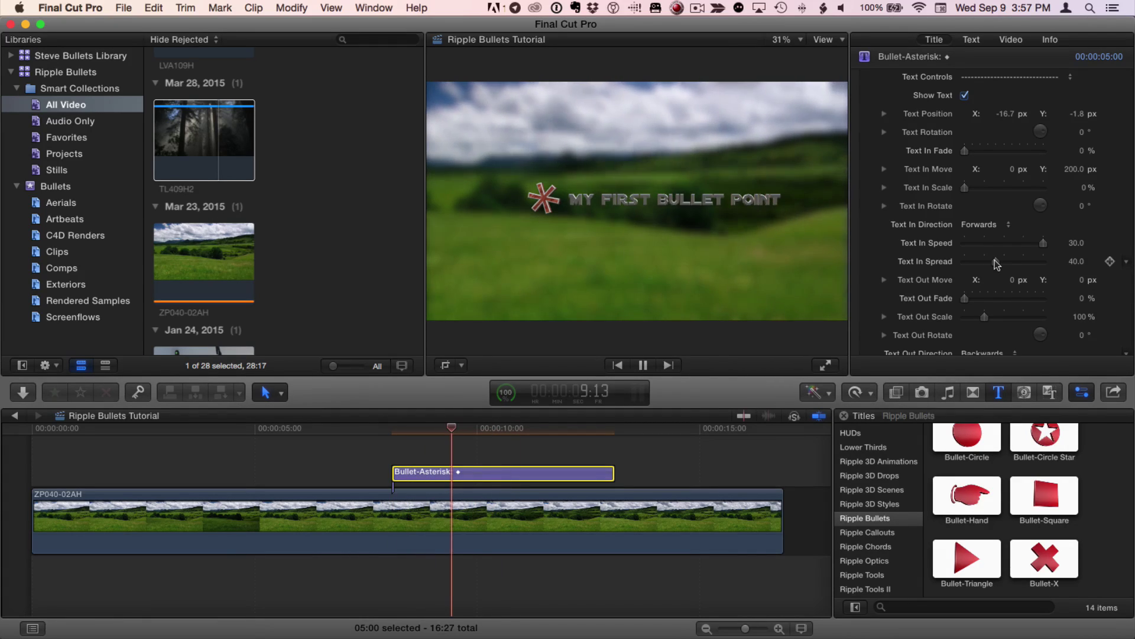
key("space")
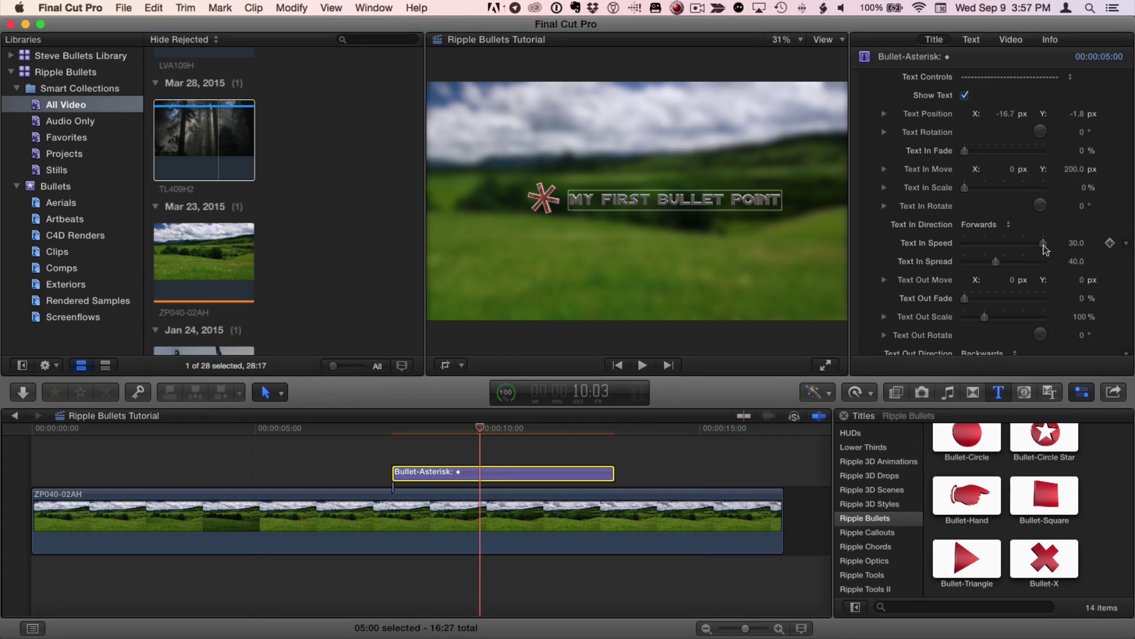
mouse_move(1041, 246)
left_mouse_down()
mouse_move(964, 244)
mouse_move(1063, 243)
left_mouse_up()
scroll(1026, 256, "down", 5)
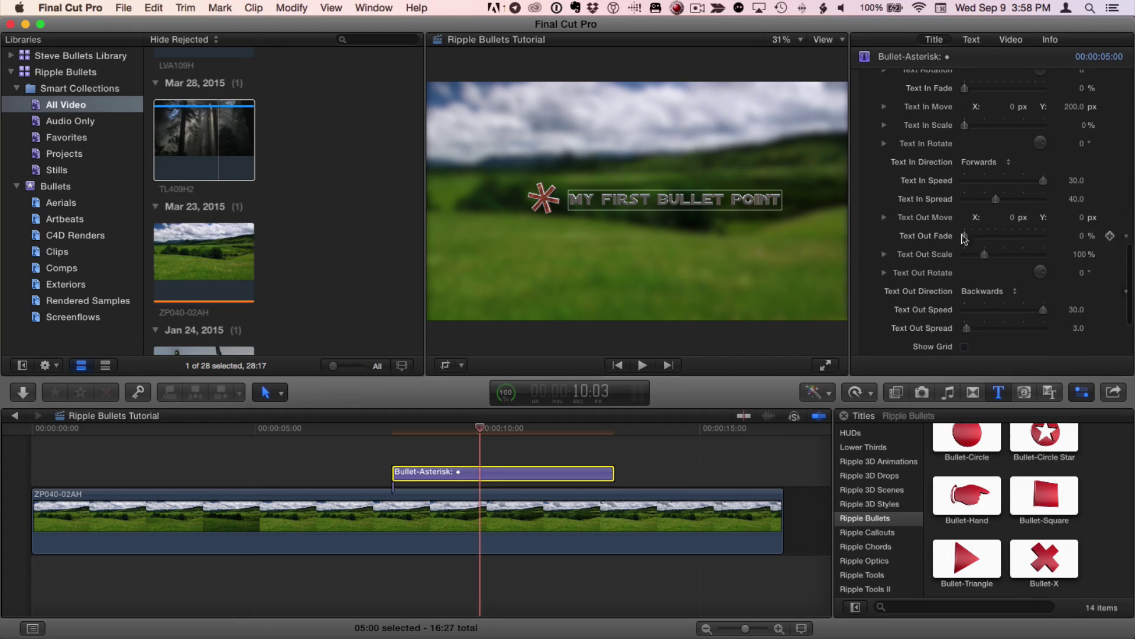
scroll(935, 217, "down", 3)
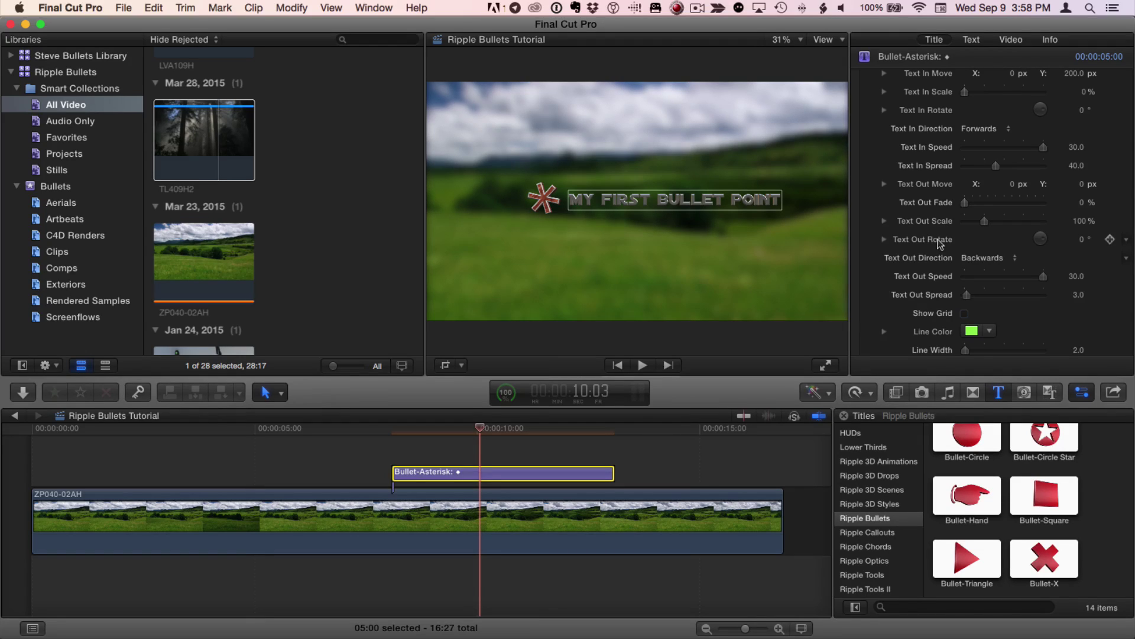
scroll(940, 242, "down", 5)
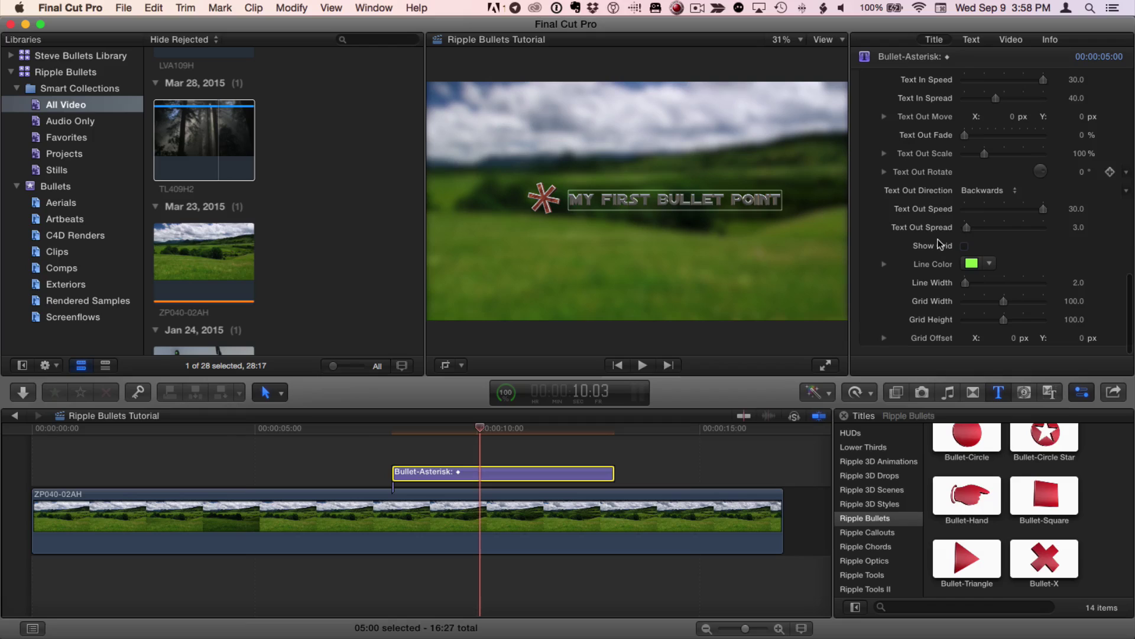
scroll(967, 225, "up", 5)
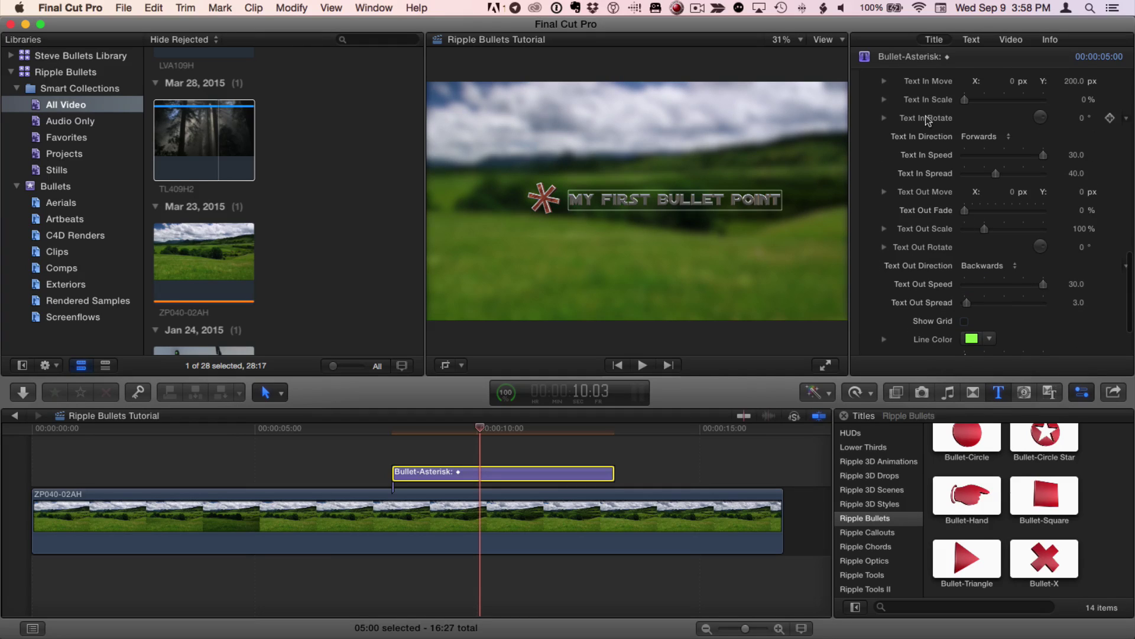
left_click(978, 137)
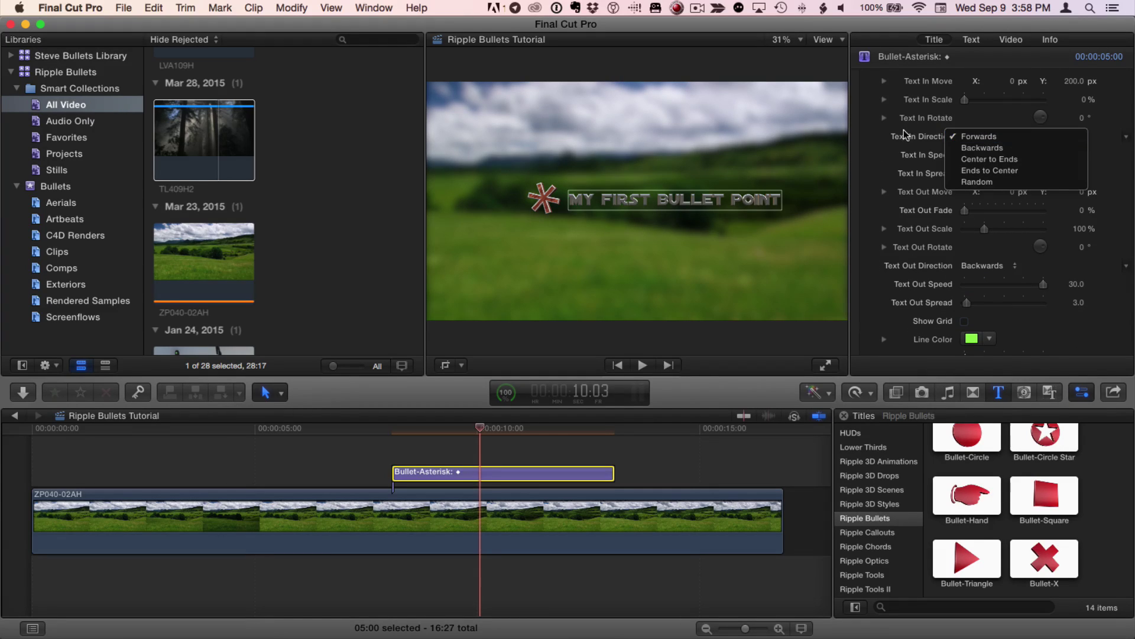
left_click(985, 279)
left_click(985, 275)
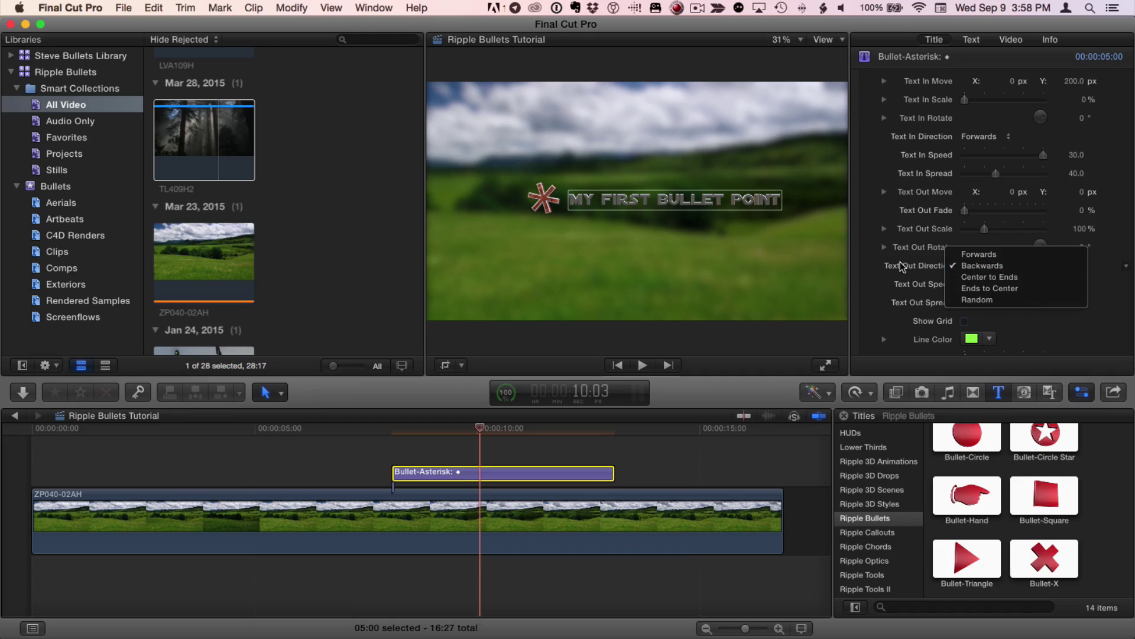
left_click(929, 247)
scroll(935, 249, "down", 5)
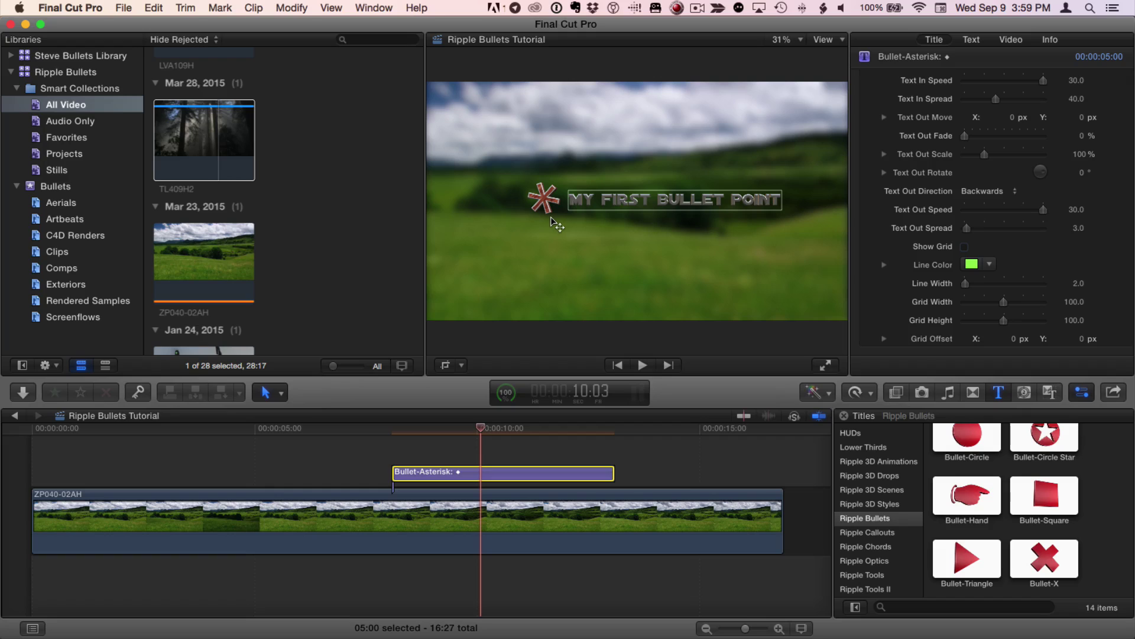
- Uncheck Blur Background in the Title inspector so the meadow appears sharp behind the bullet title
scroll(1112, 192, "up", 5)
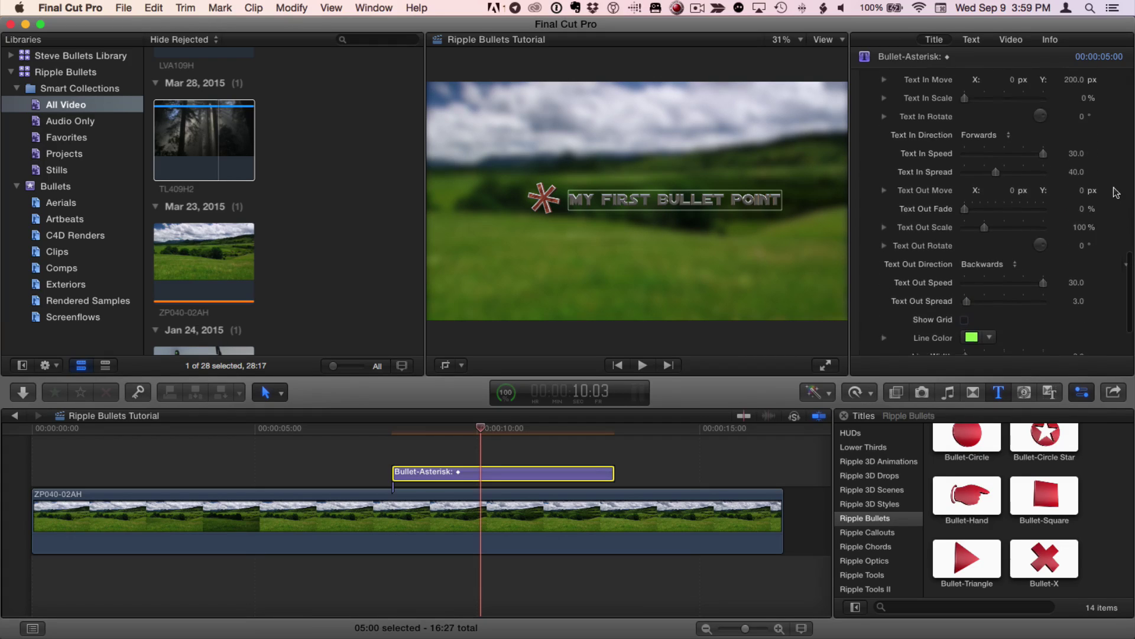
scroll(1111, 192, "up", 5)
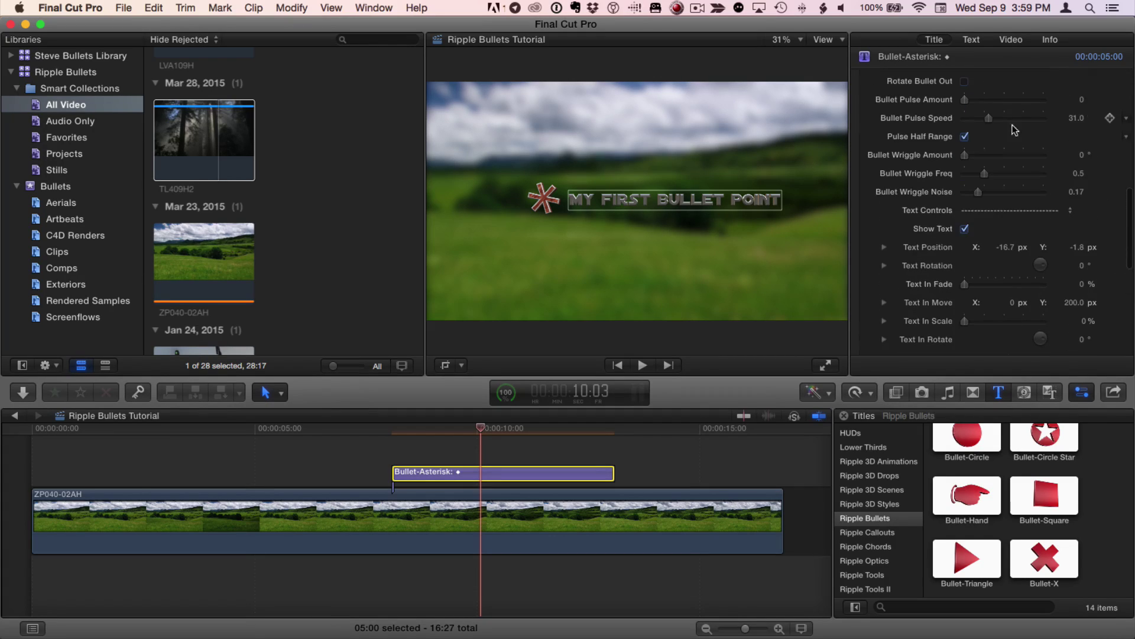
scroll(978, 144, "up", 8)
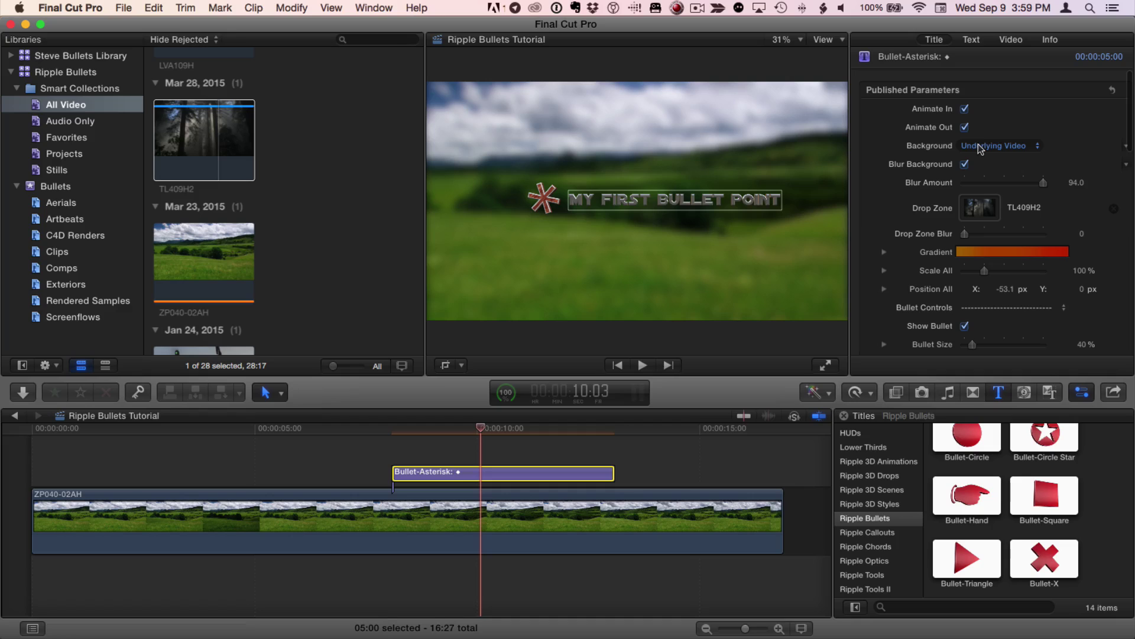
left_click(966, 166)
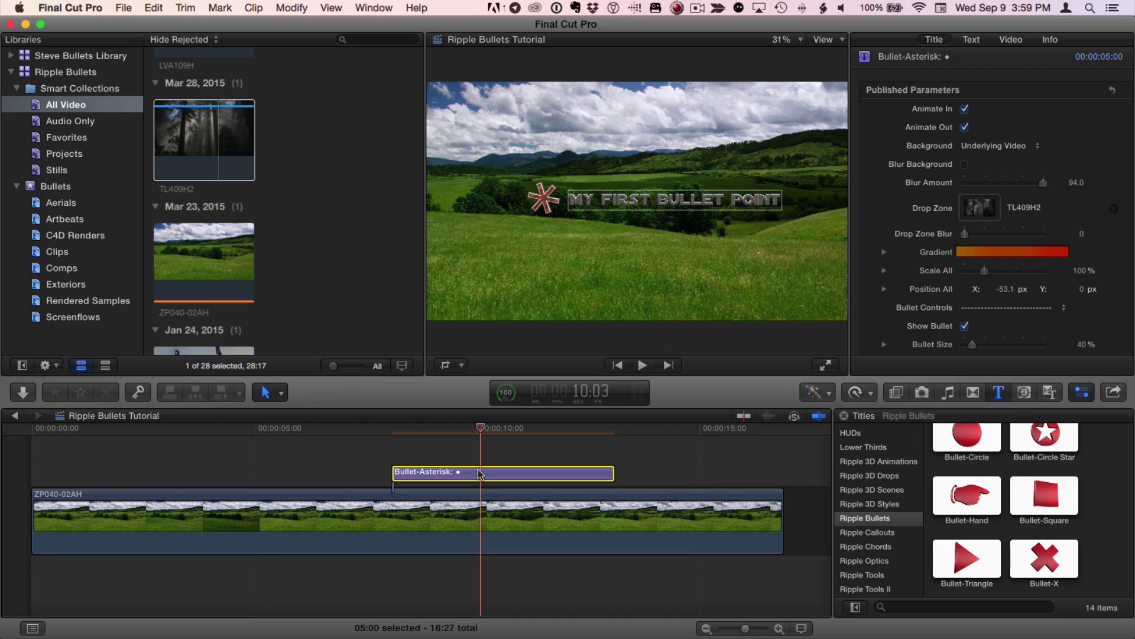
- Preview the bullet title animation, then copy and paste it as a second stacked Bullet-Asterisk title
left_click(393, 428)
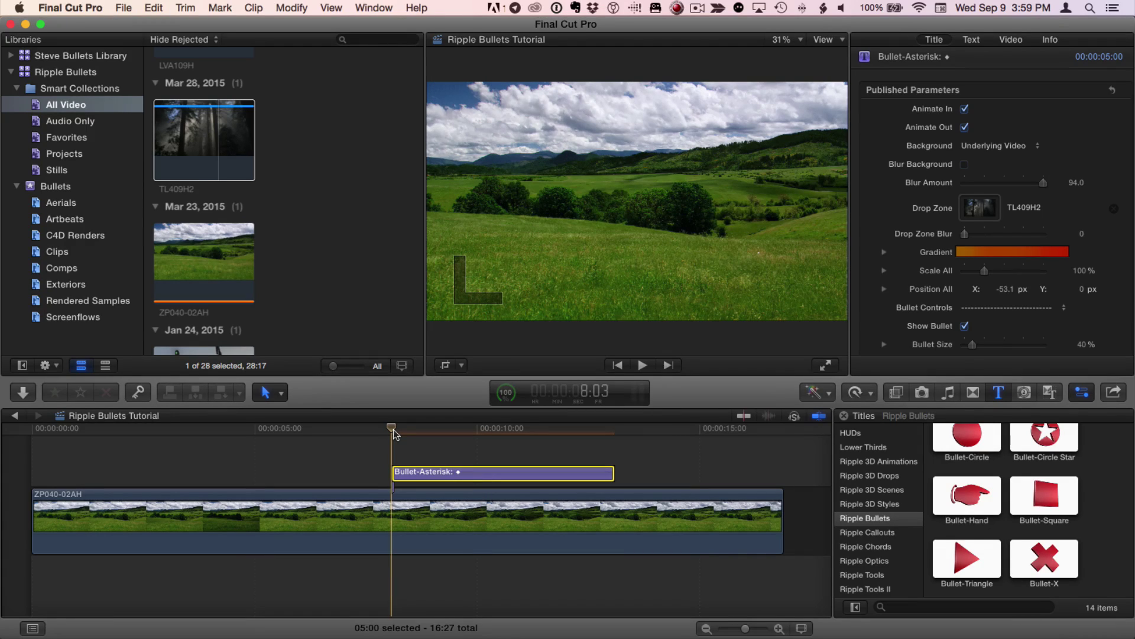
key("space")
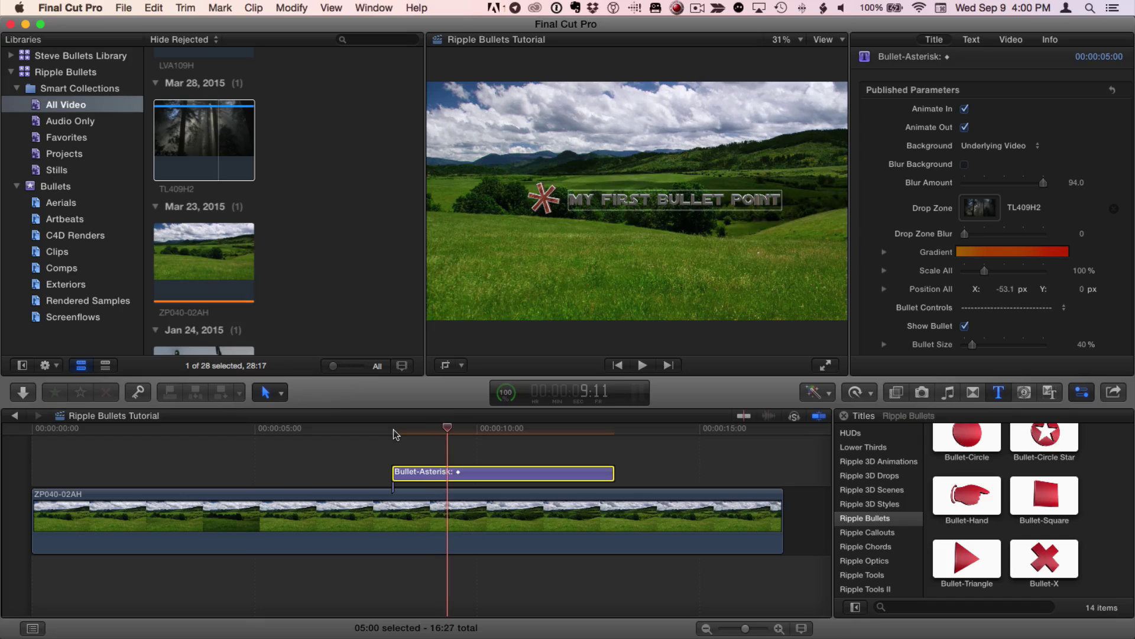
key("super+c")
key("super+v")
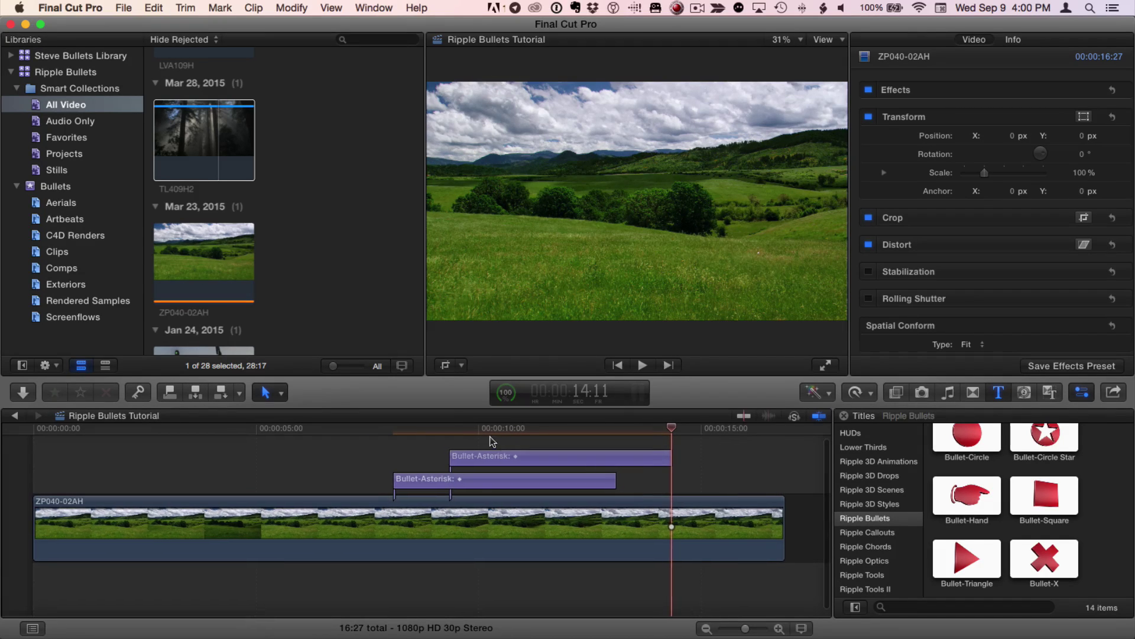
- Mark a range between the two titles' starts to confirm a 1:09 offset, then select the second title
left_click(485, 427)
left_click_drag(485, 427, 393, 427)
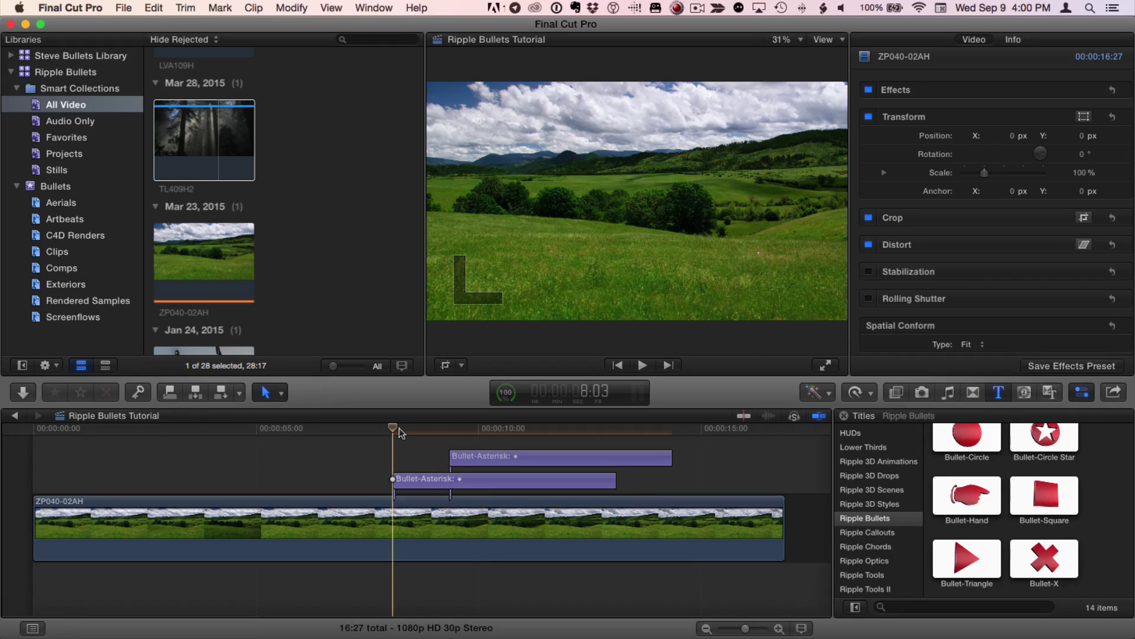
key("i")
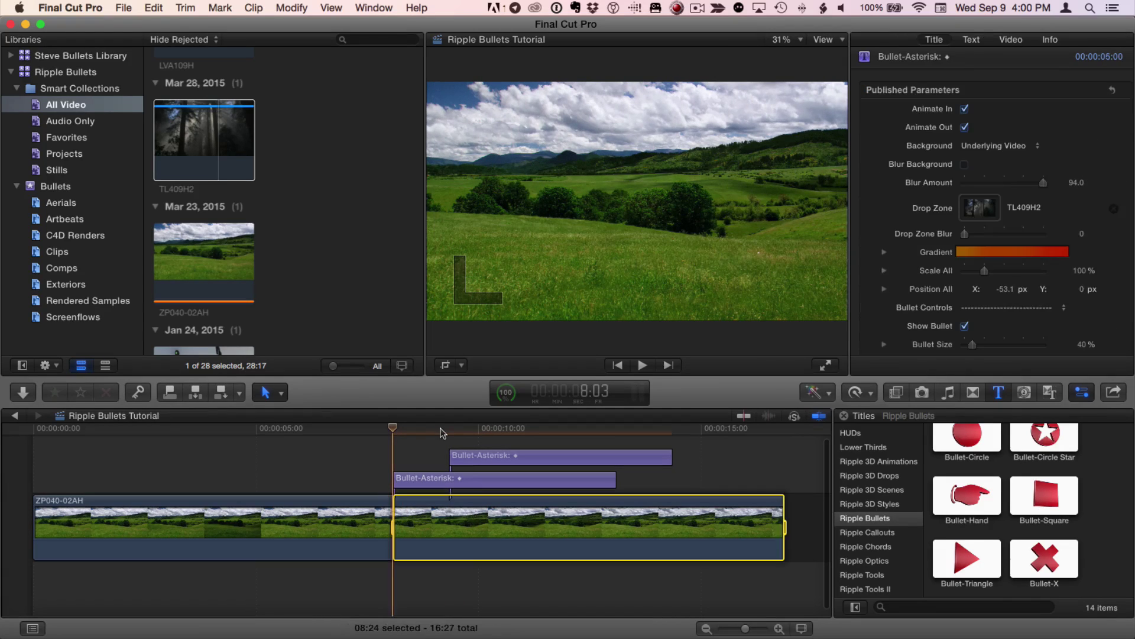
left_click(447, 428)
key("o")
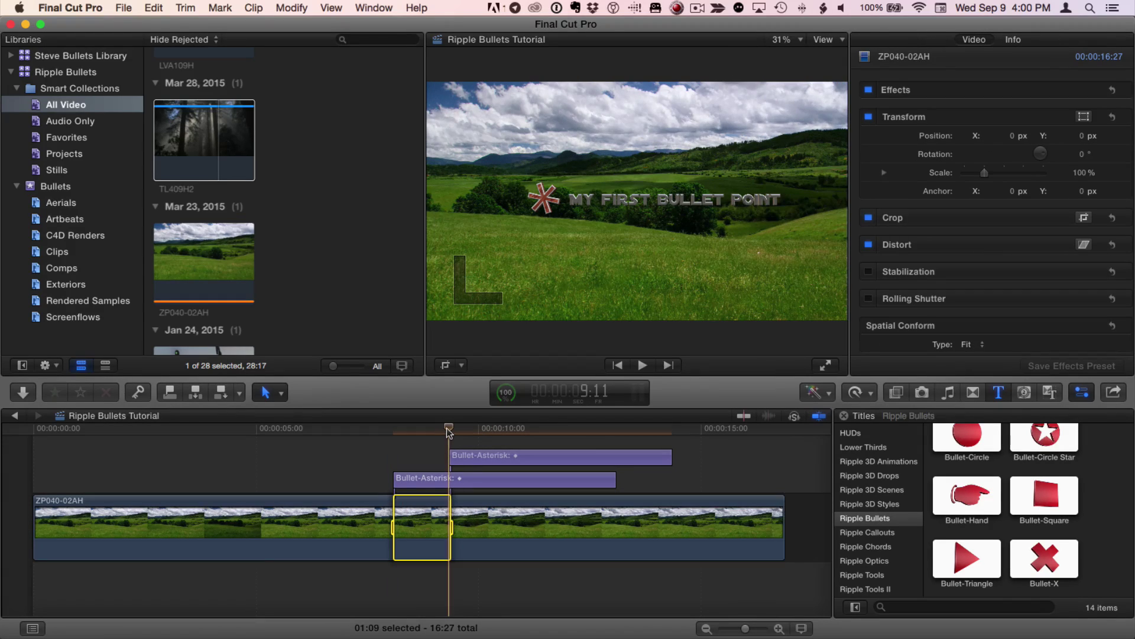
key("ctrl+d")
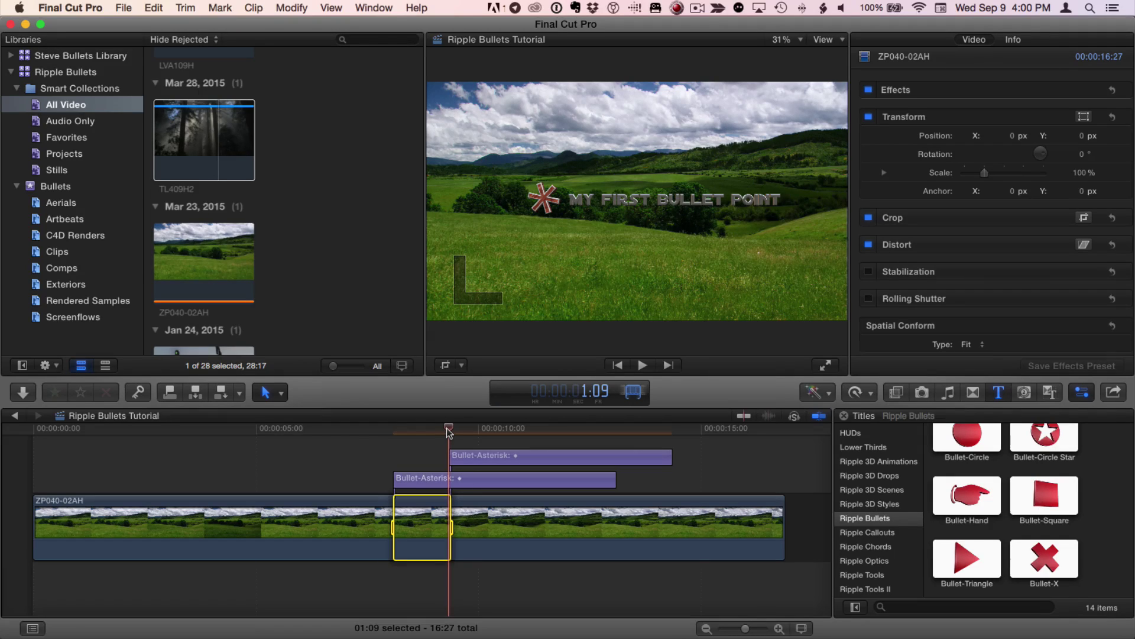
left_click(448, 443)
- Move the playhead to 10:20 and paste a third Bullet-Asterisk title there
key("plus")
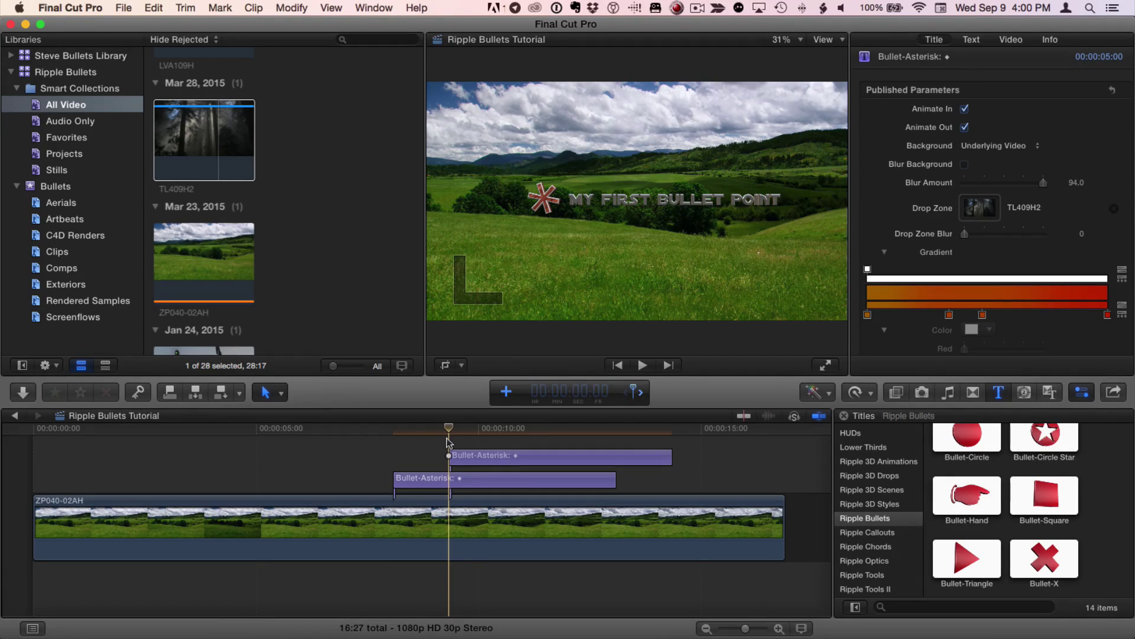
type("10:20")
key("Return")
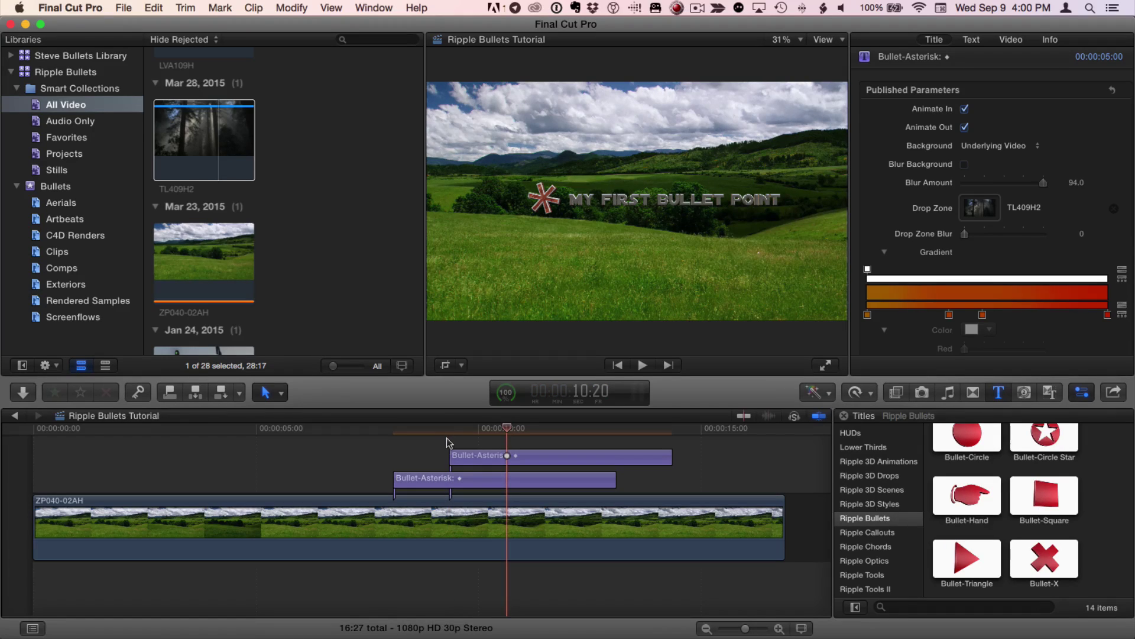
key("super+v")
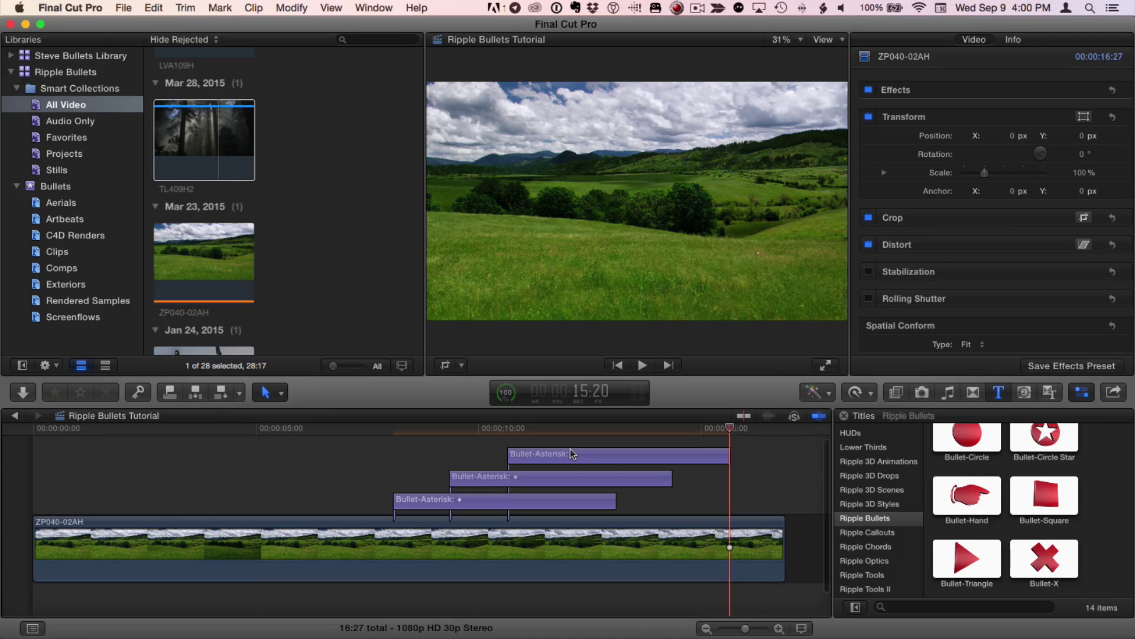
- Extend the middle title's end to the playhead and pick the bottom title's end point
left_click(669, 477)
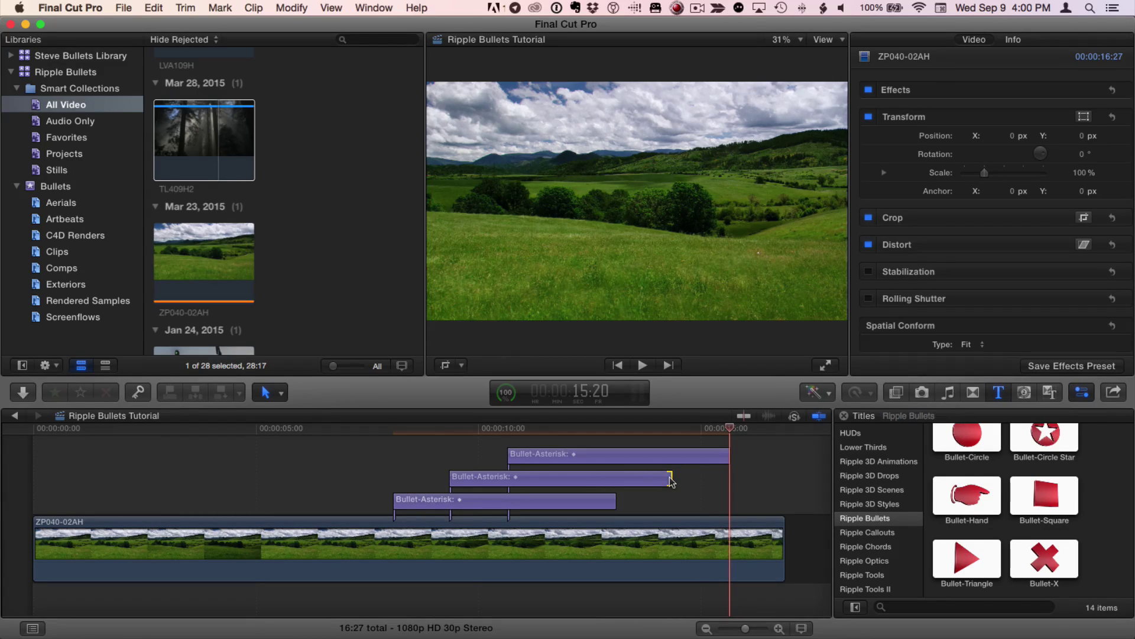
key("shift+x")
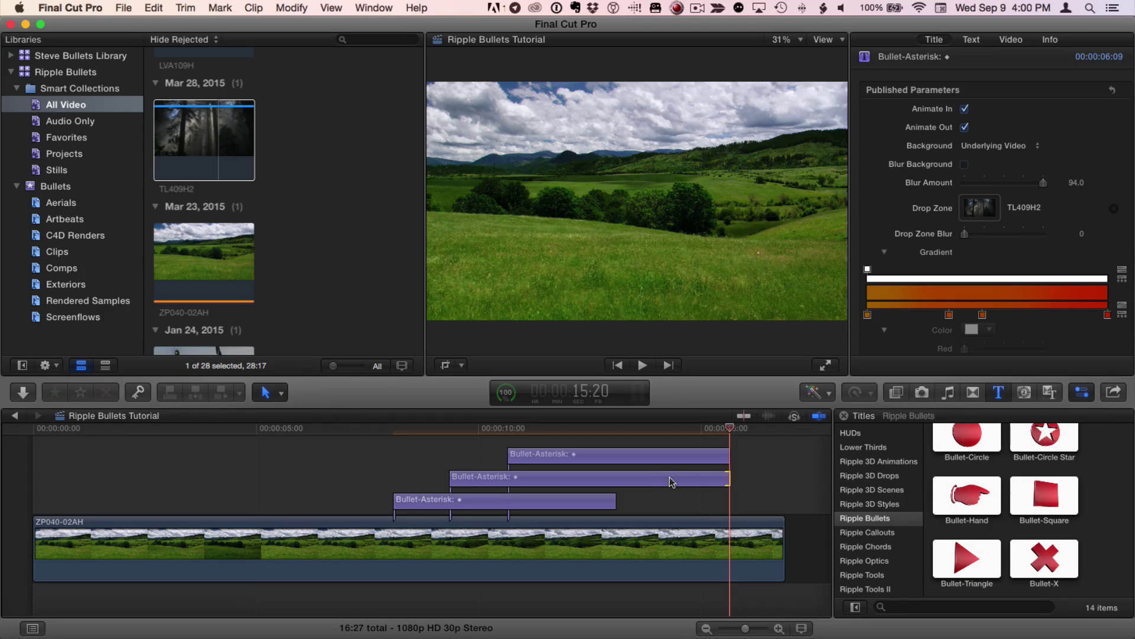
left_click(615, 502)
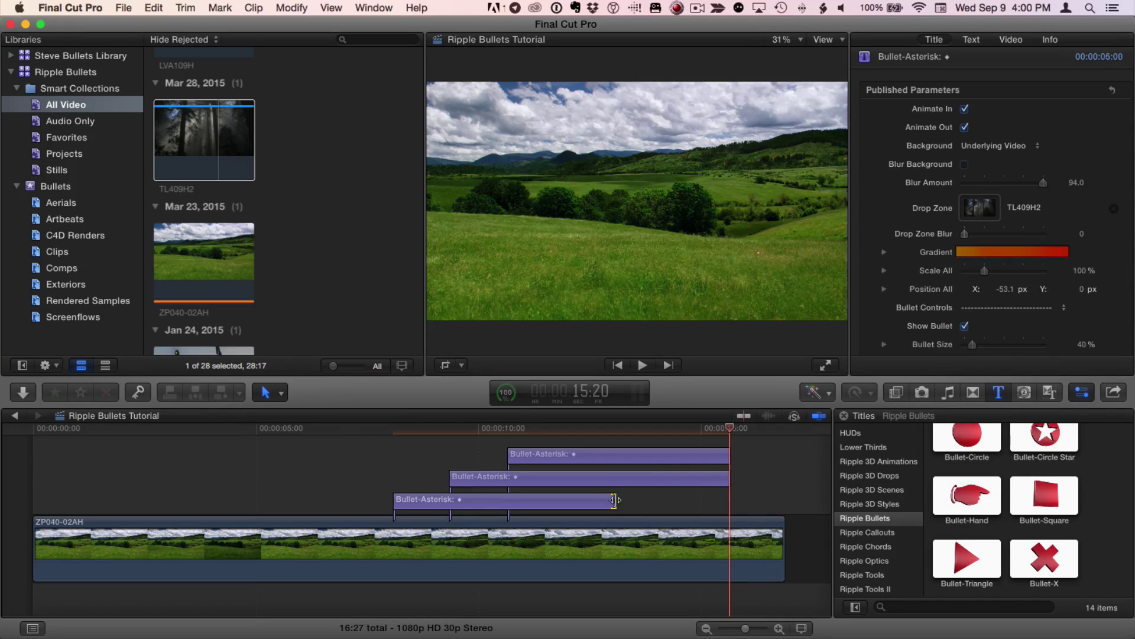
- Extend the bottom title to the playhead and raise the first bullet line's Position Y above the second
key("shift+x")
left_click(627, 431)
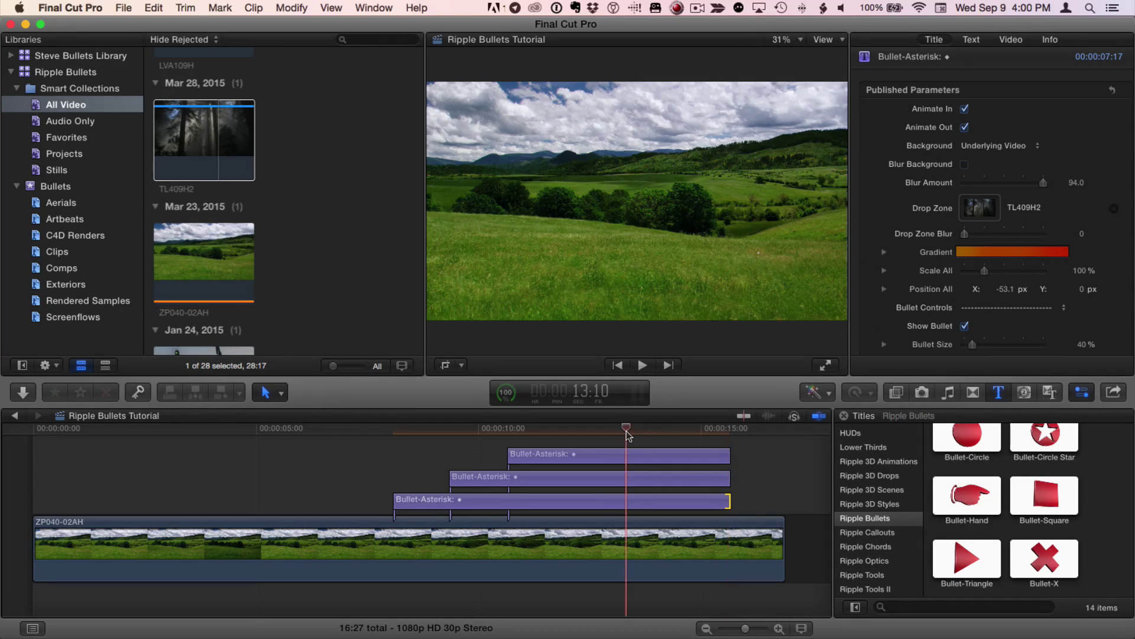
left_click(628, 482)
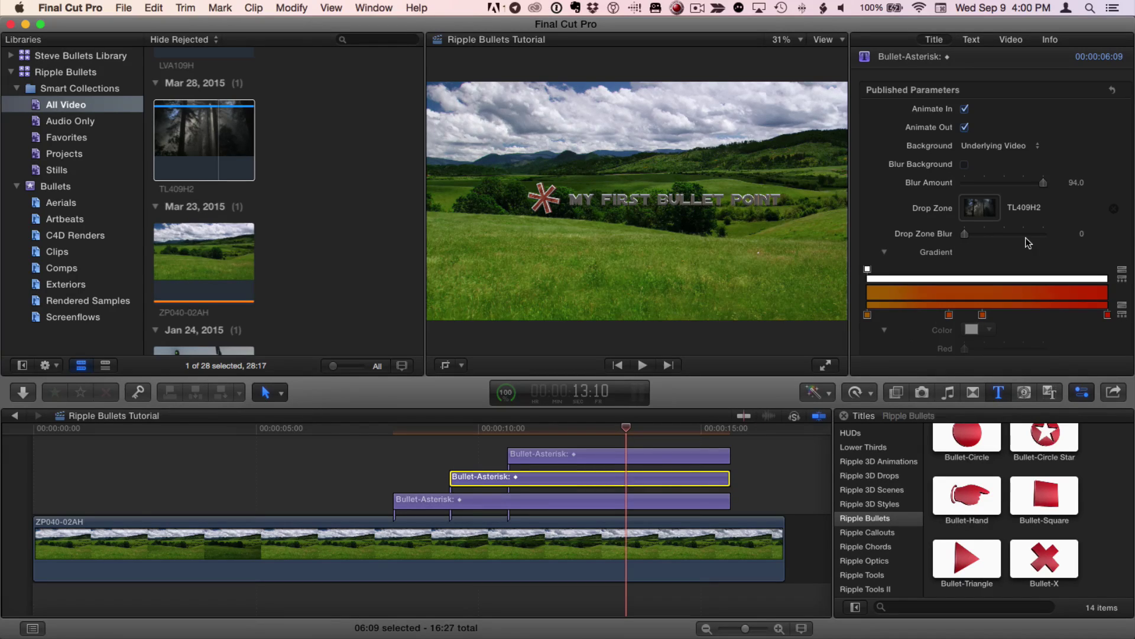
left_click(627, 503)
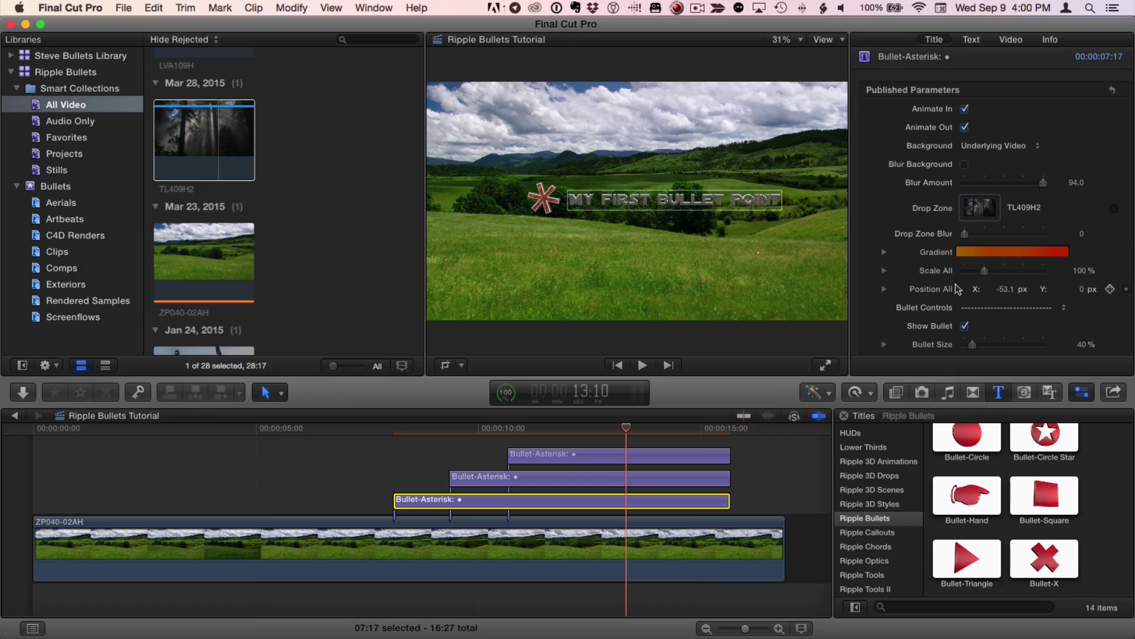
left_click_drag(1084, 289, 1076, 289)
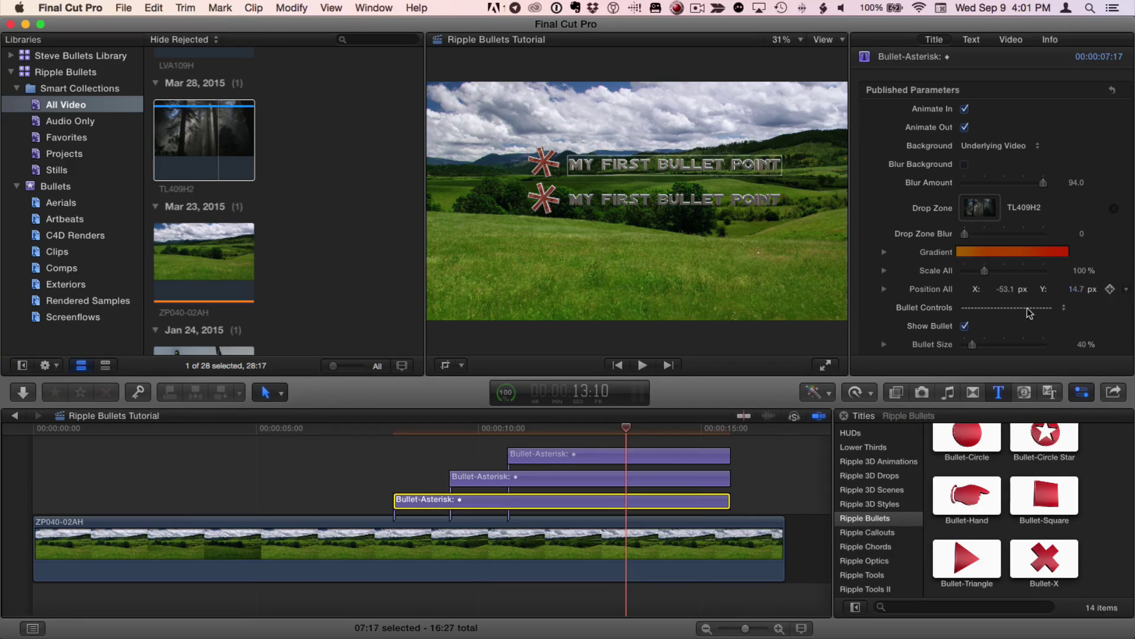
- Lower the third bullet line to Y -16.7 px and play back the three staggered bullets
left_click(629, 458)
left_click(884, 252)
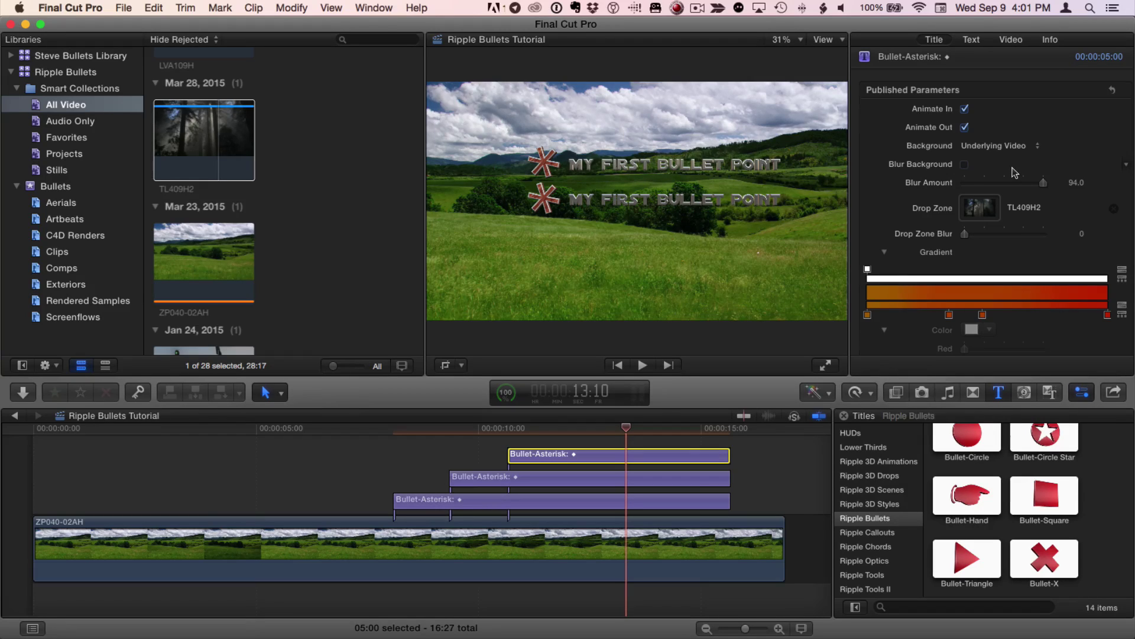
left_click(884, 252)
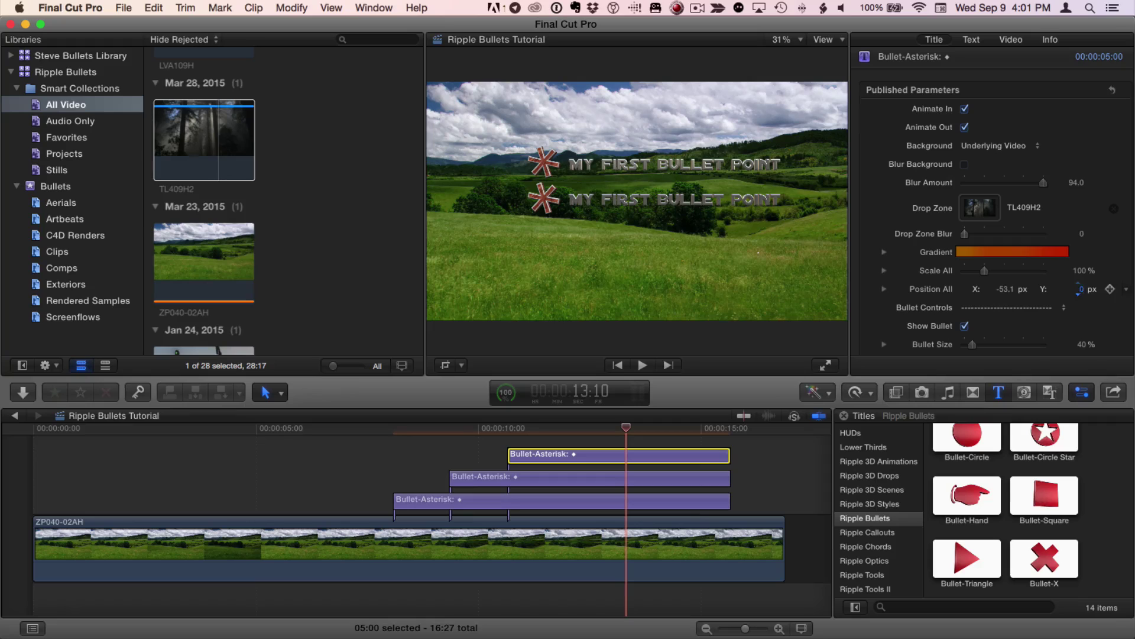
left_click_drag(1078, 289, 1076, 290)
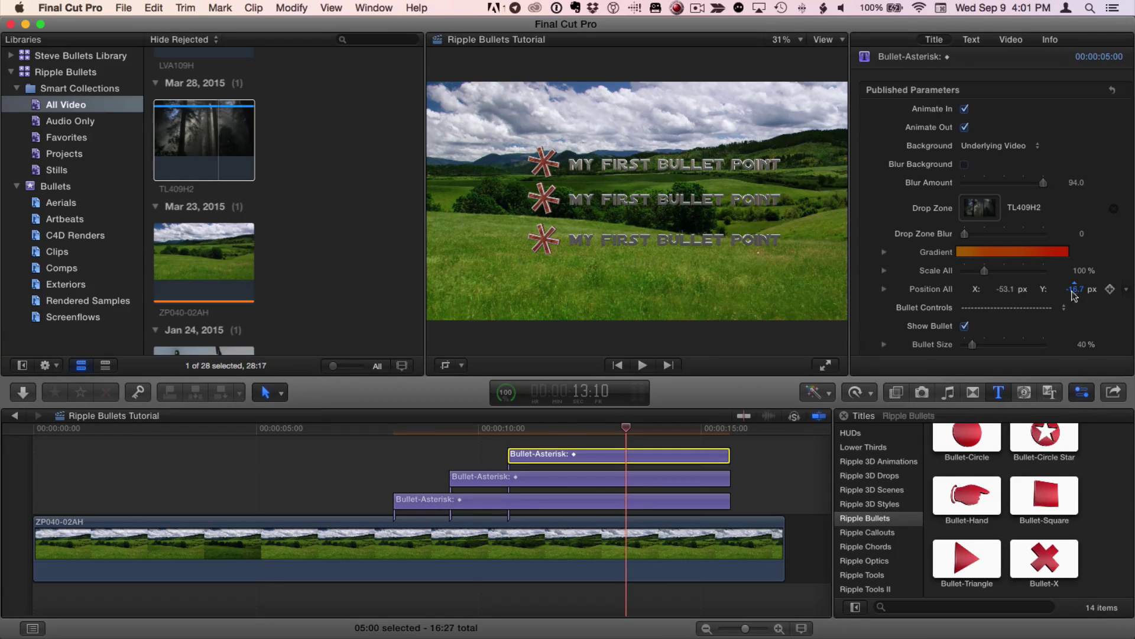
left_click(393, 431)
key("space")
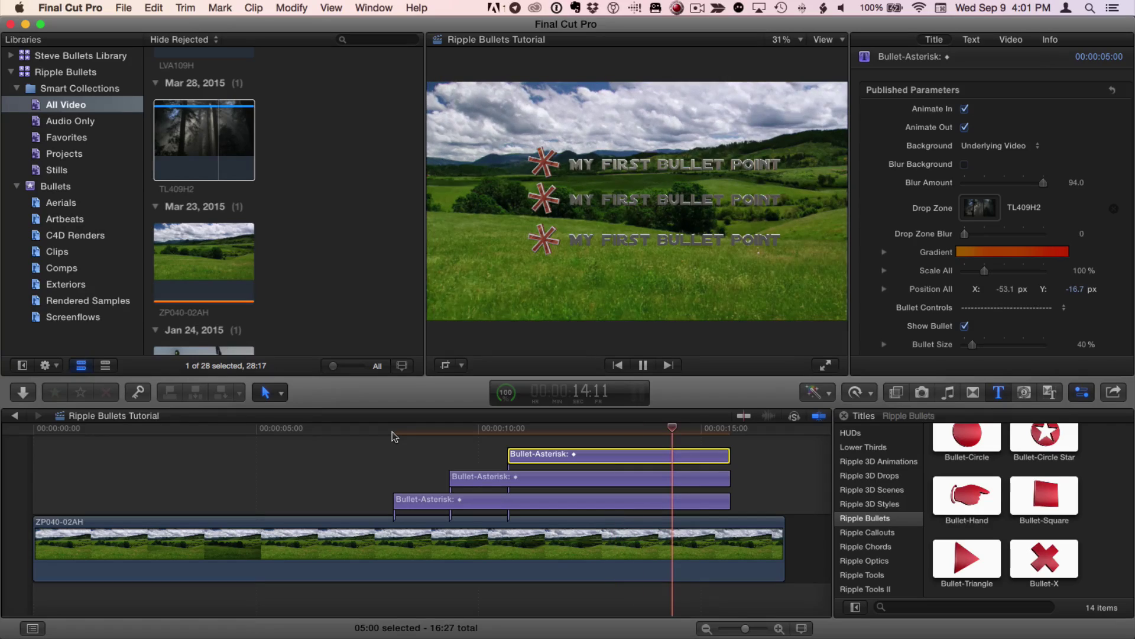
- Stop playback and turn on Show Grid in the Title inspector with grid line width 4.0
key("space")
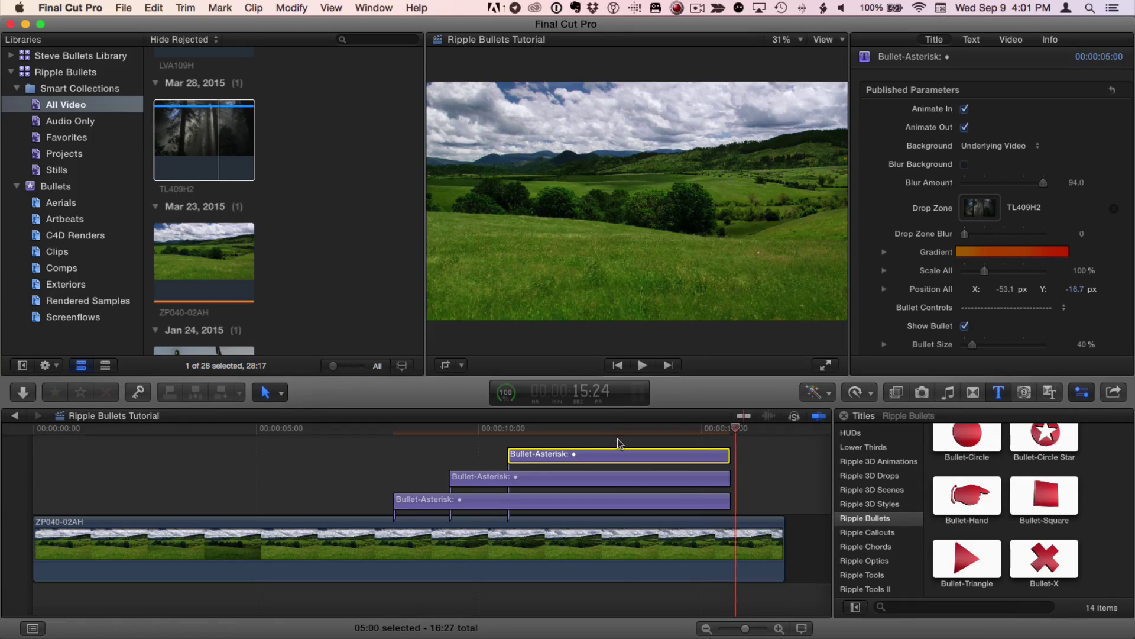
left_click(617, 438)
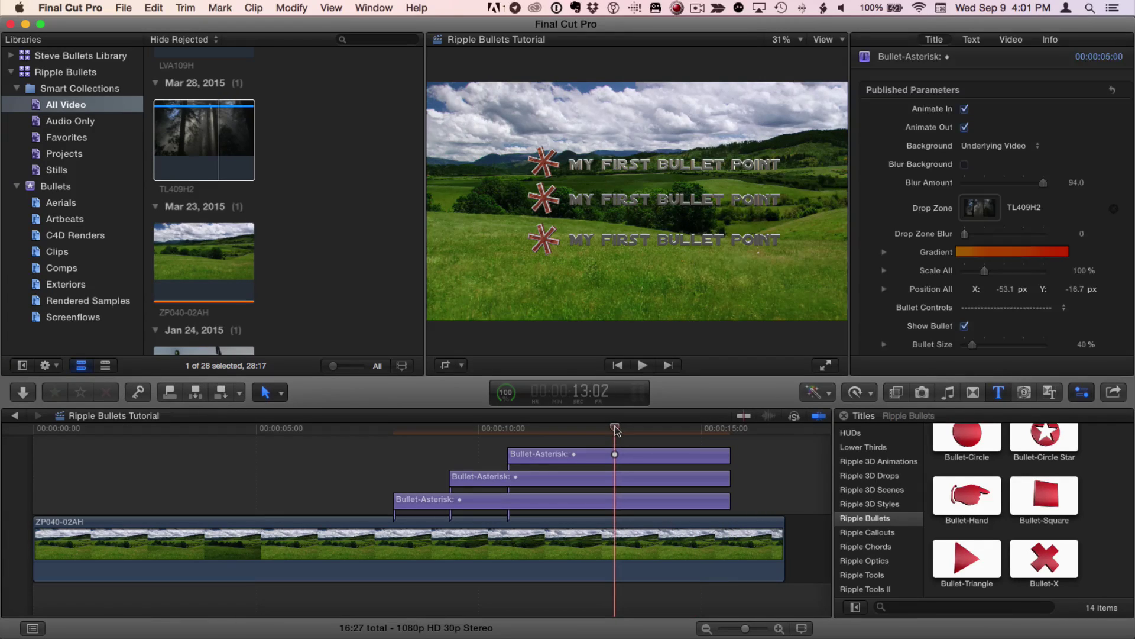
scroll(952, 279, "down", 10)
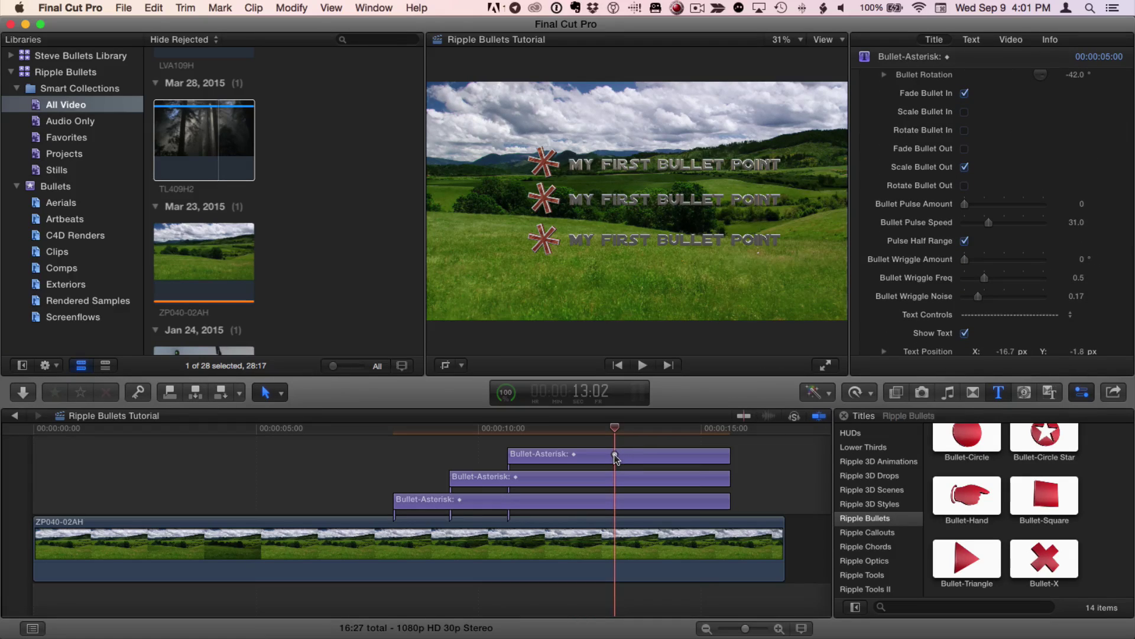
mouse_move(920, 298)
scroll(977, 249, "down", 15)
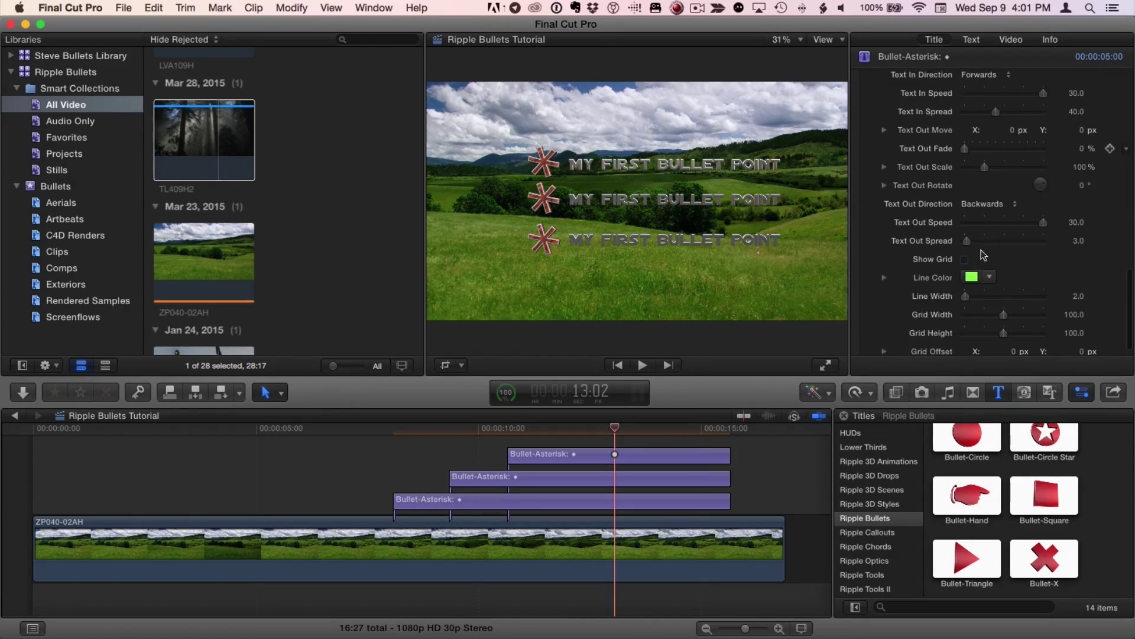
left_click(965, 245)
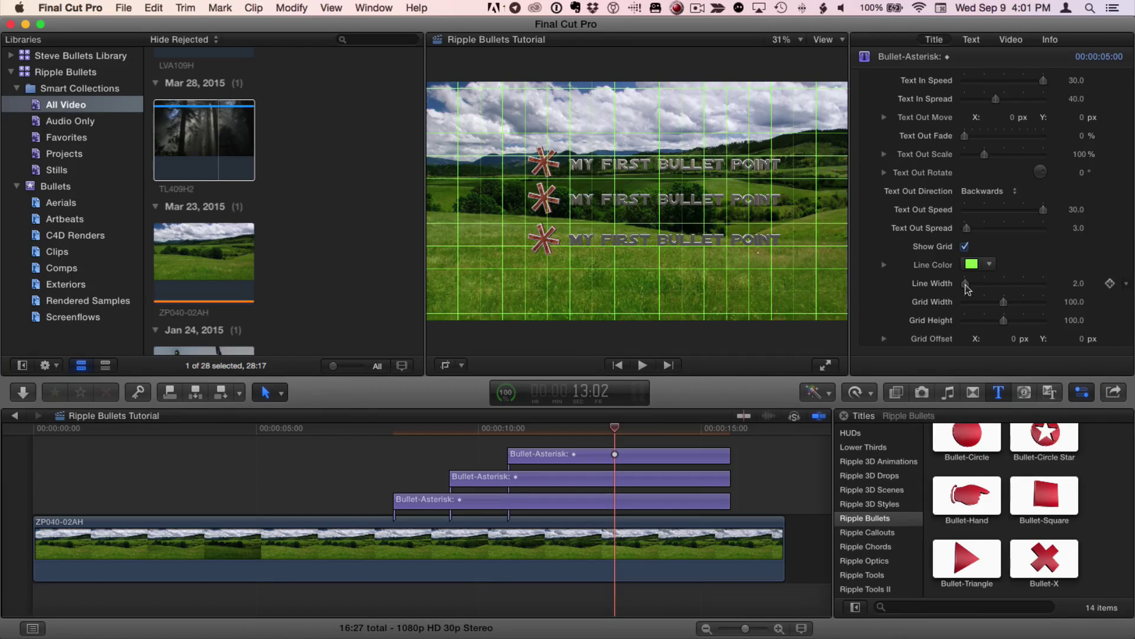
left_click_drag(968, 288, 970, 288)
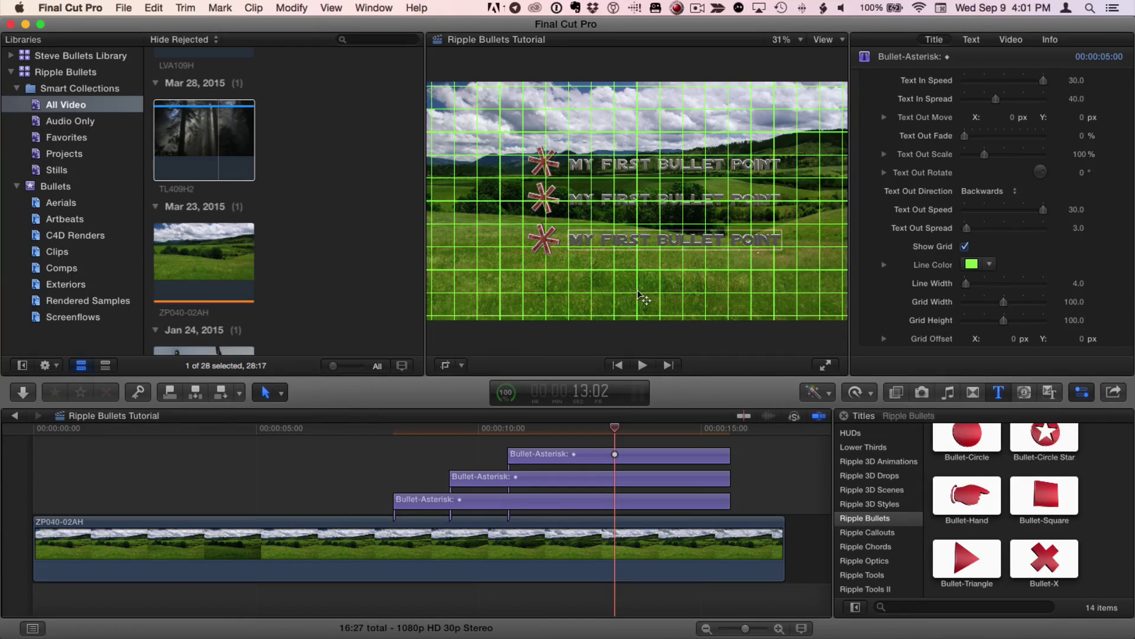
- Shift the bullet lines left to a shared Position X of -85.4 px so they align as a list
scroll(984, 145, "up", 2)
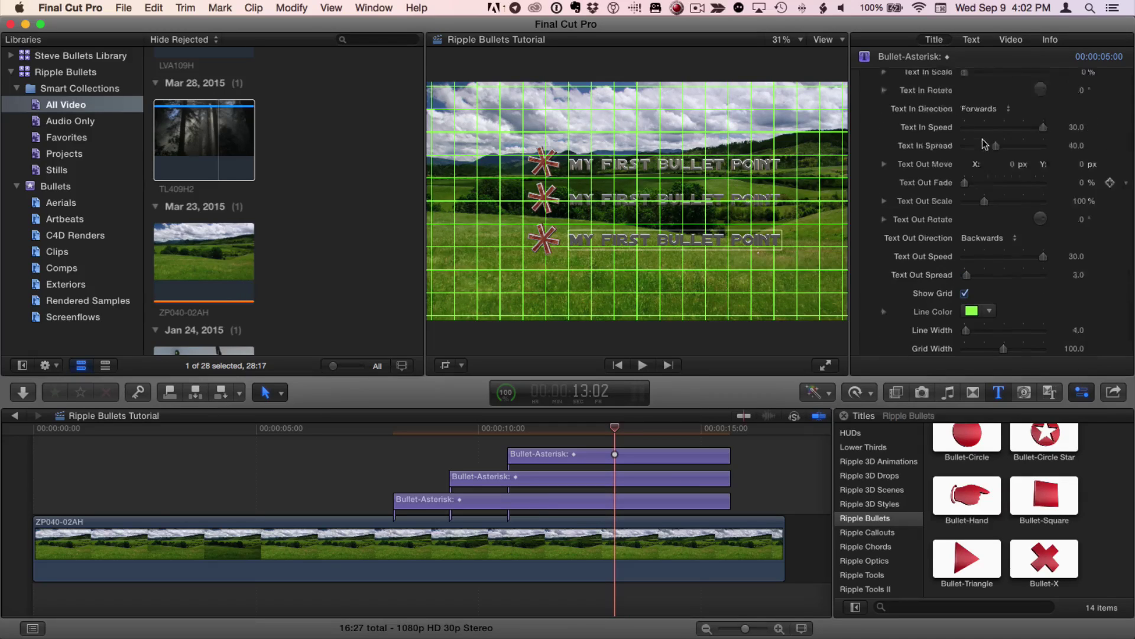
scroll(984, 145, "up", 10)
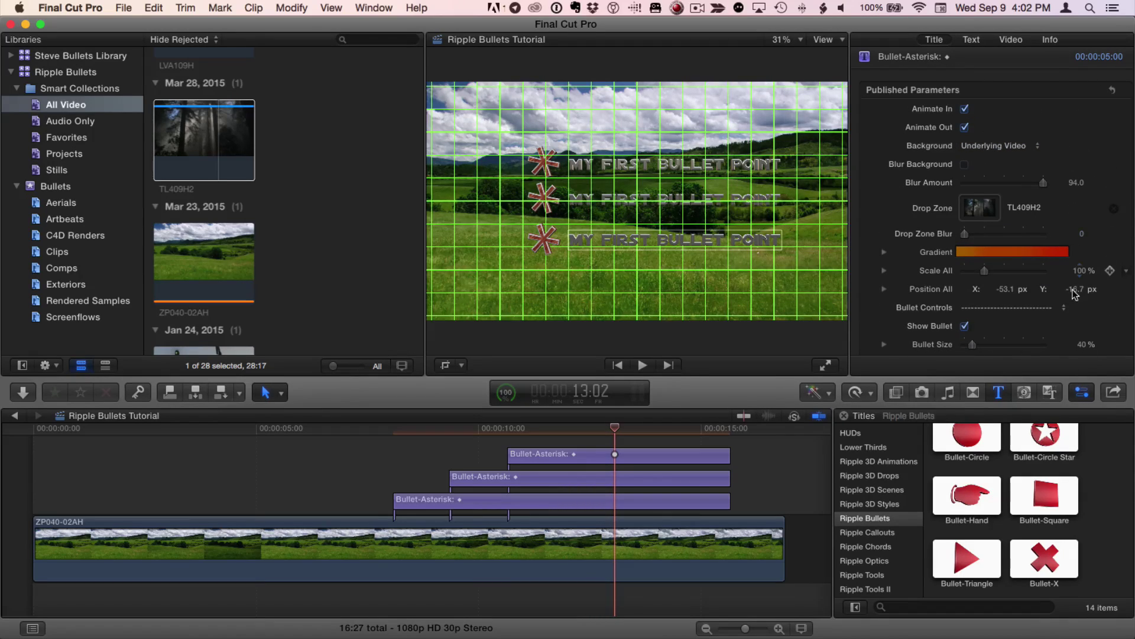
key("c")
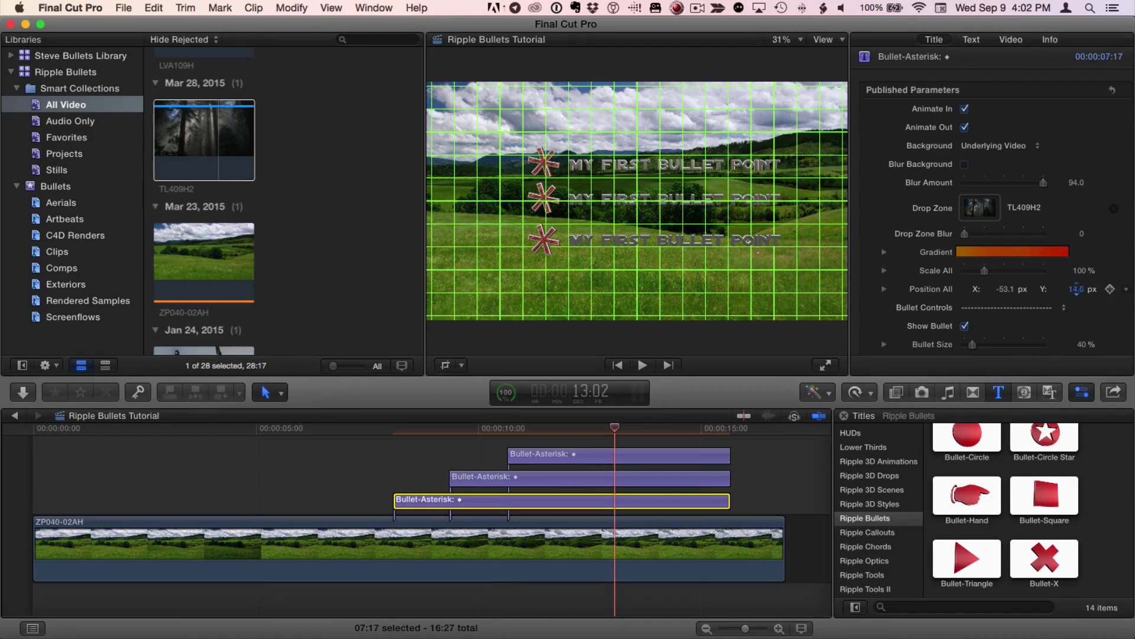
left_click_drag(1076, 290, 1076, 286)
left_click_drag(1009, 290, 1073, 289)
key("super+Up")
left_click(884, 251)
left_click(622, 459)
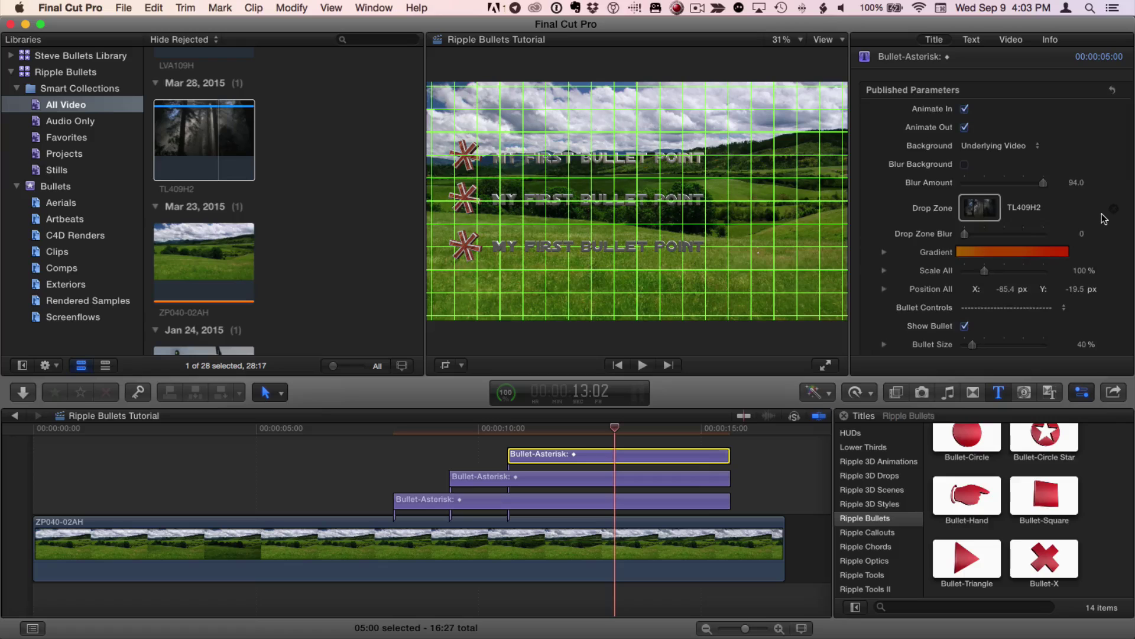
scroll(1094, 220, "down", 10)
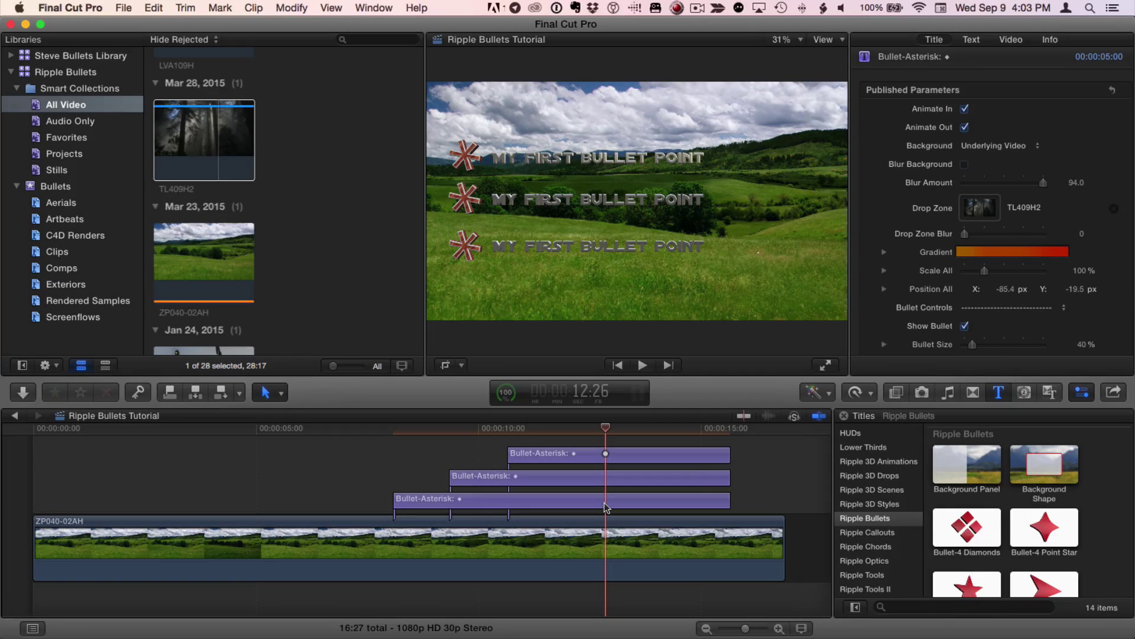
- Select the bottom bullet title and check Blur Background to blur the meadow behind it
left_click(606, 502)
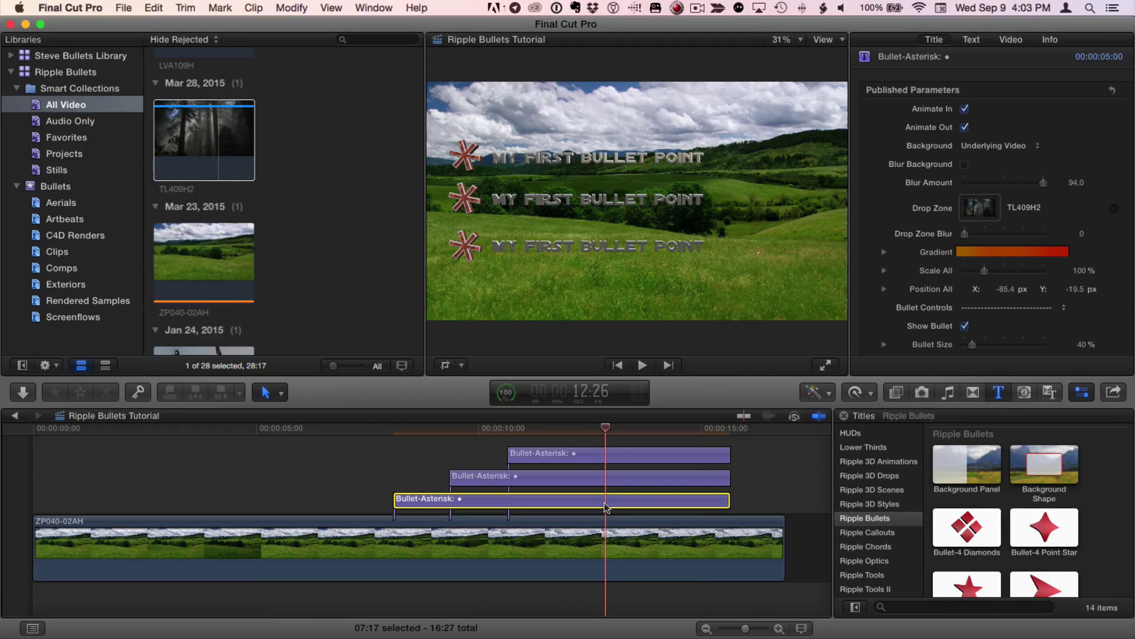
left_click(965, 165)
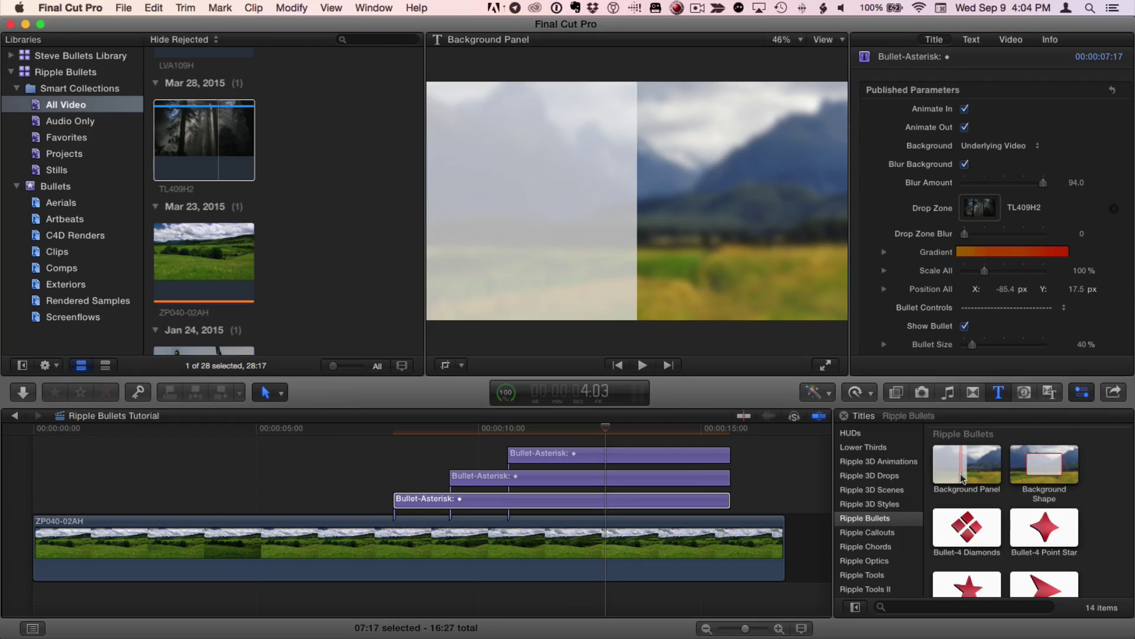
- Connect a Background Panel title across the bullets' span, place it beneath them, and play back
left_click(594, 503)
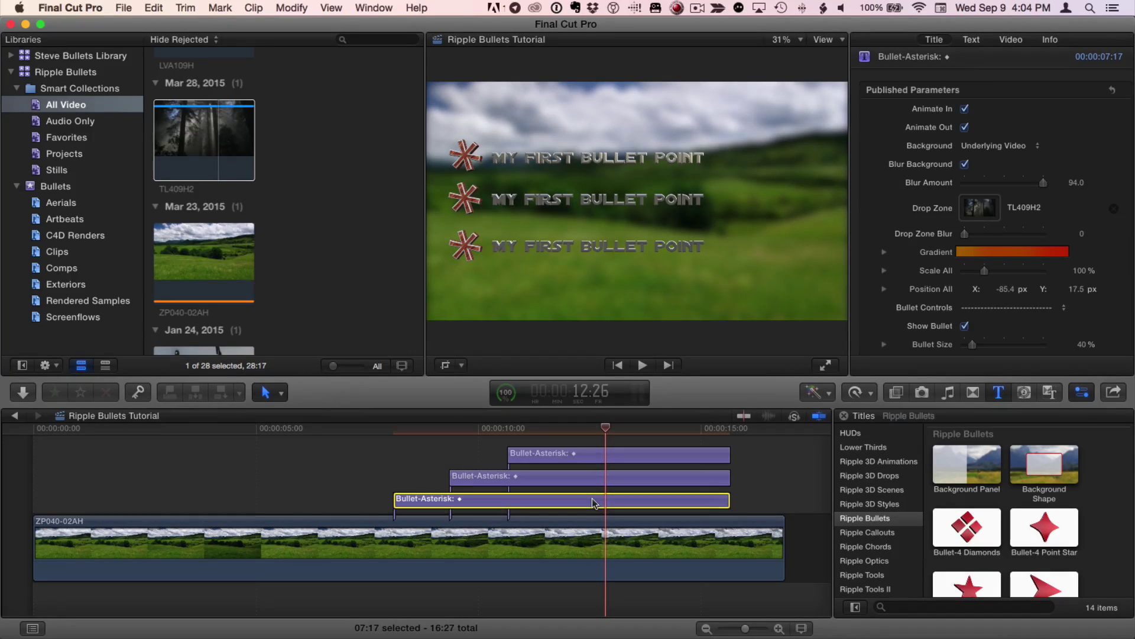
left_click_drag(593, 502, 593, 502)
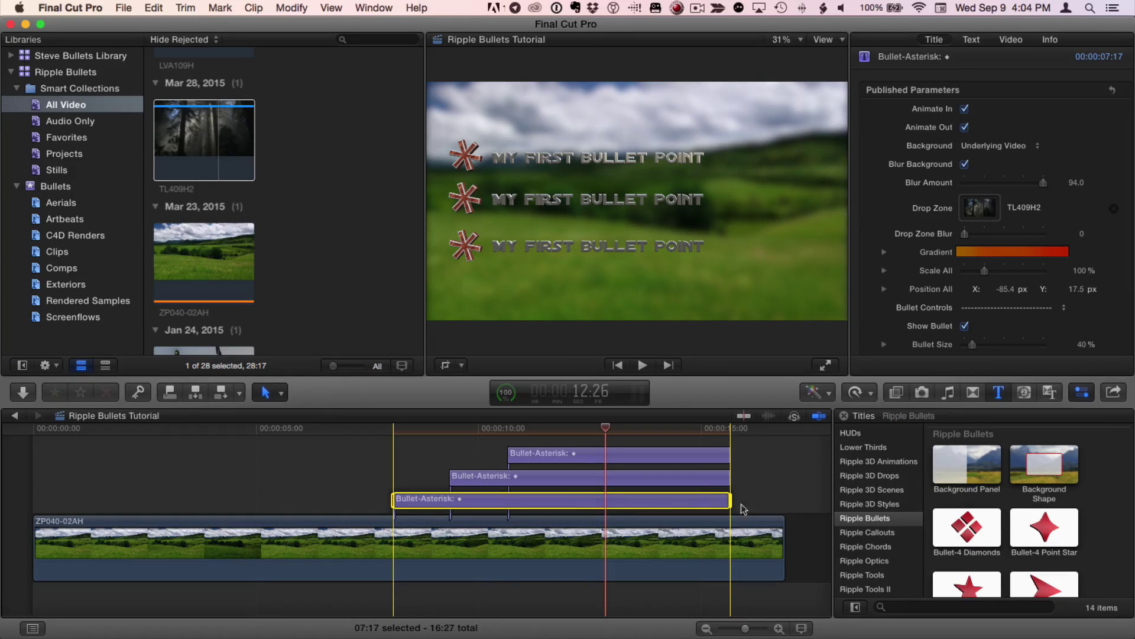
left_click(968, 473)
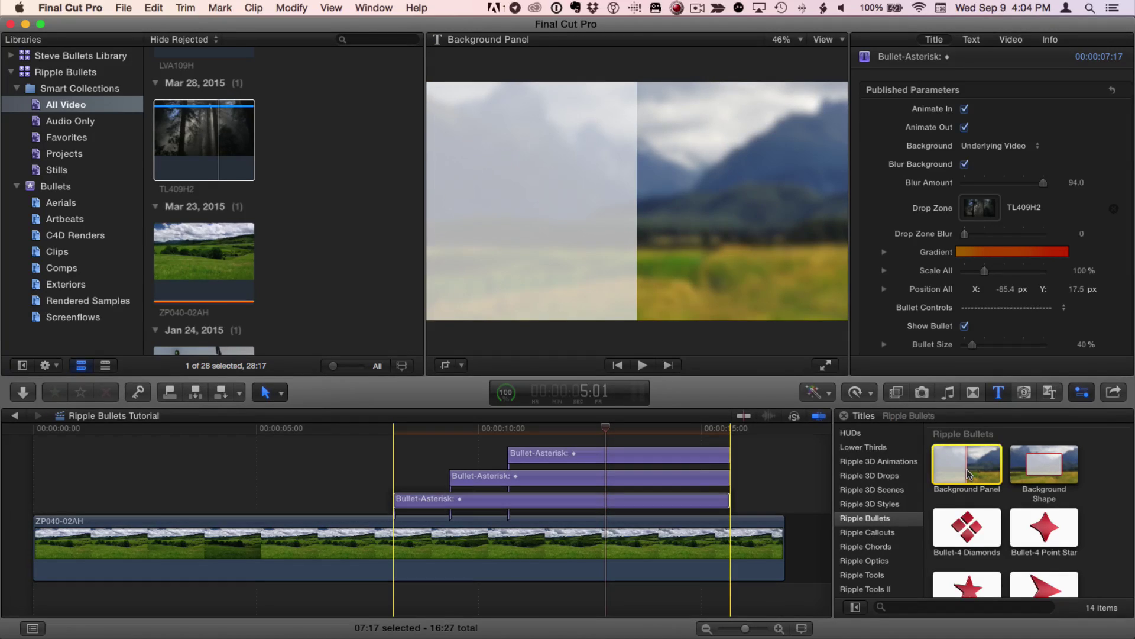
key("q")
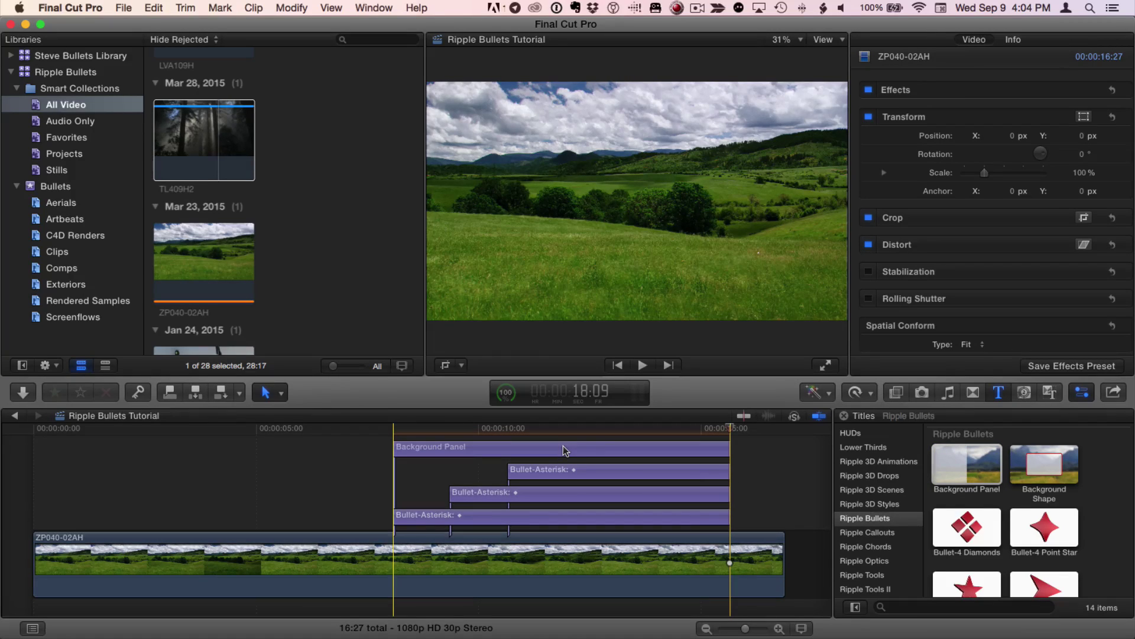
left_click_drag(563, 447, 564, 525)
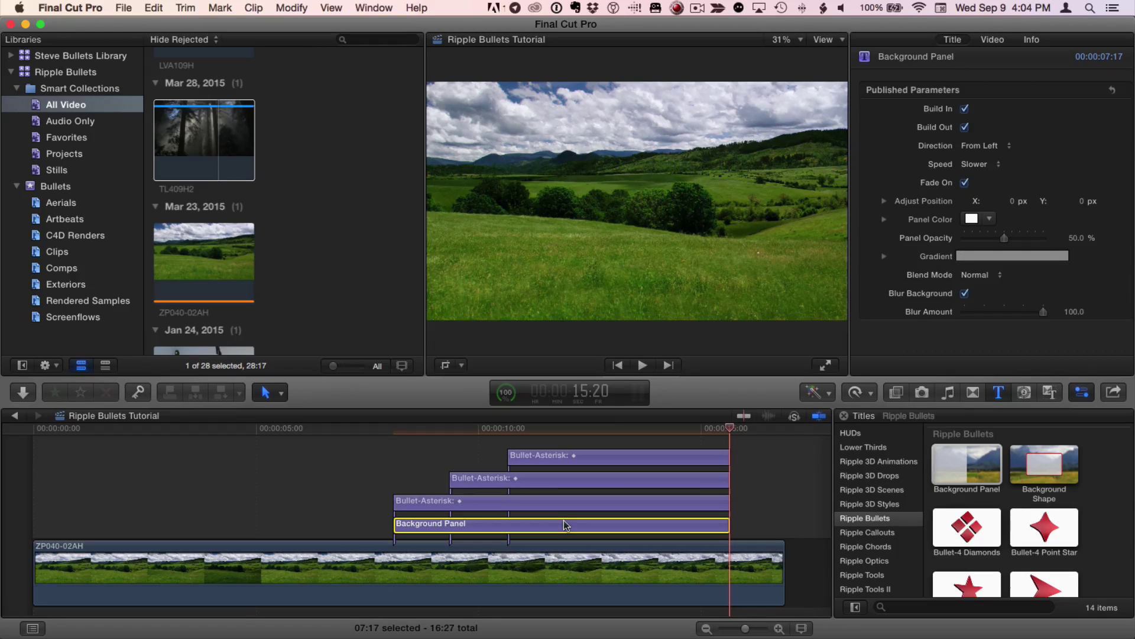
left_click(394, 432)
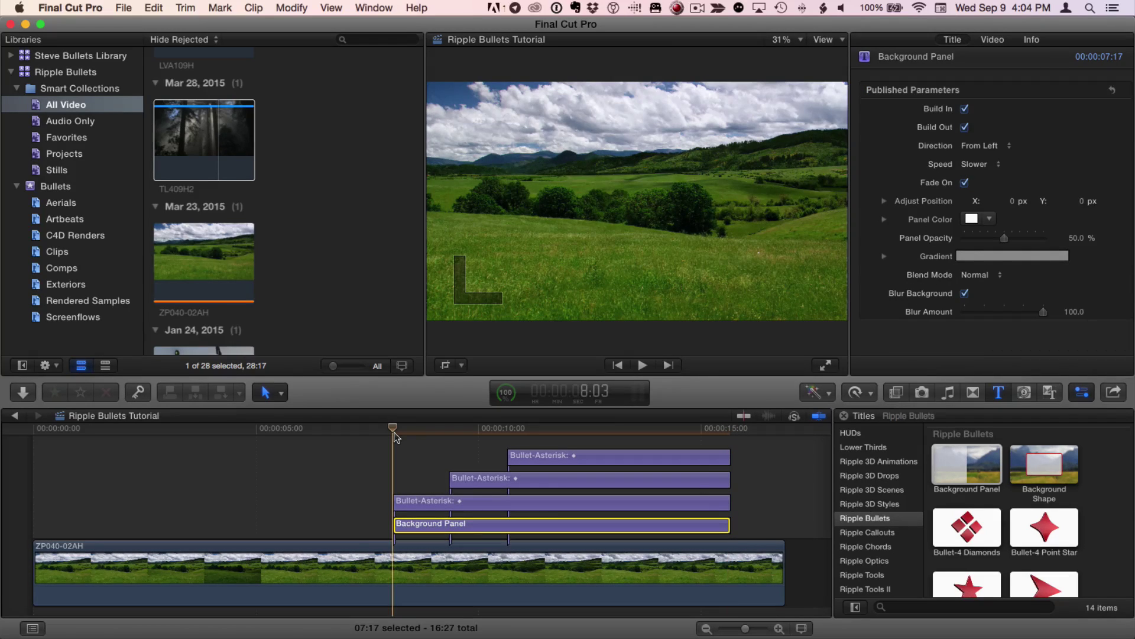
key("space")
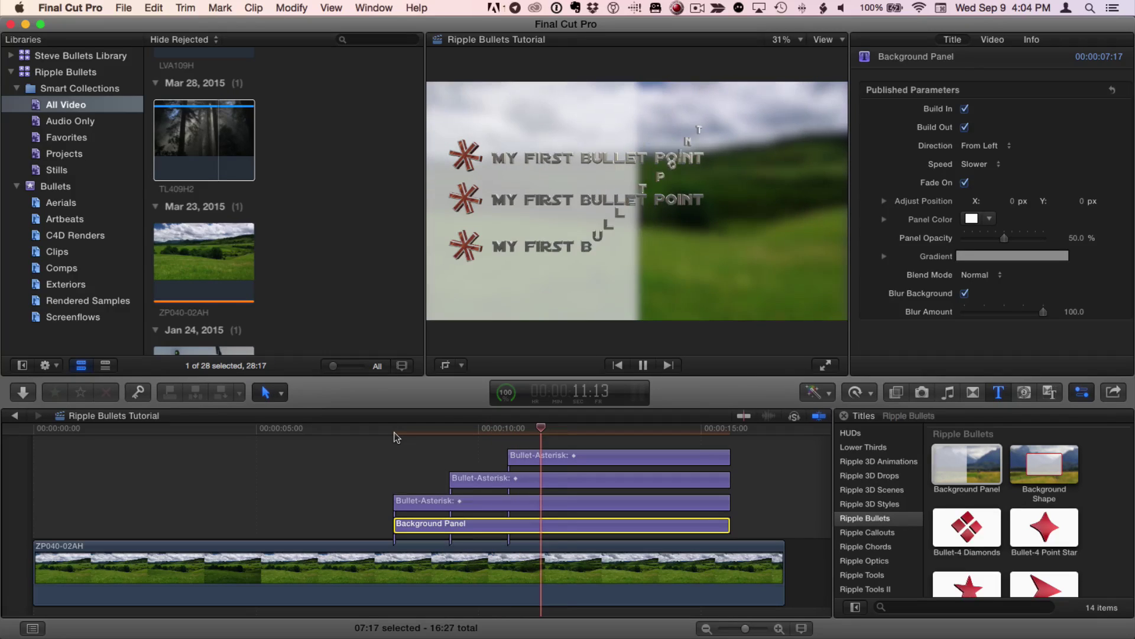
key("space")
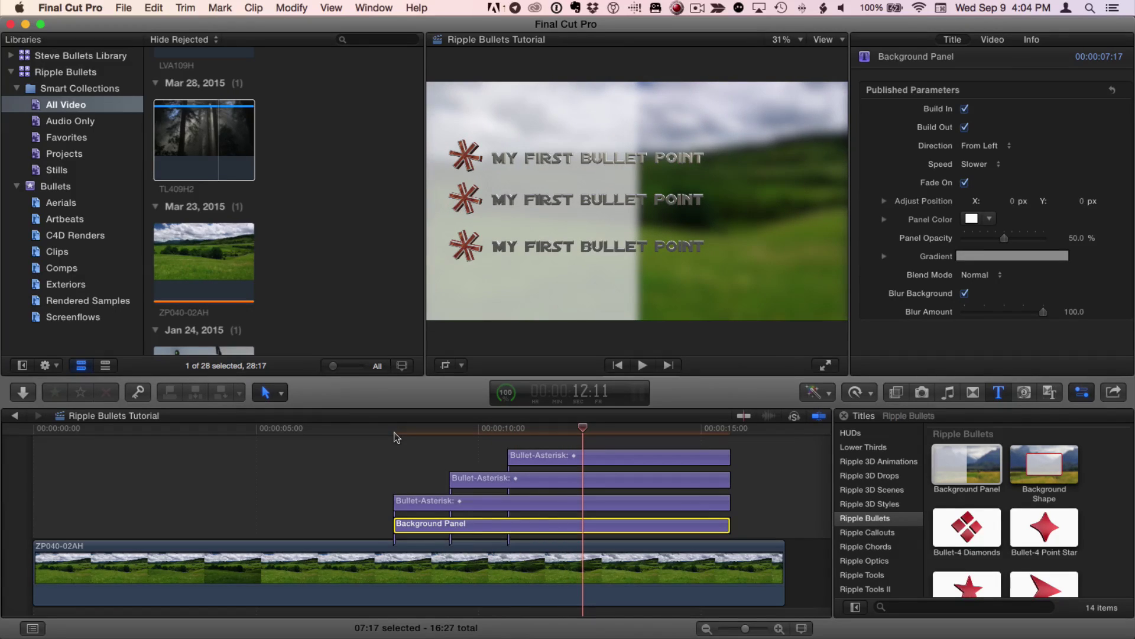
- Turn off Blur Background on the bullet title and raise the Background Panel's Blur Amount to 102
left_click(581, 505)
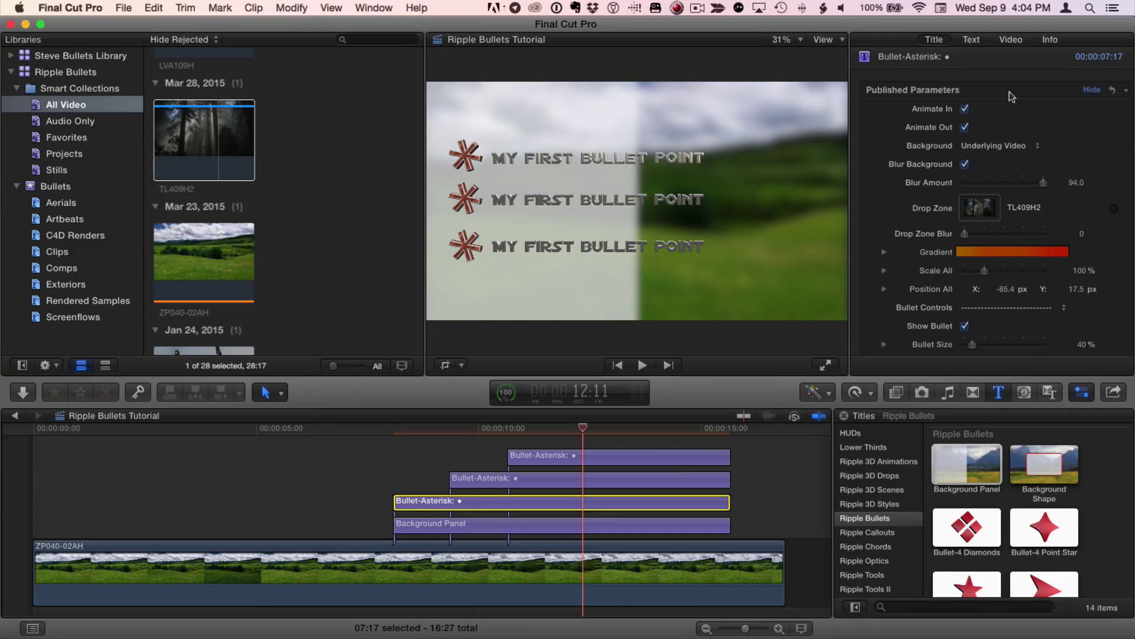
left_click(965, 165)
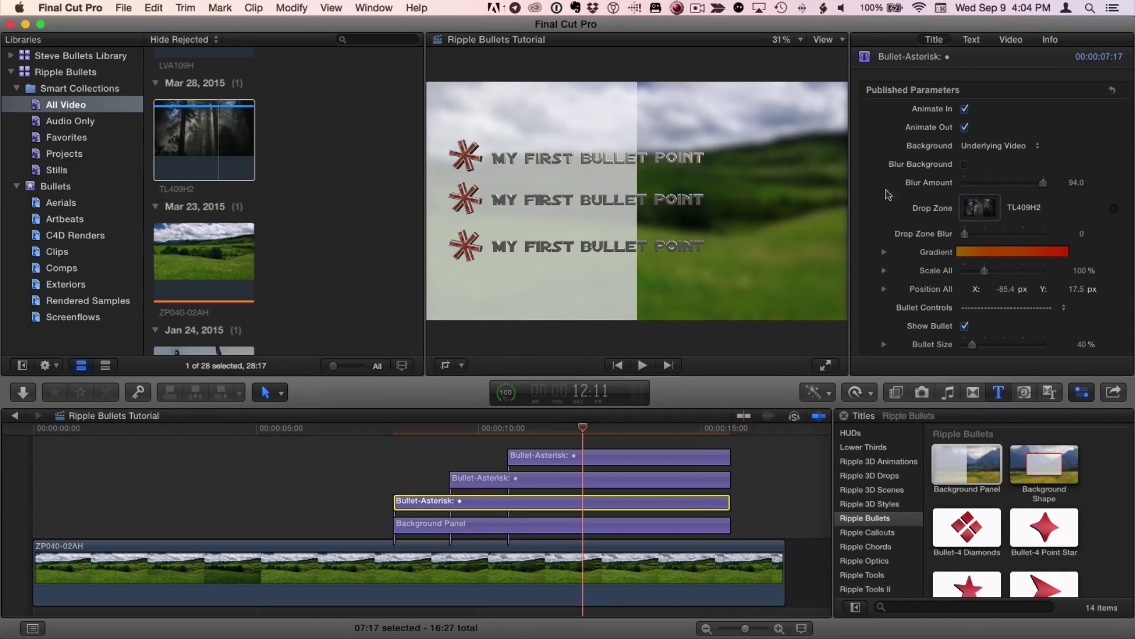
left_click(584, 528)
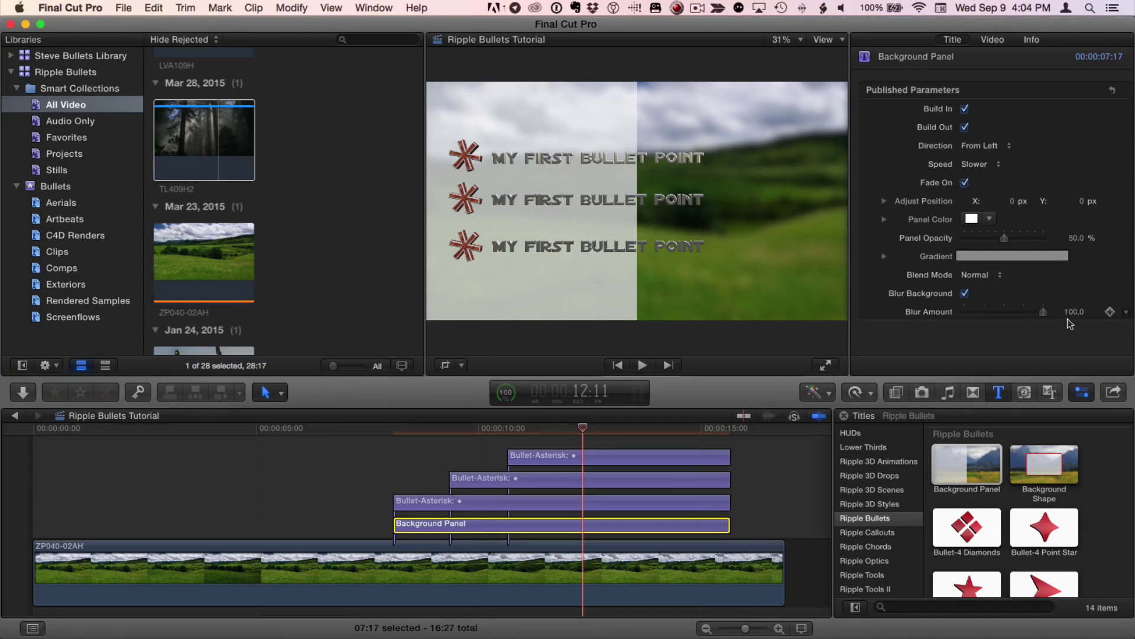
left_click_drag(1075, 316, 1076, 314)
- Widen the panel with Position X 38.2 px and set Panel Opacity to 17.3%, keeping From Left build
mouse_move(1016, 206)
left_mouse_down()
mouse_move(1029, 205)
mouse_move(1006, 198)
left_mouse_up()
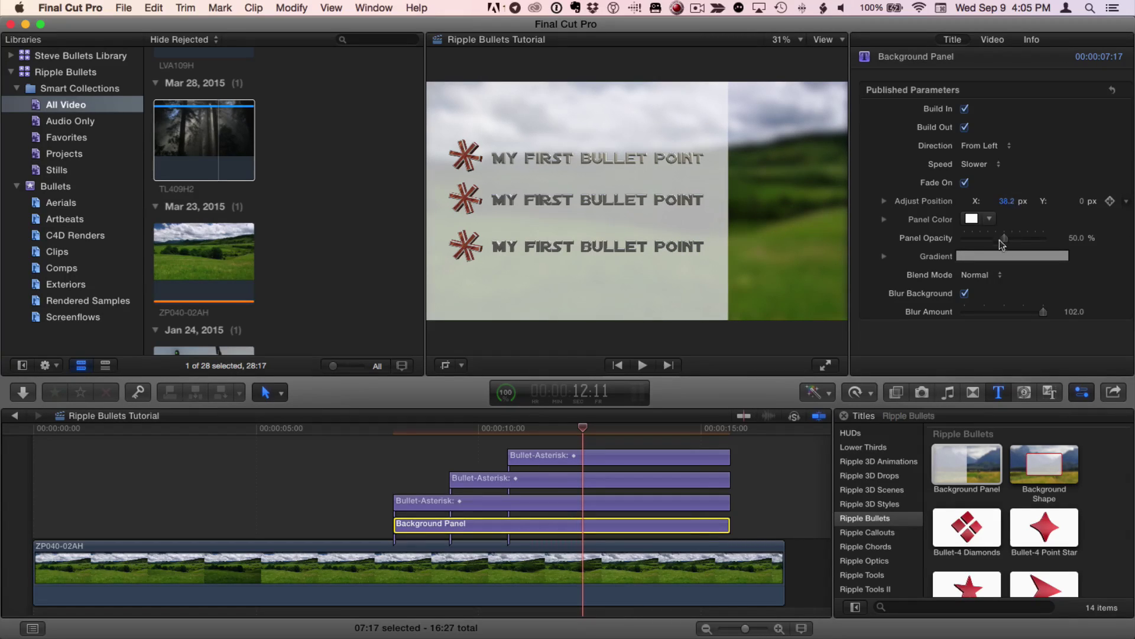
left_click_drag(1002, 239, 975, 240)
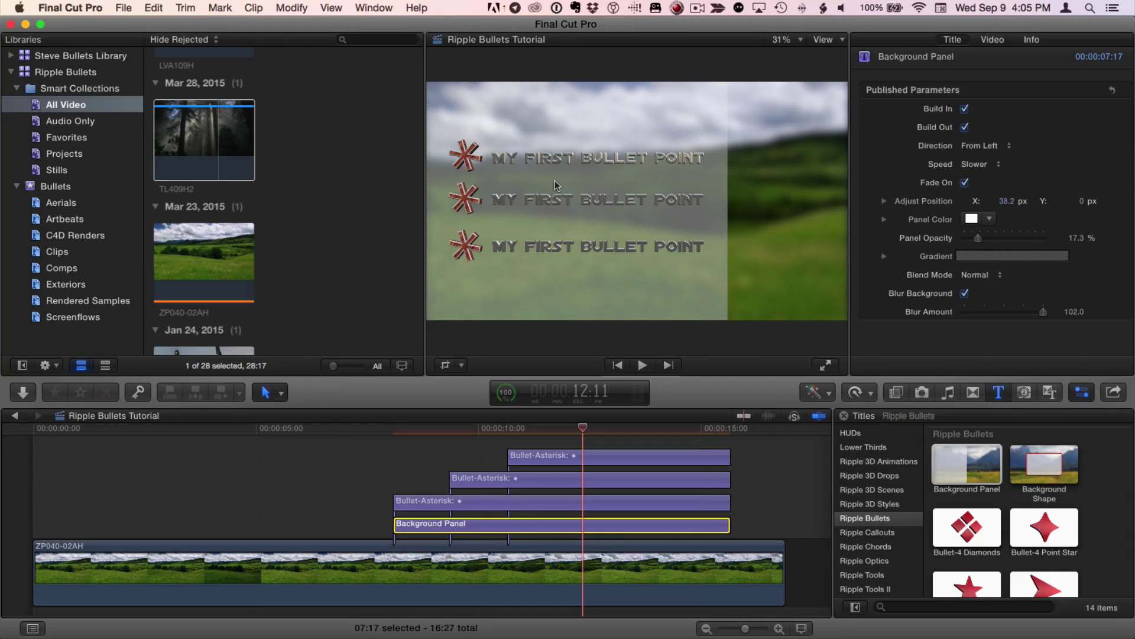
left_click(1003, 148)
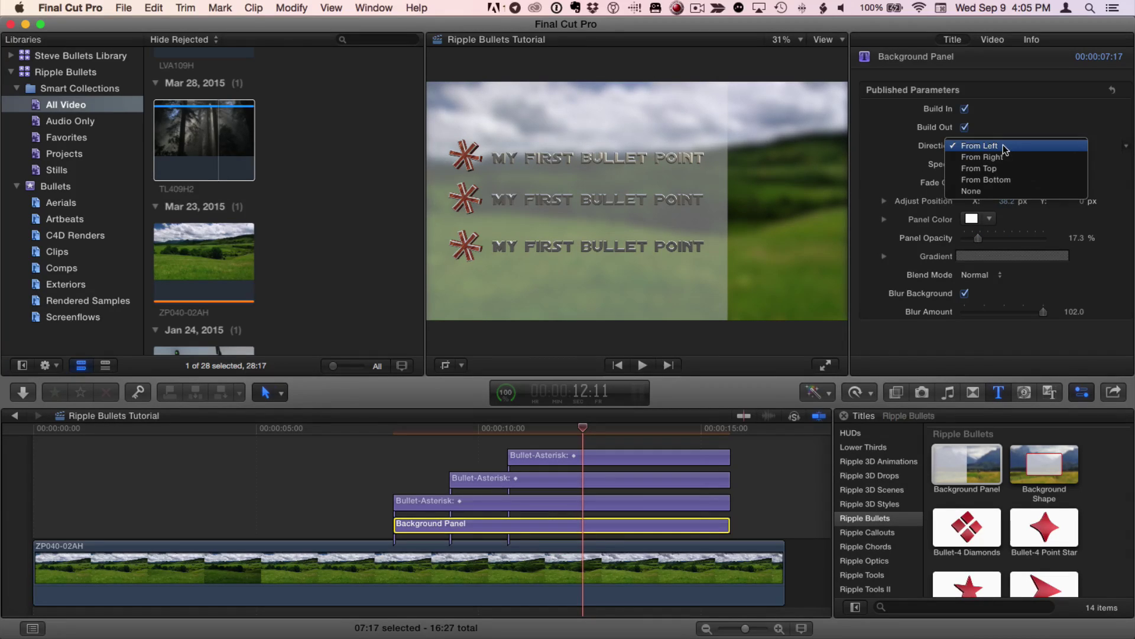
left_click(1001, 109)
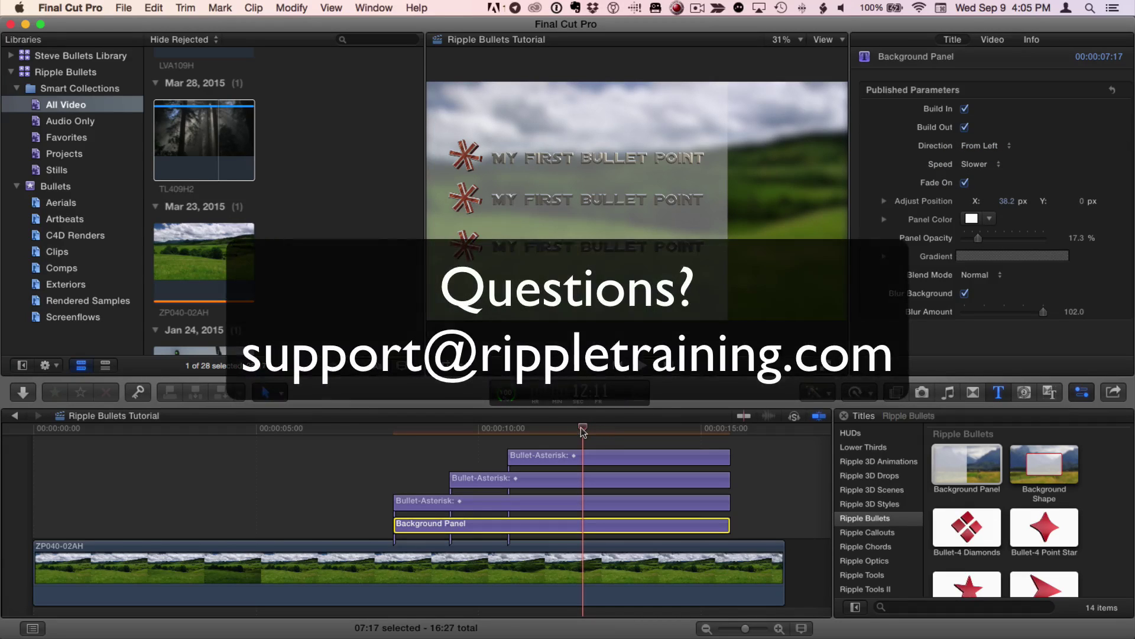
left_click(580, 427)
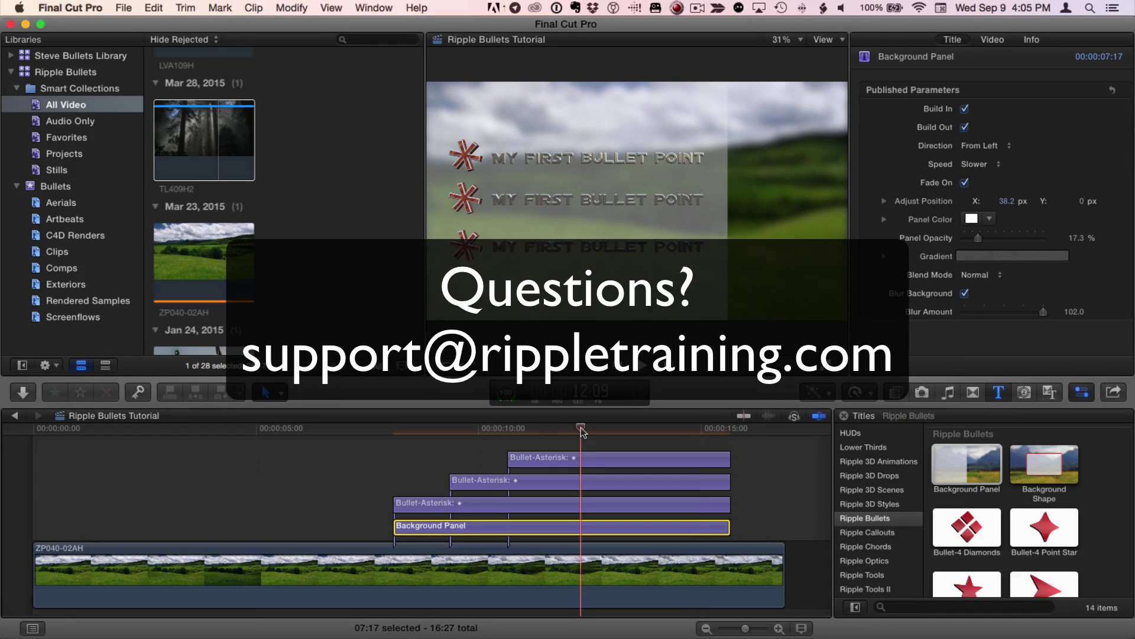